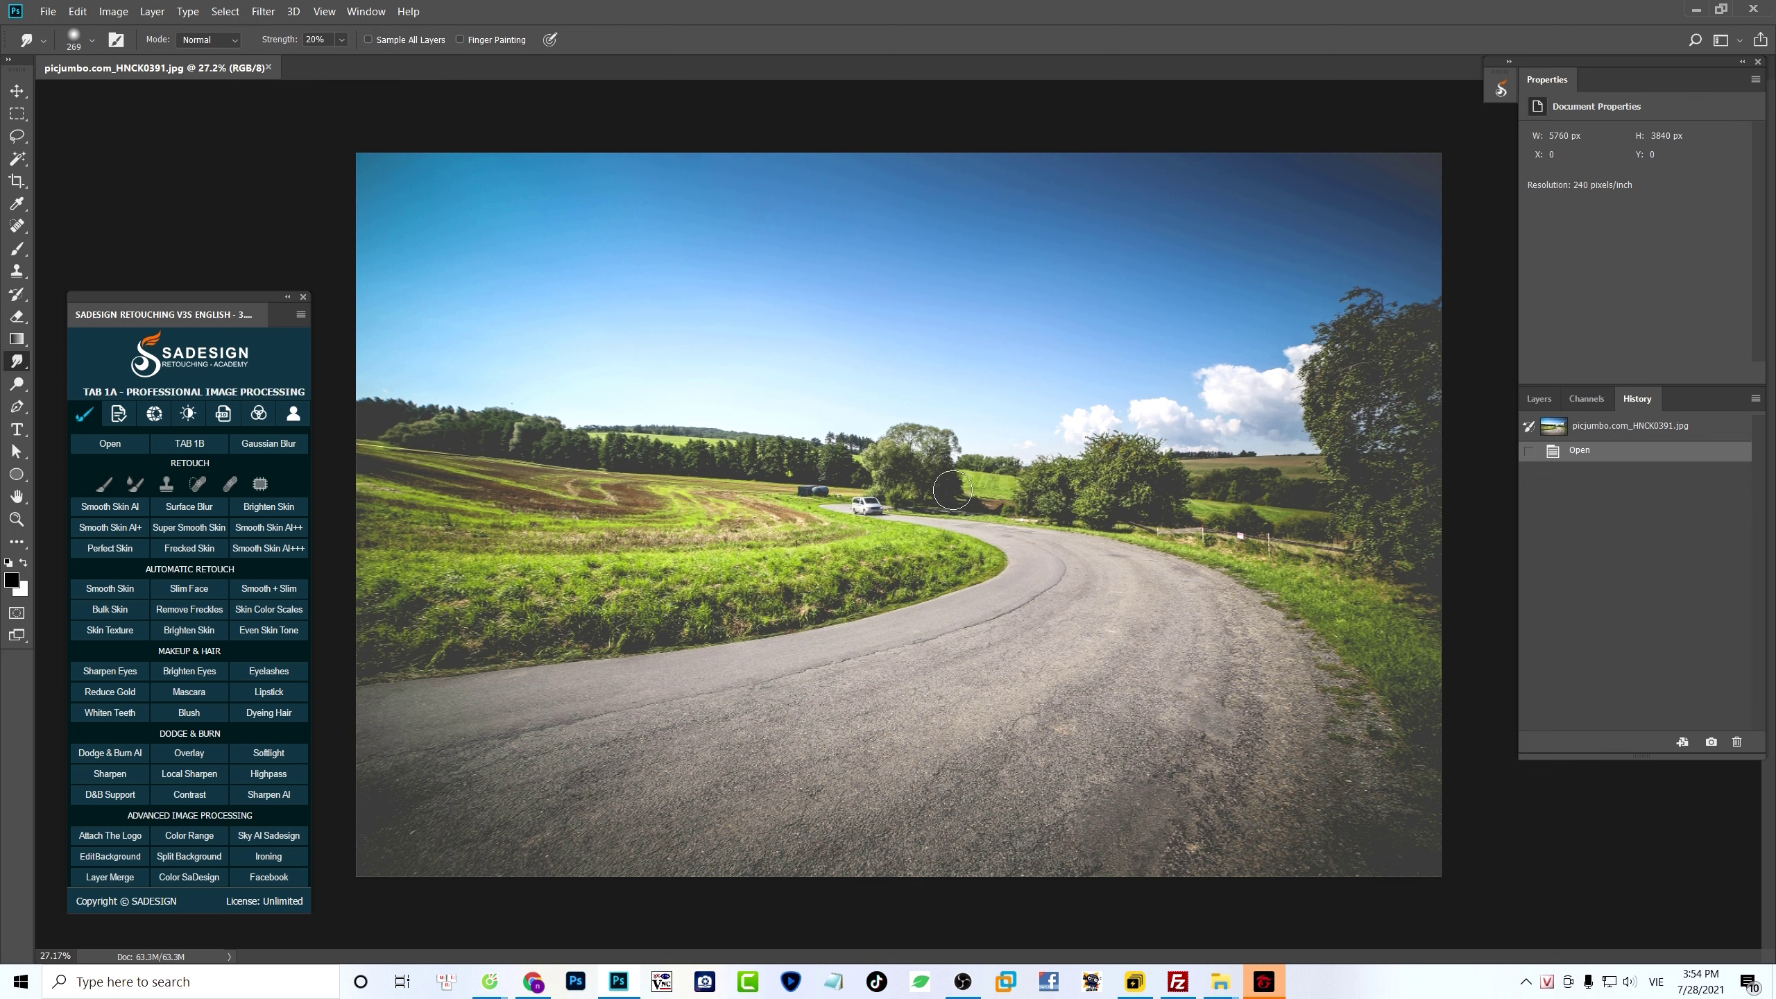
- Reduce the photo's resolution to 150 pixels/inch with resampling on and fit the image to the window
click(116, 13)
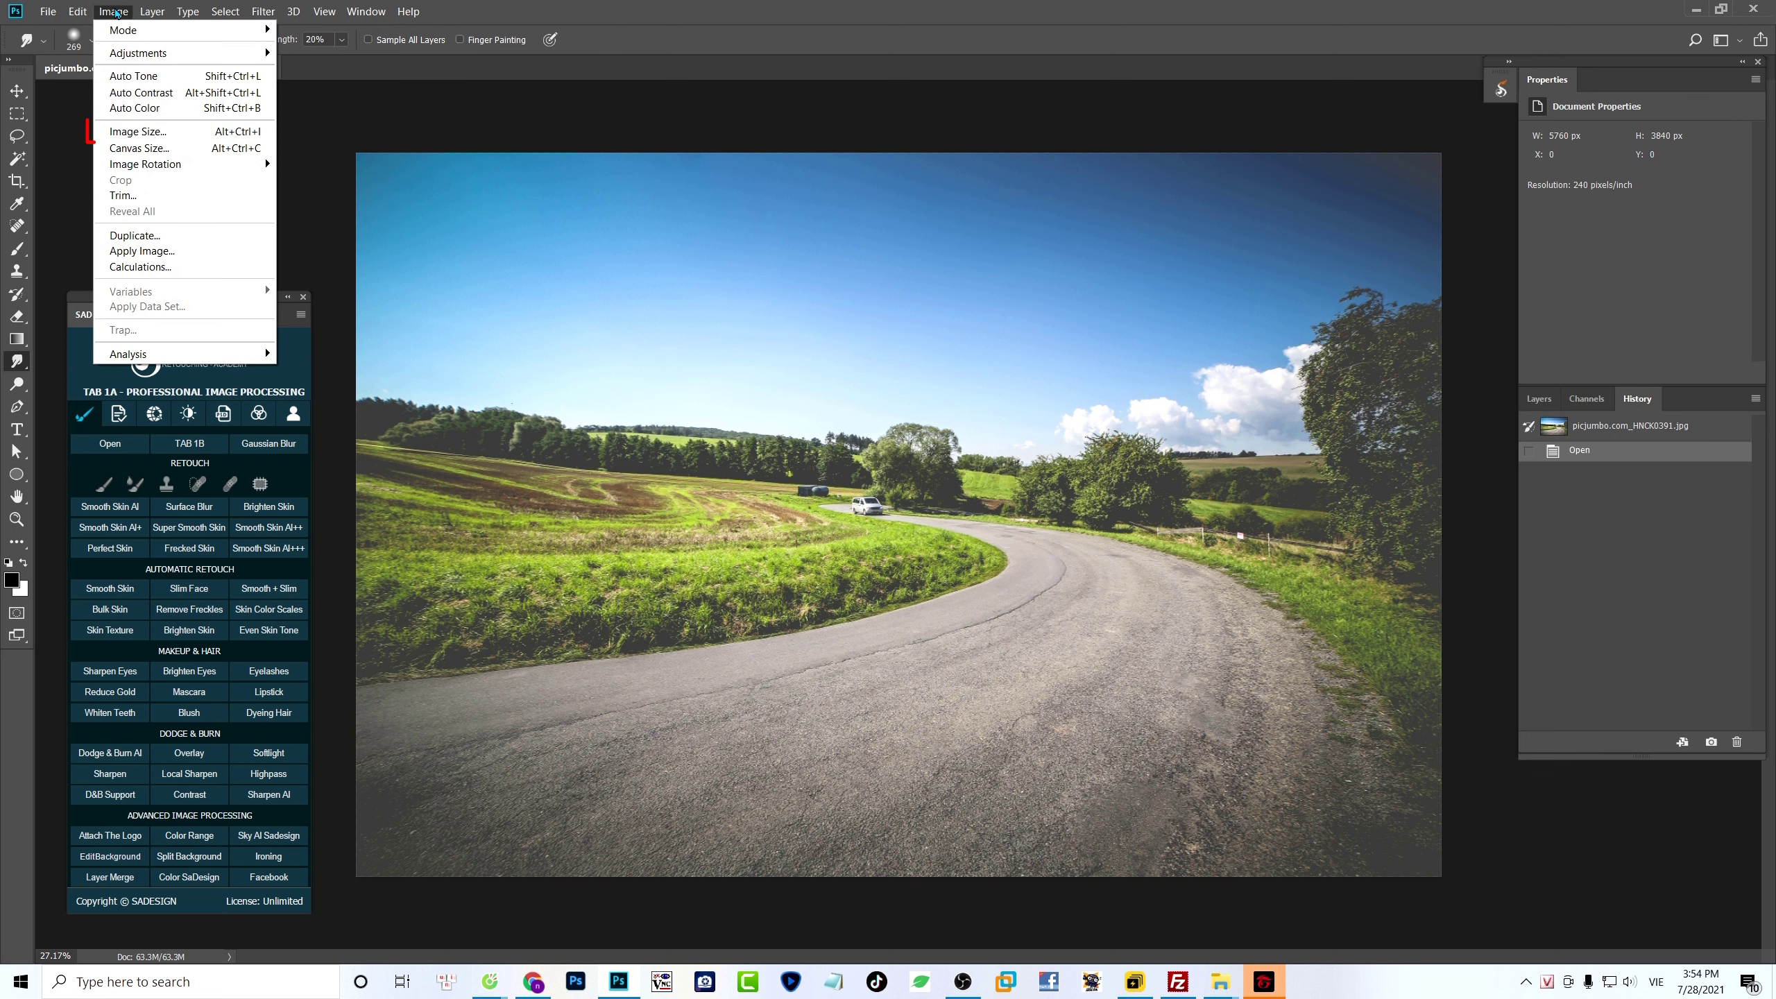
click(179, 133)
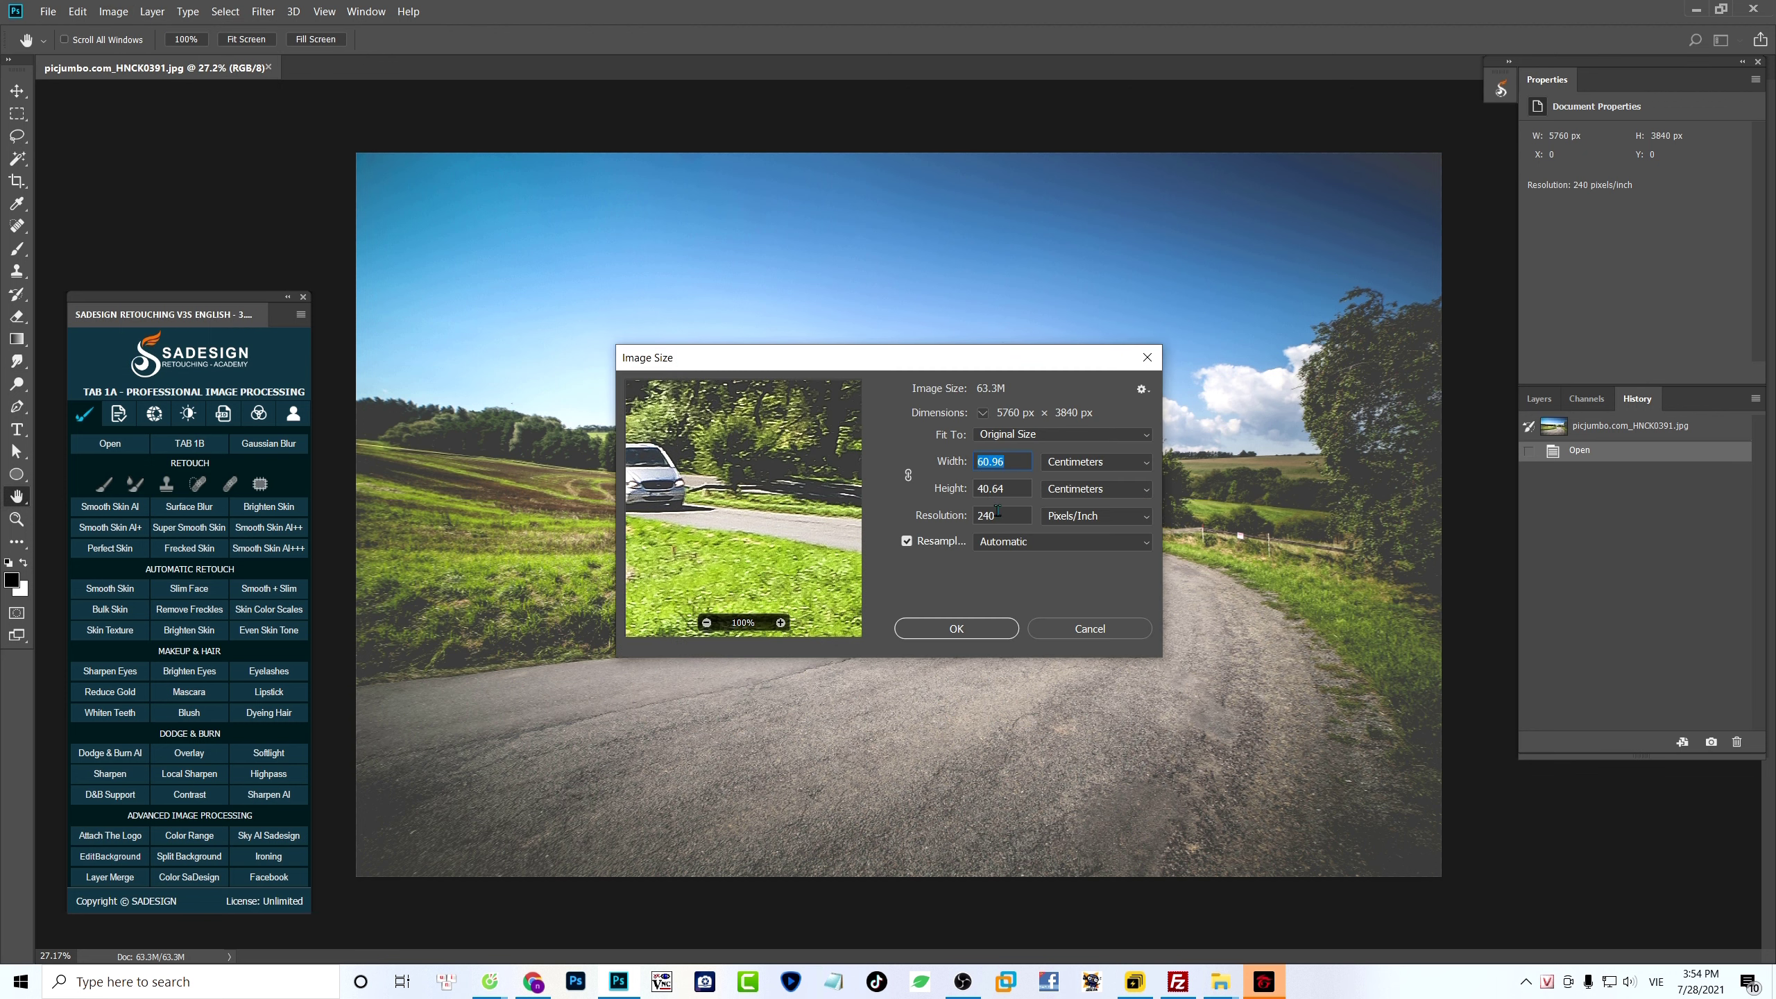
double_click(1004, 515)
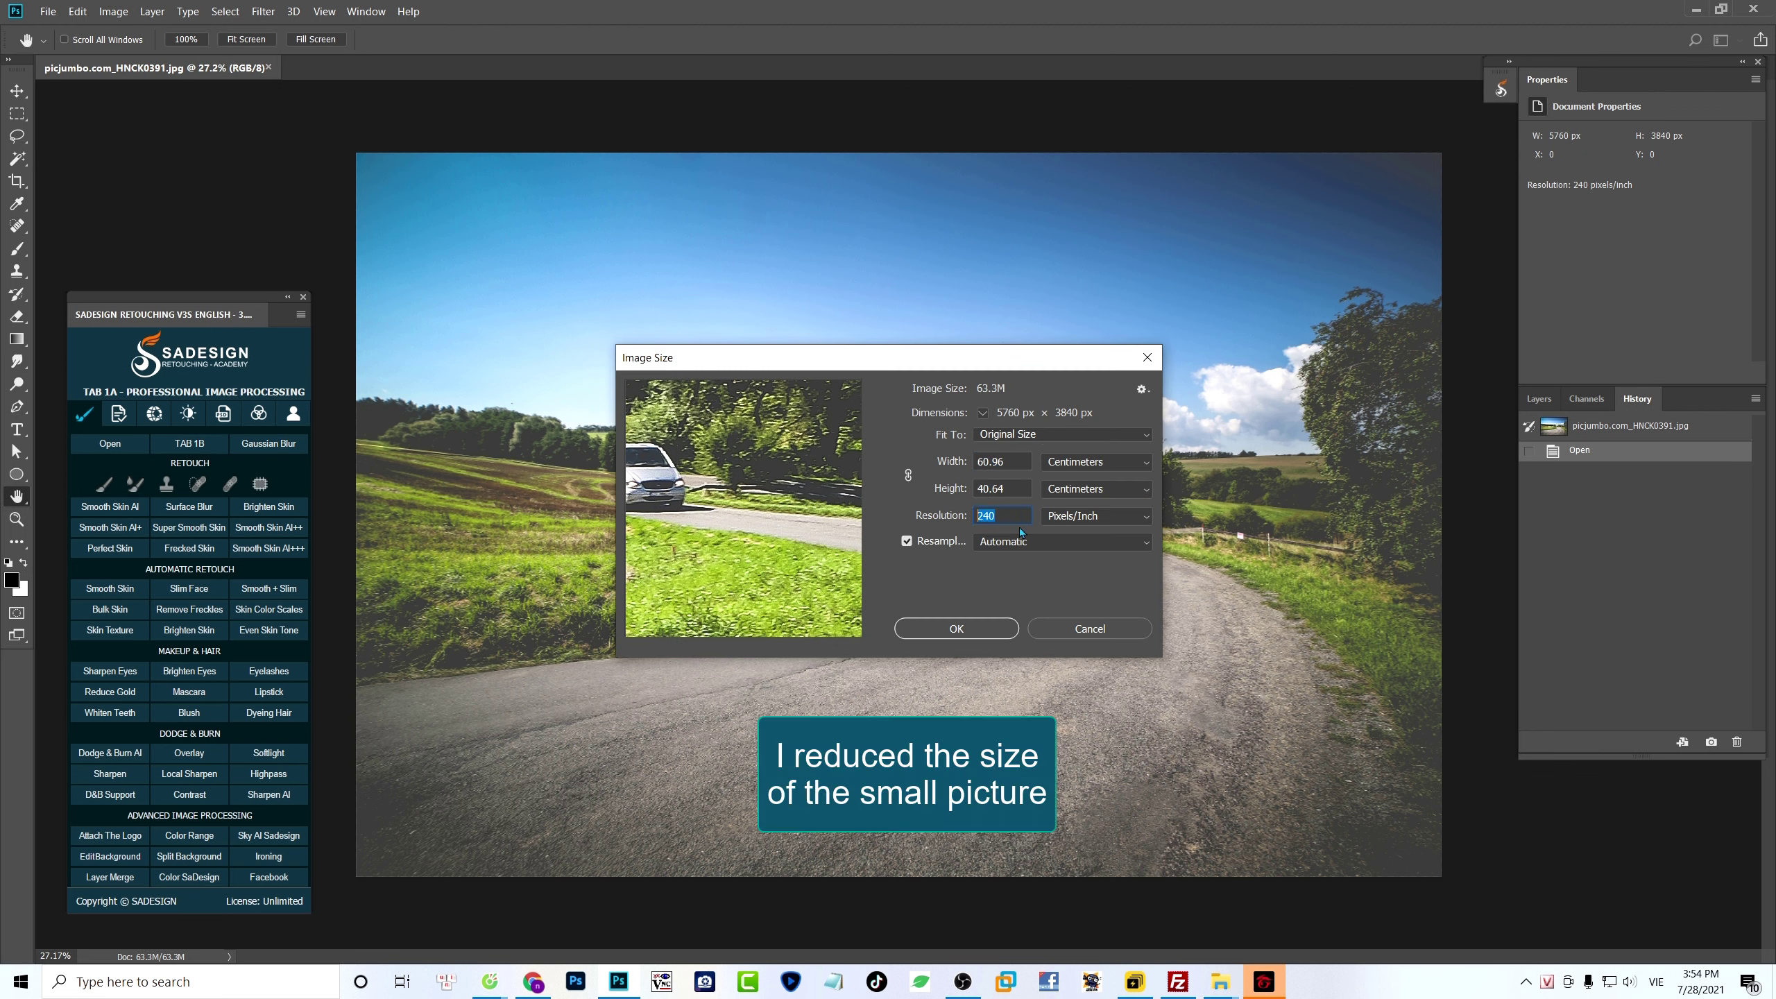
text(150)
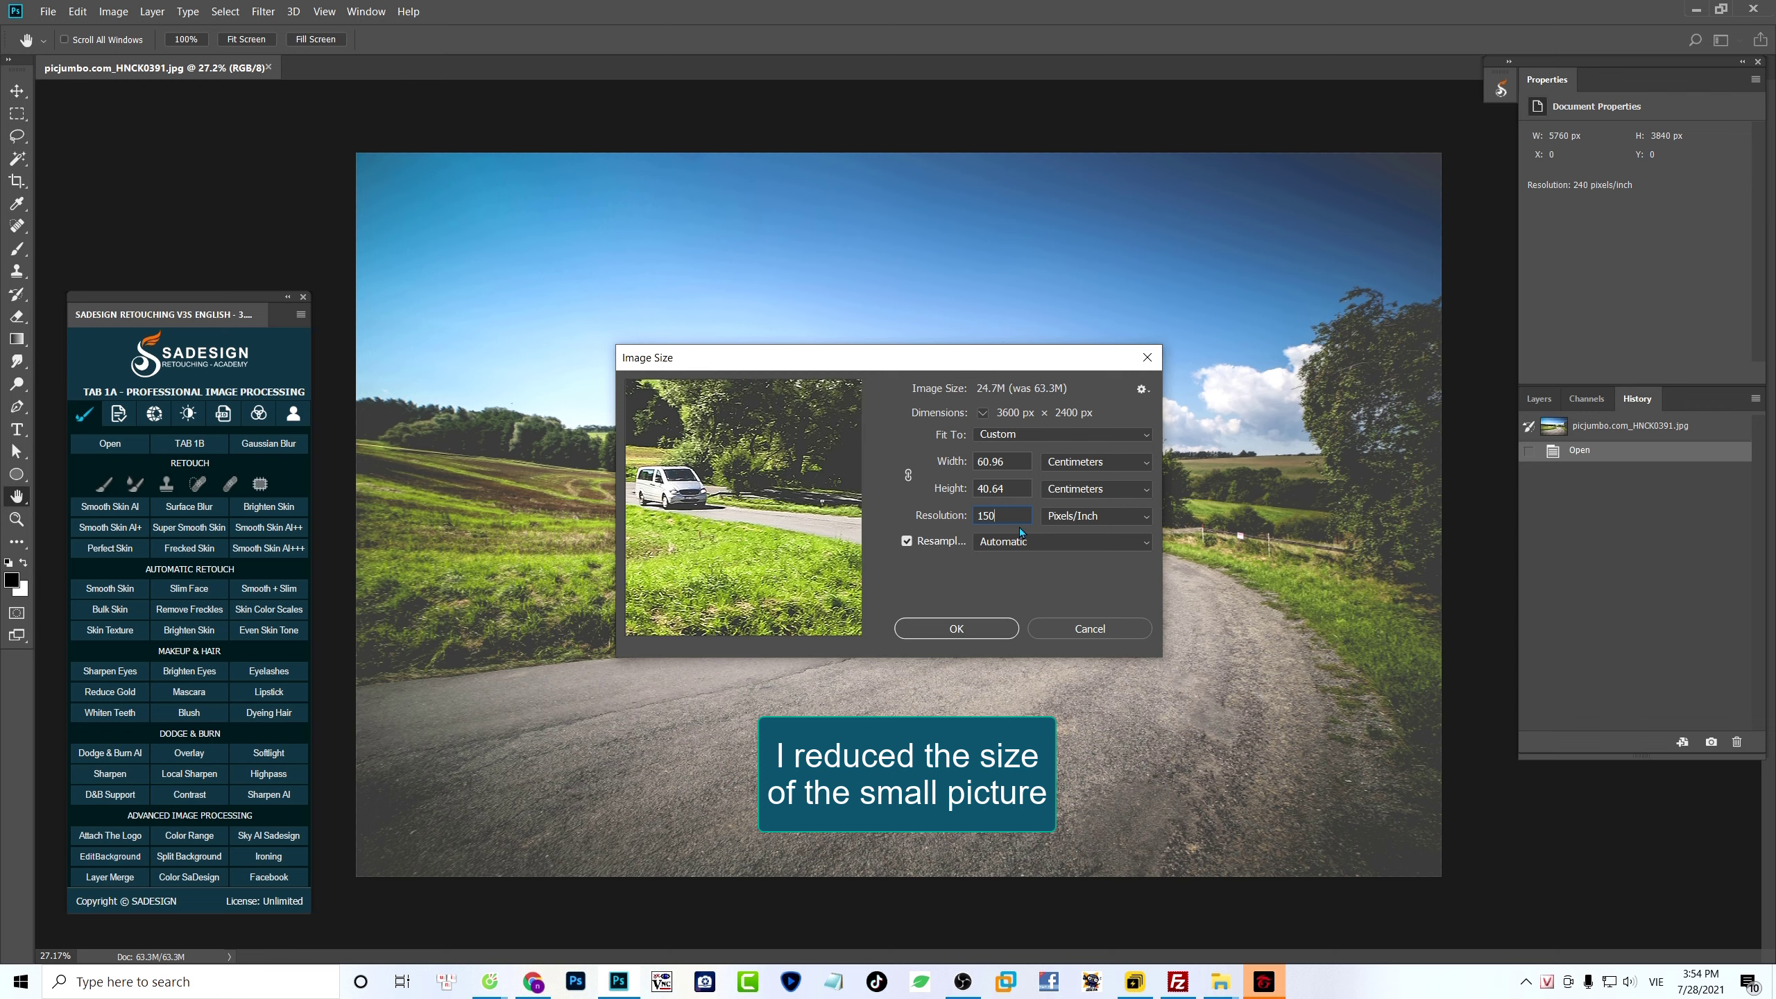
key(Return)
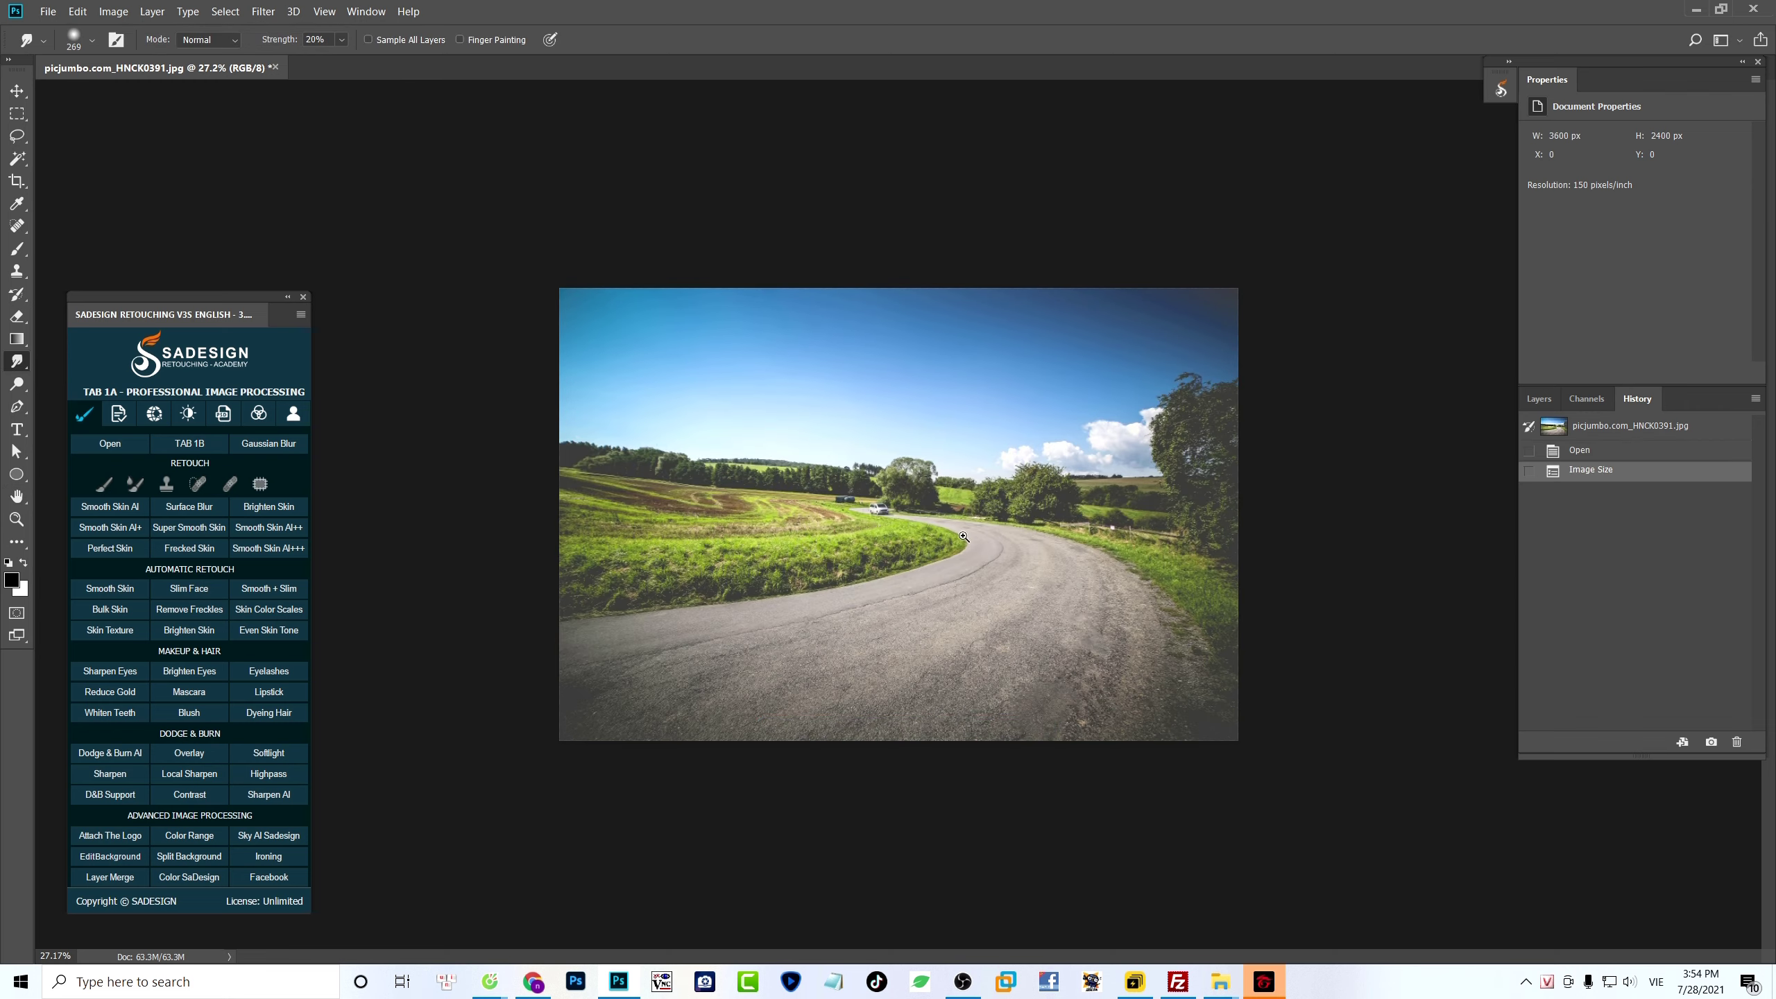
key(ctrl+0)
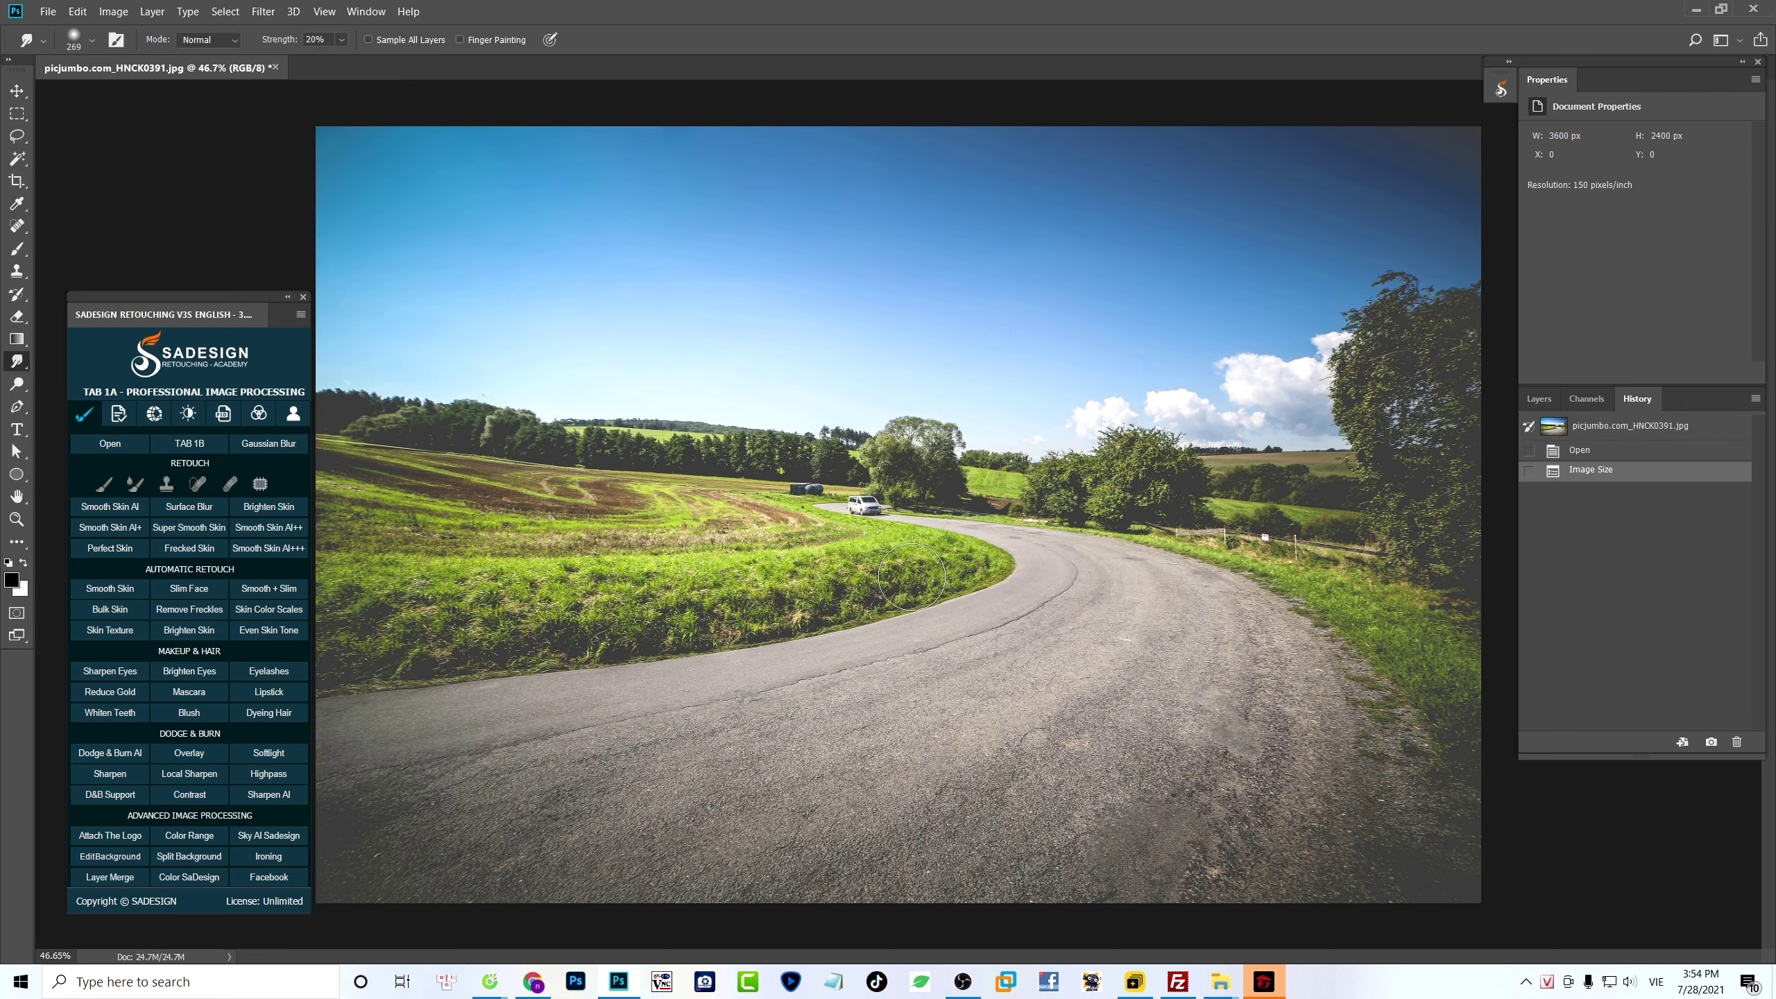
- Duplicate the Background layer
key(v)
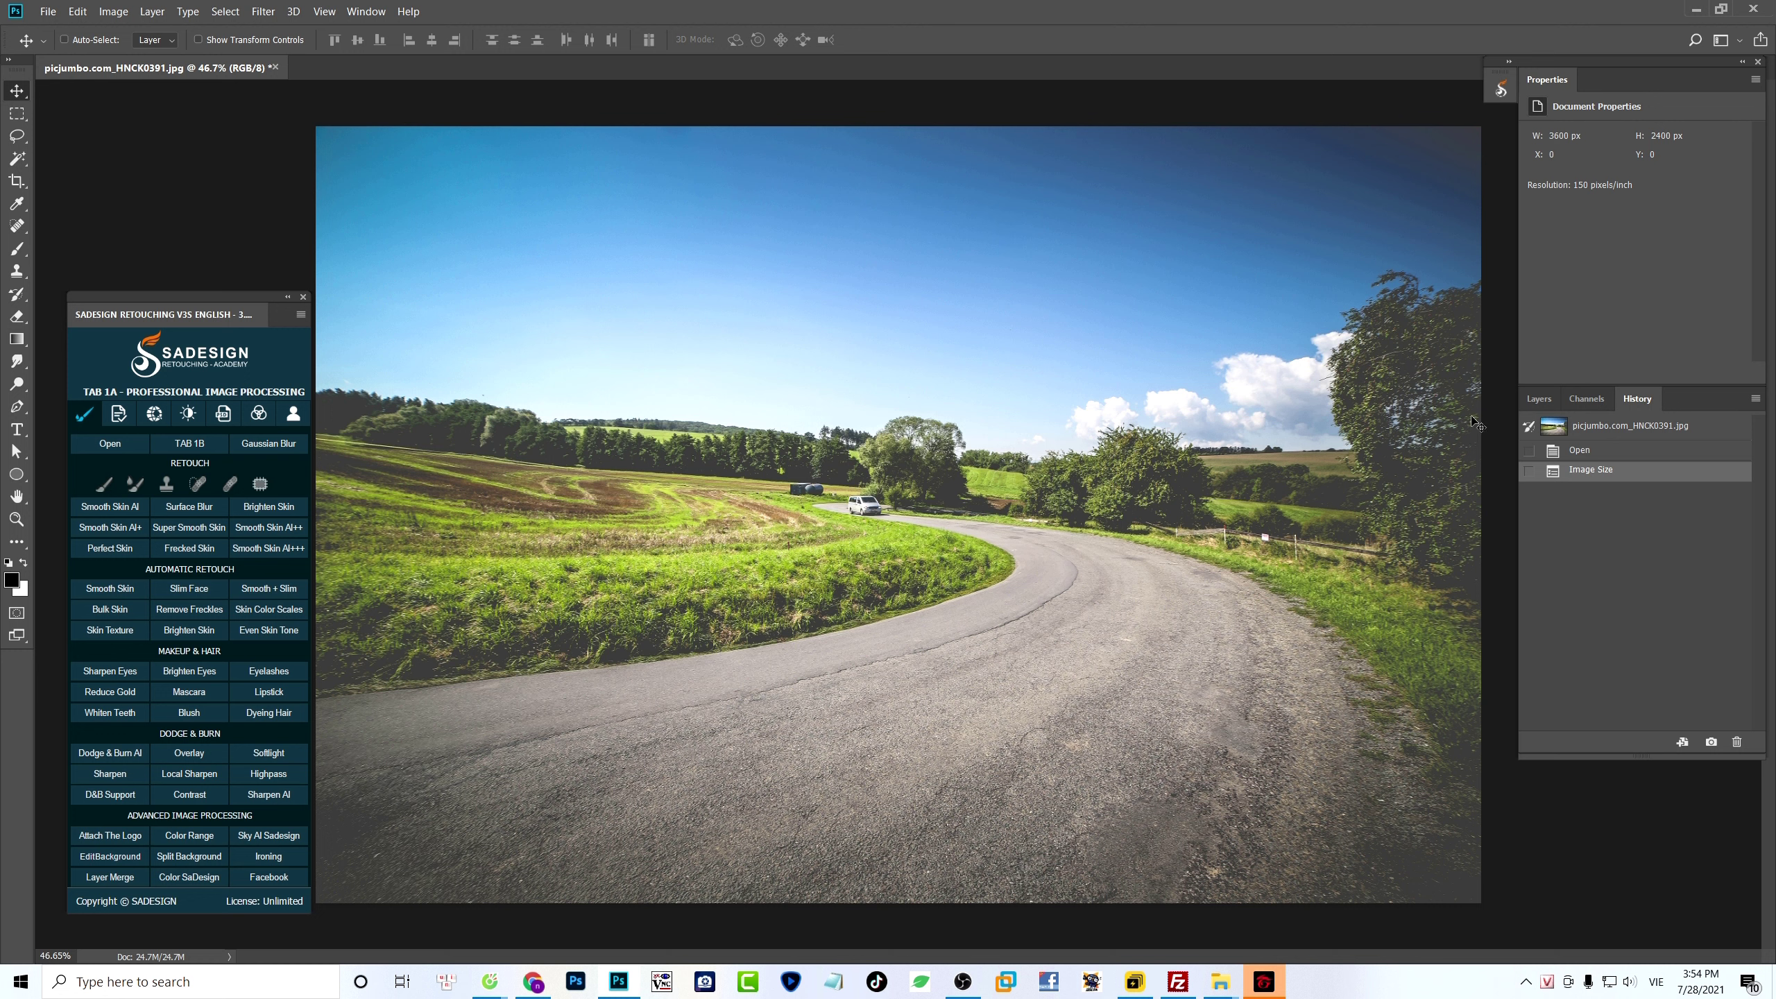
click(1538, 398)
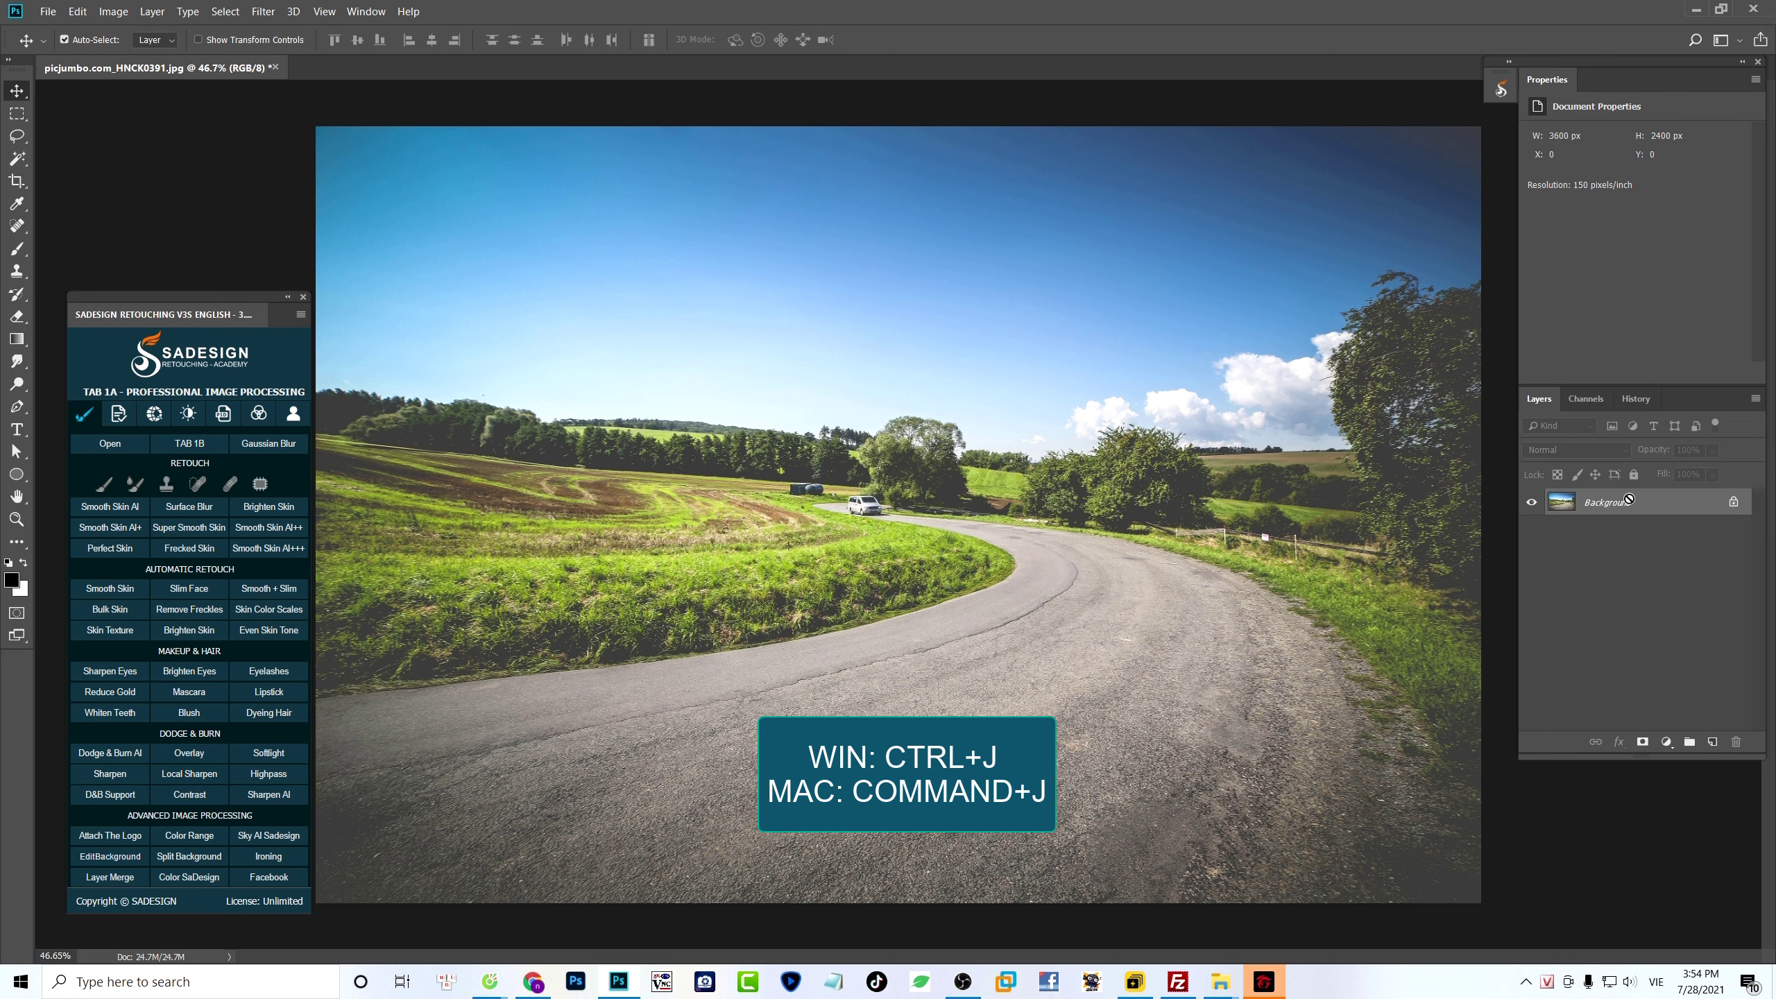
key(ctrl+j)
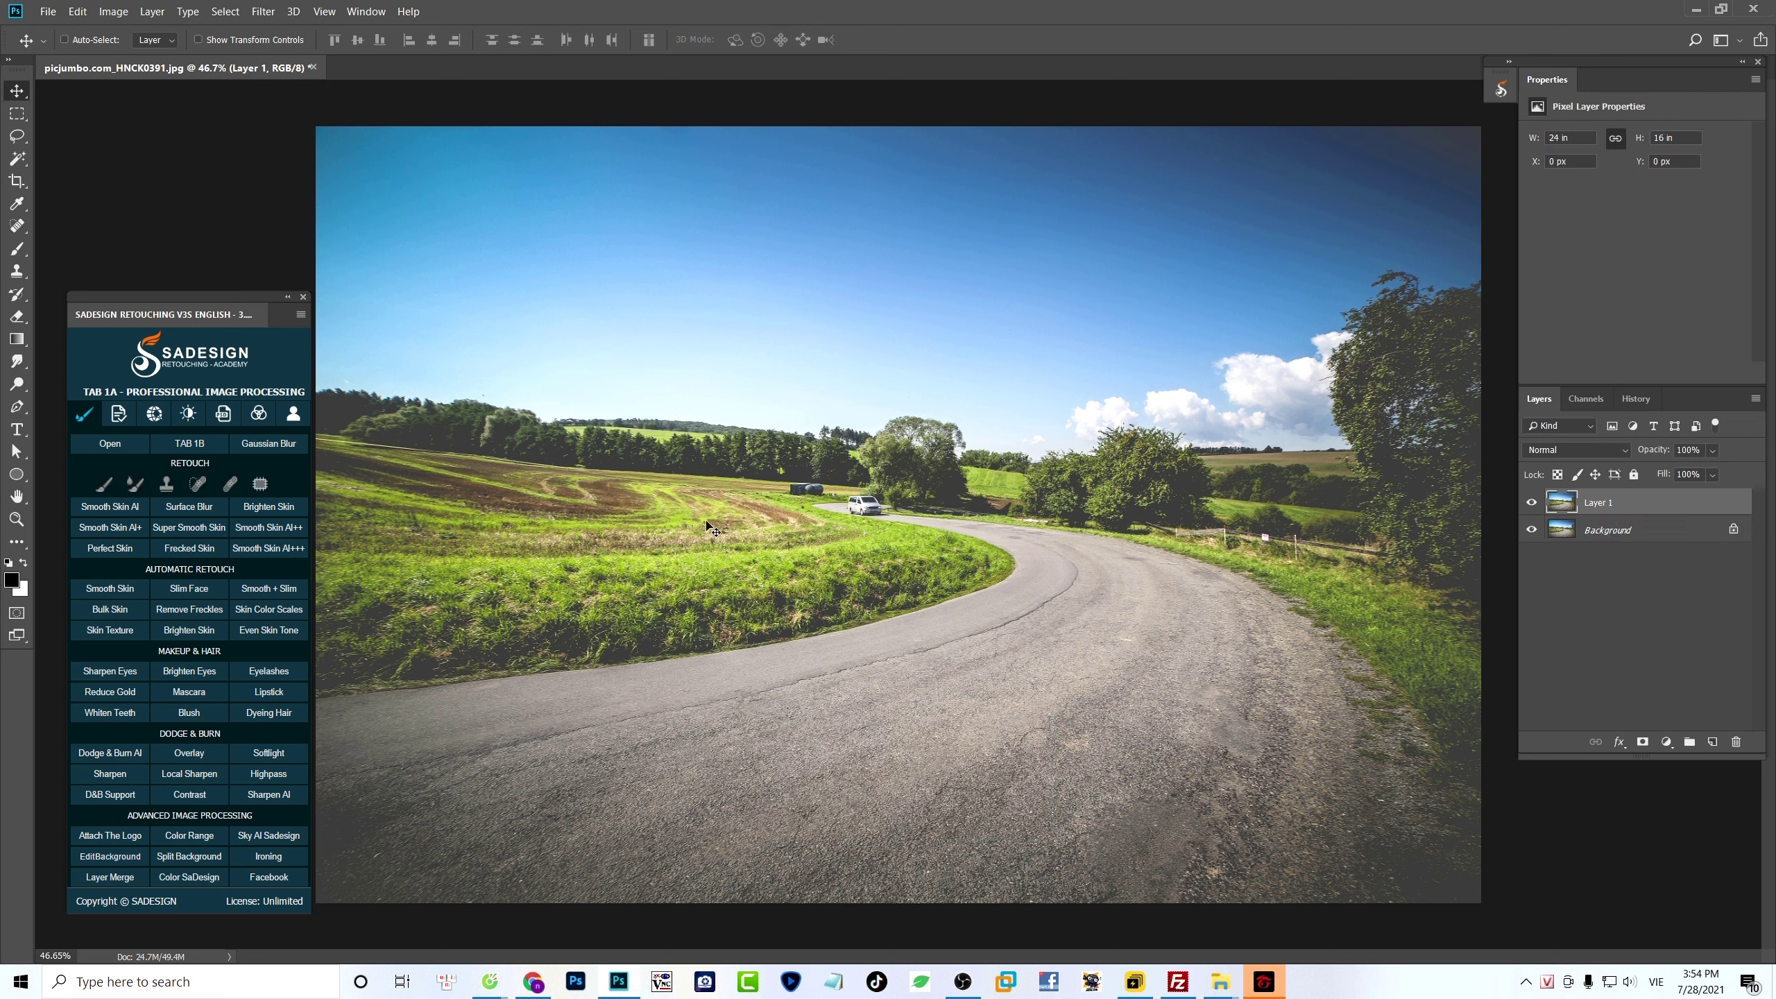
- Smudge the trees, clouds, grass and road around the photo's borders at 20% strength, leaving the middle with the van sharp
click(17, 361)
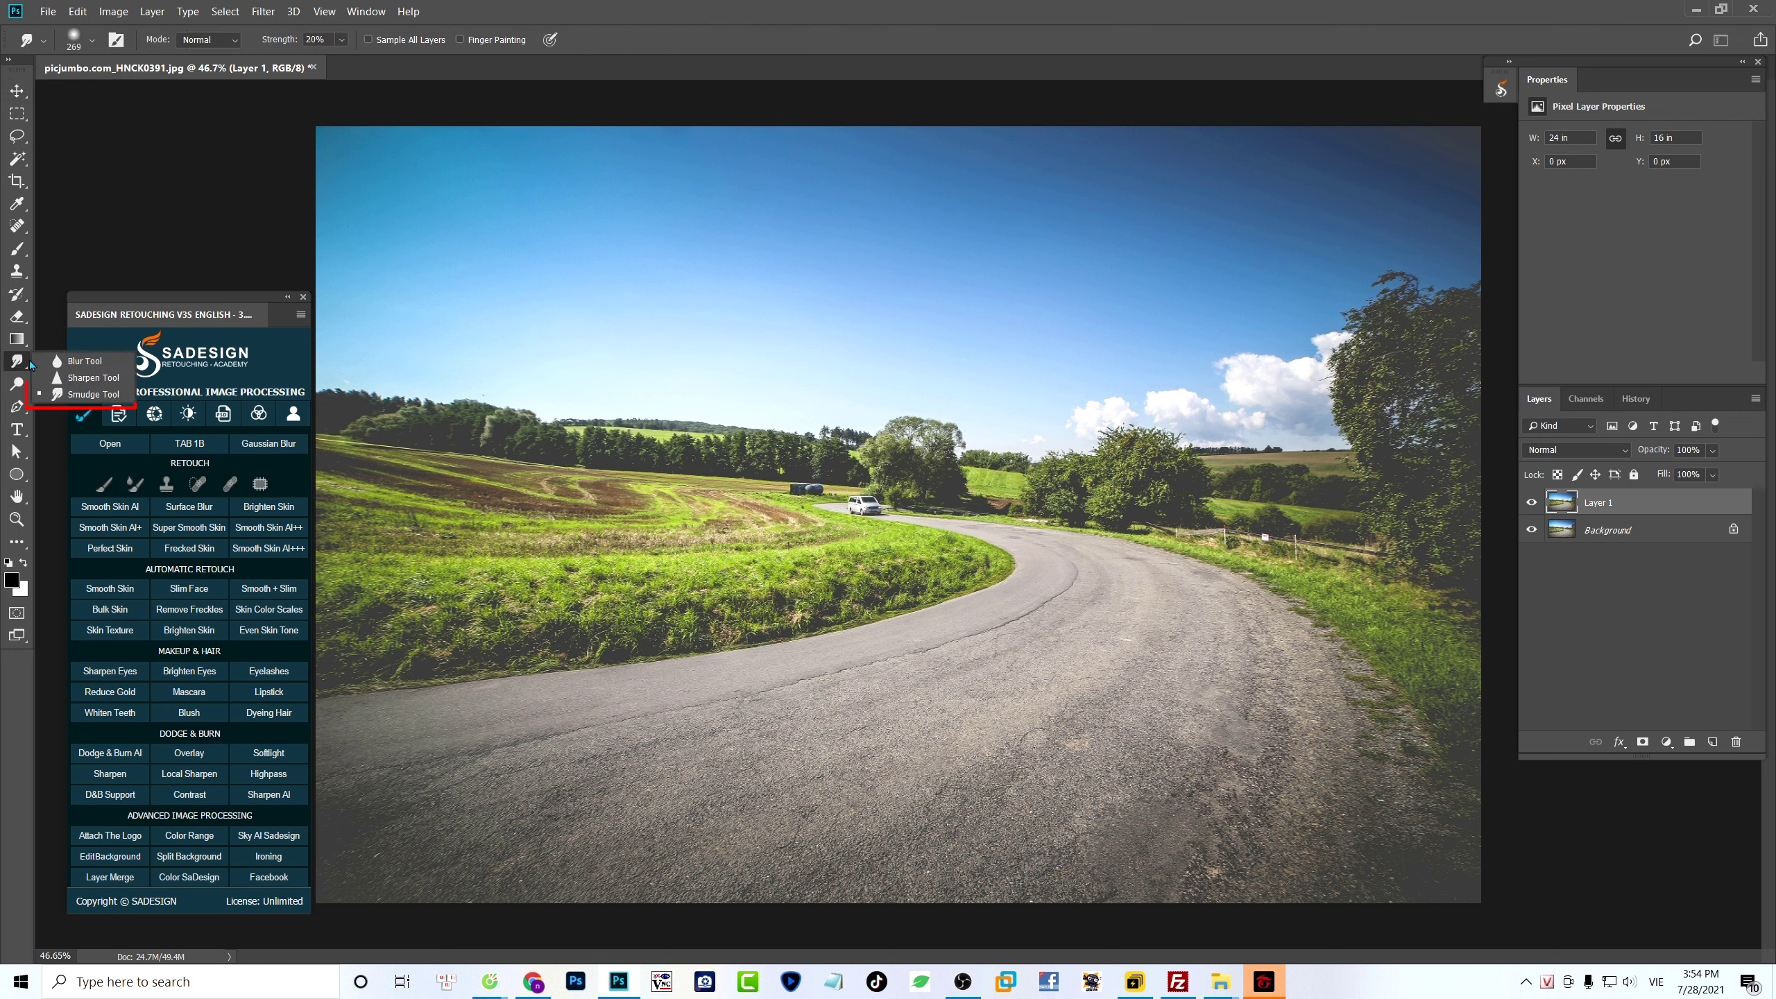
click(104, 396)
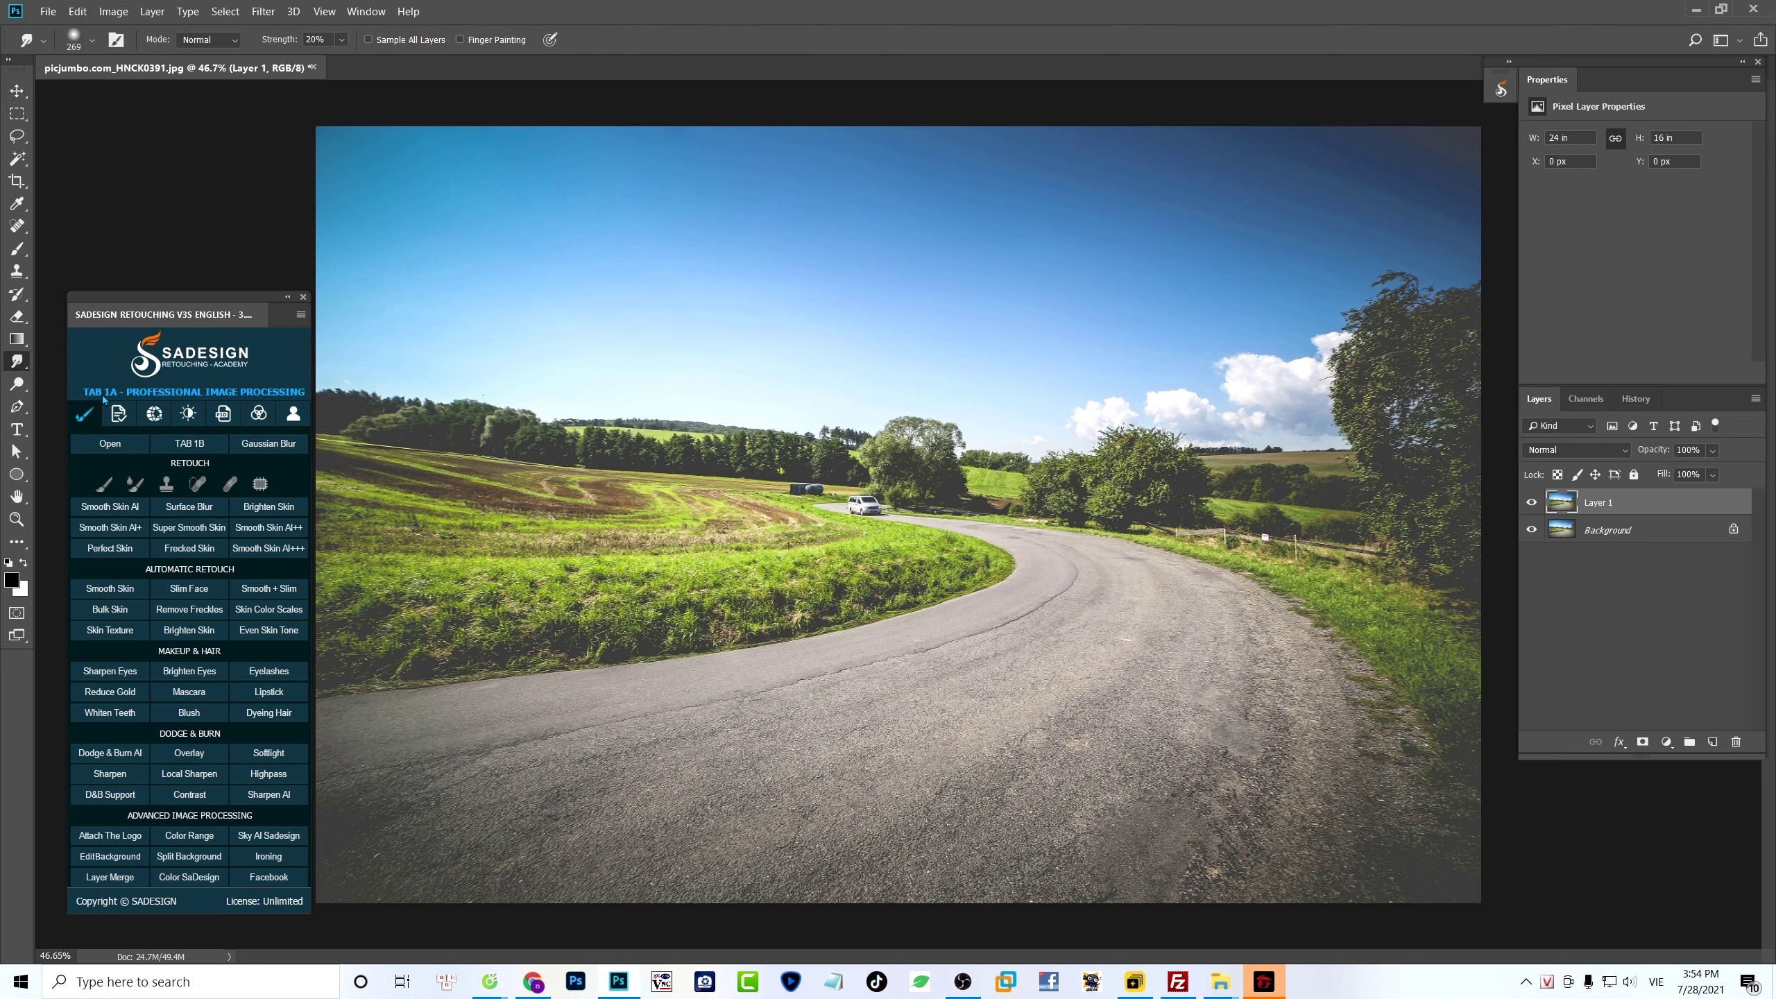
click(341, 40)
click(326, 40)
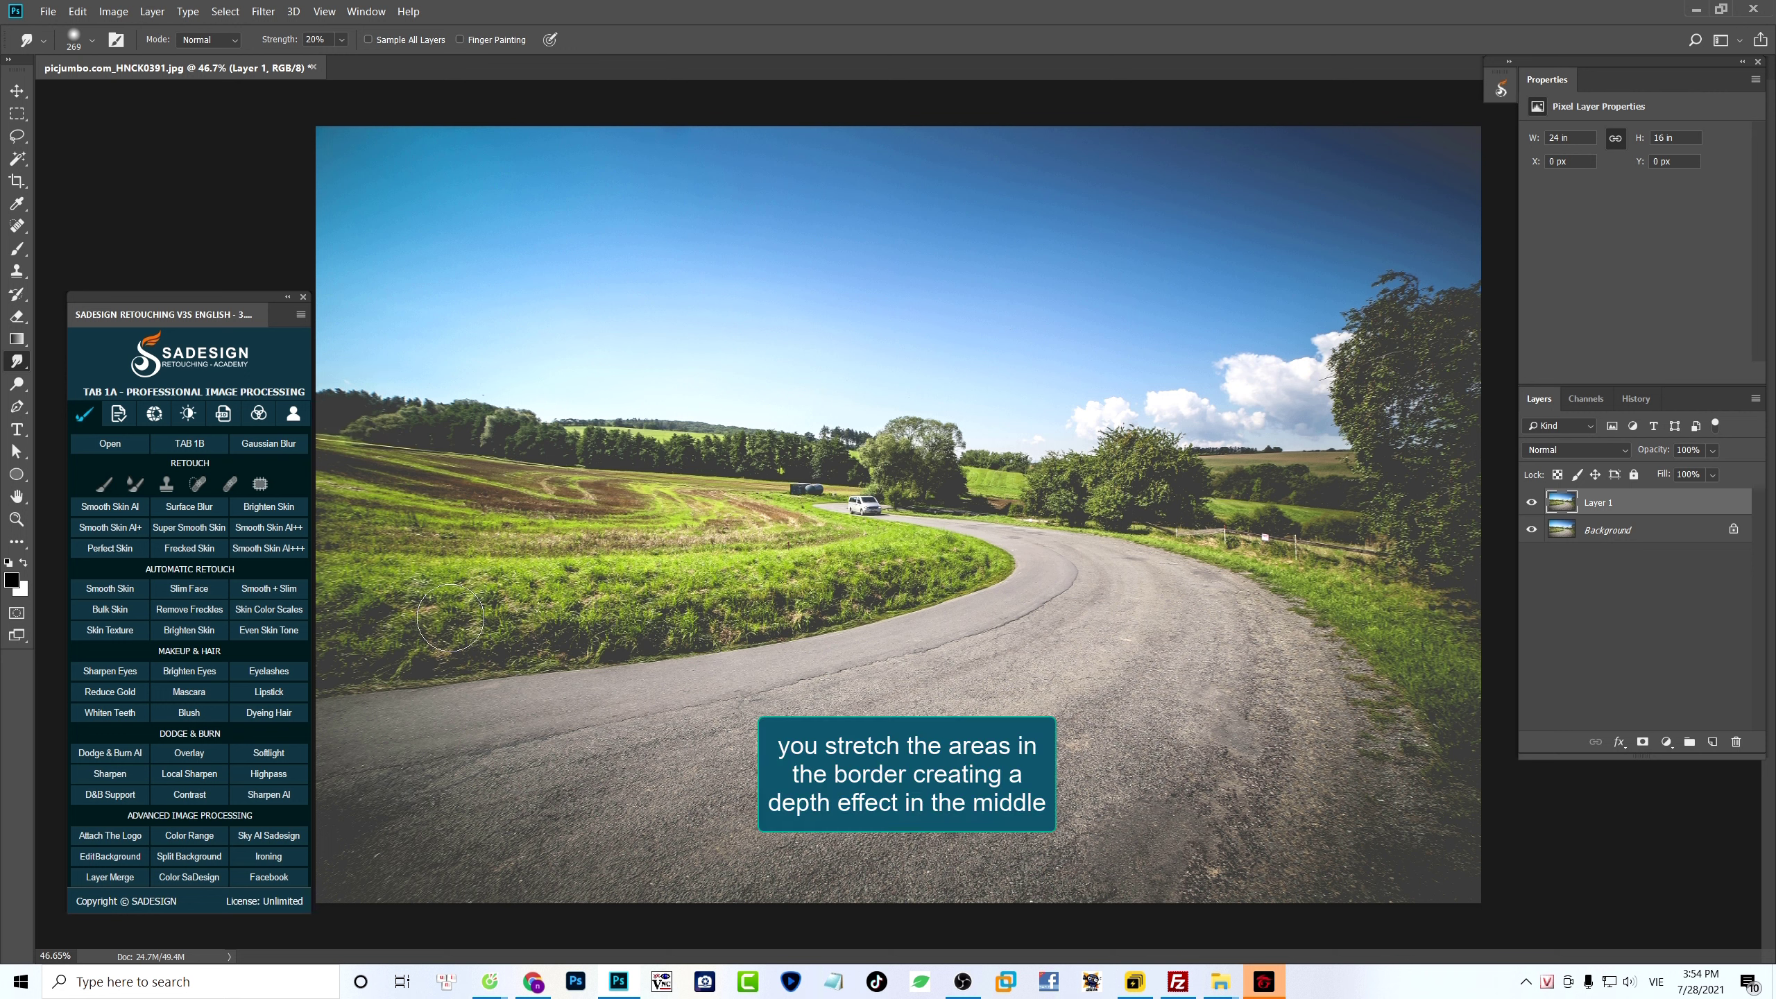
mouse_move(484, 428)
mouse_down()
mouse_move(535, 430)
mouse_move(328, 396)
mouse_up()
drag(352, 394, 275, 375)
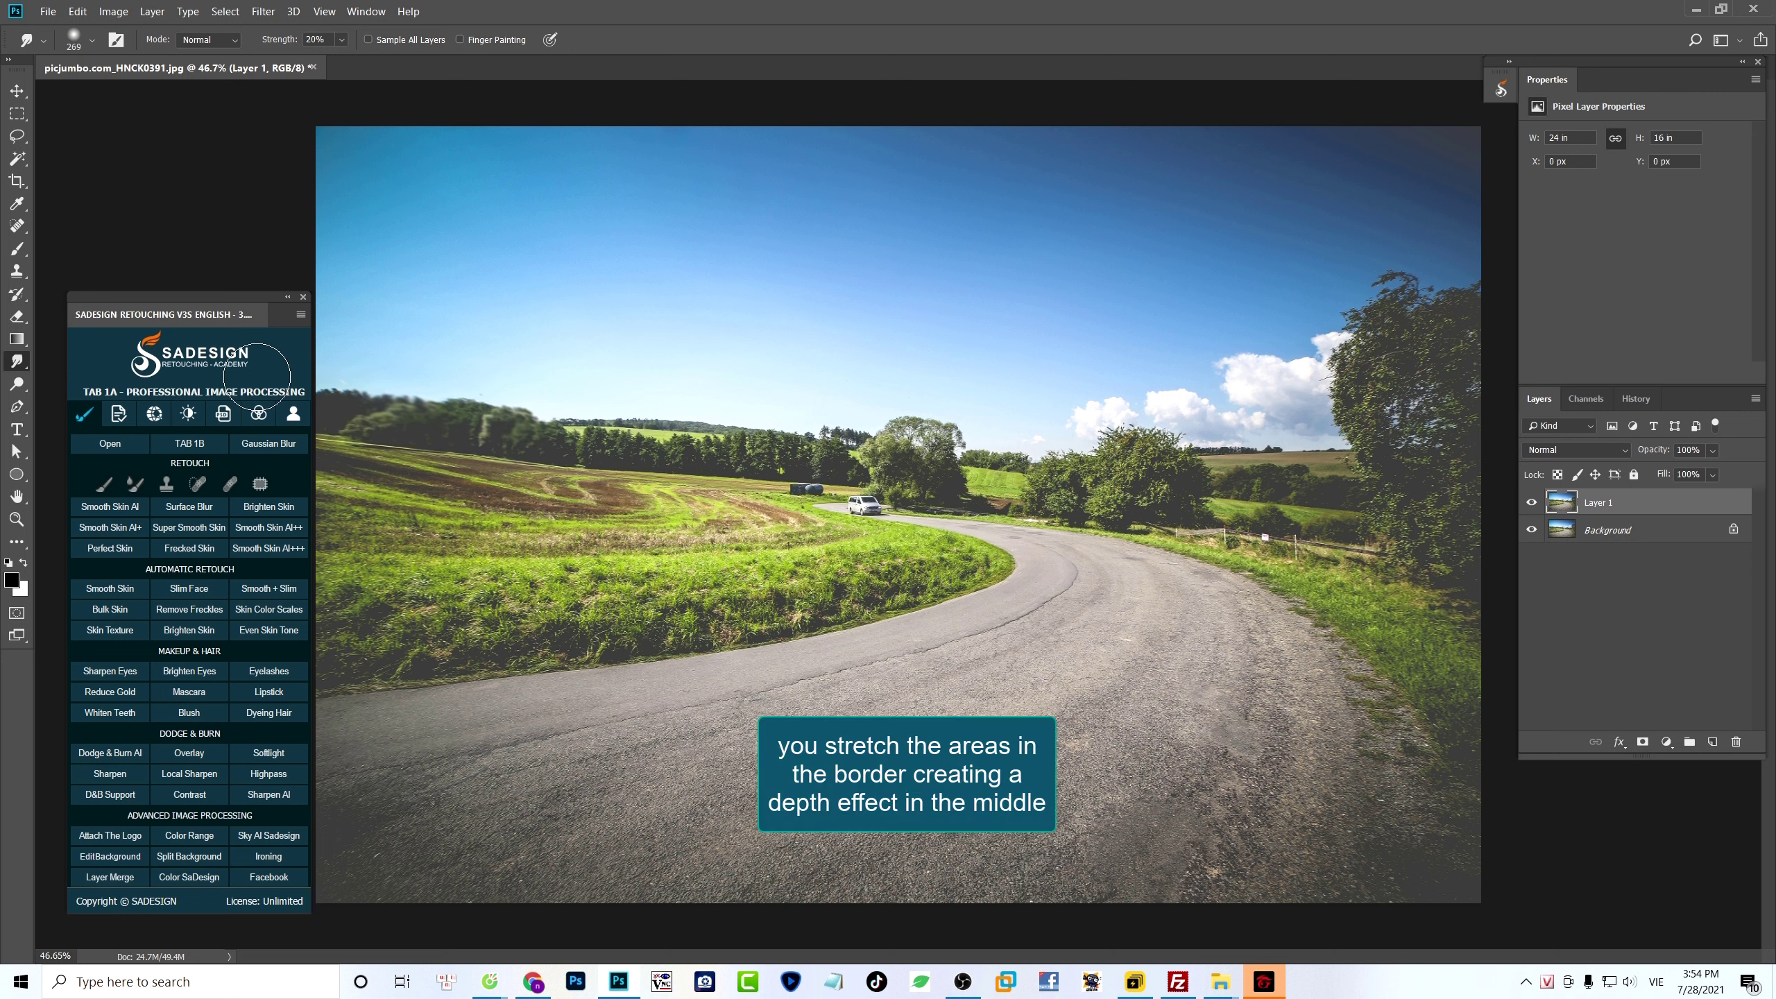
drag(358, 447, 299, 430)
mouse_move(1333, 356)
alt+mouse_down()
mouse_move(1413, 294)
mouse_move(1503, 297)
mouse_move(1370, 385)
mouse_move(1447, 397)
mouse_move(1321, 413)
mouse_move(1217, 337)
mouse_move(1153, 412)
mouse_move(1094, 413)
alt+mouse_up()
drag(1314, 422, 1189, 435)
drag(1402, 269, 1356, 336)
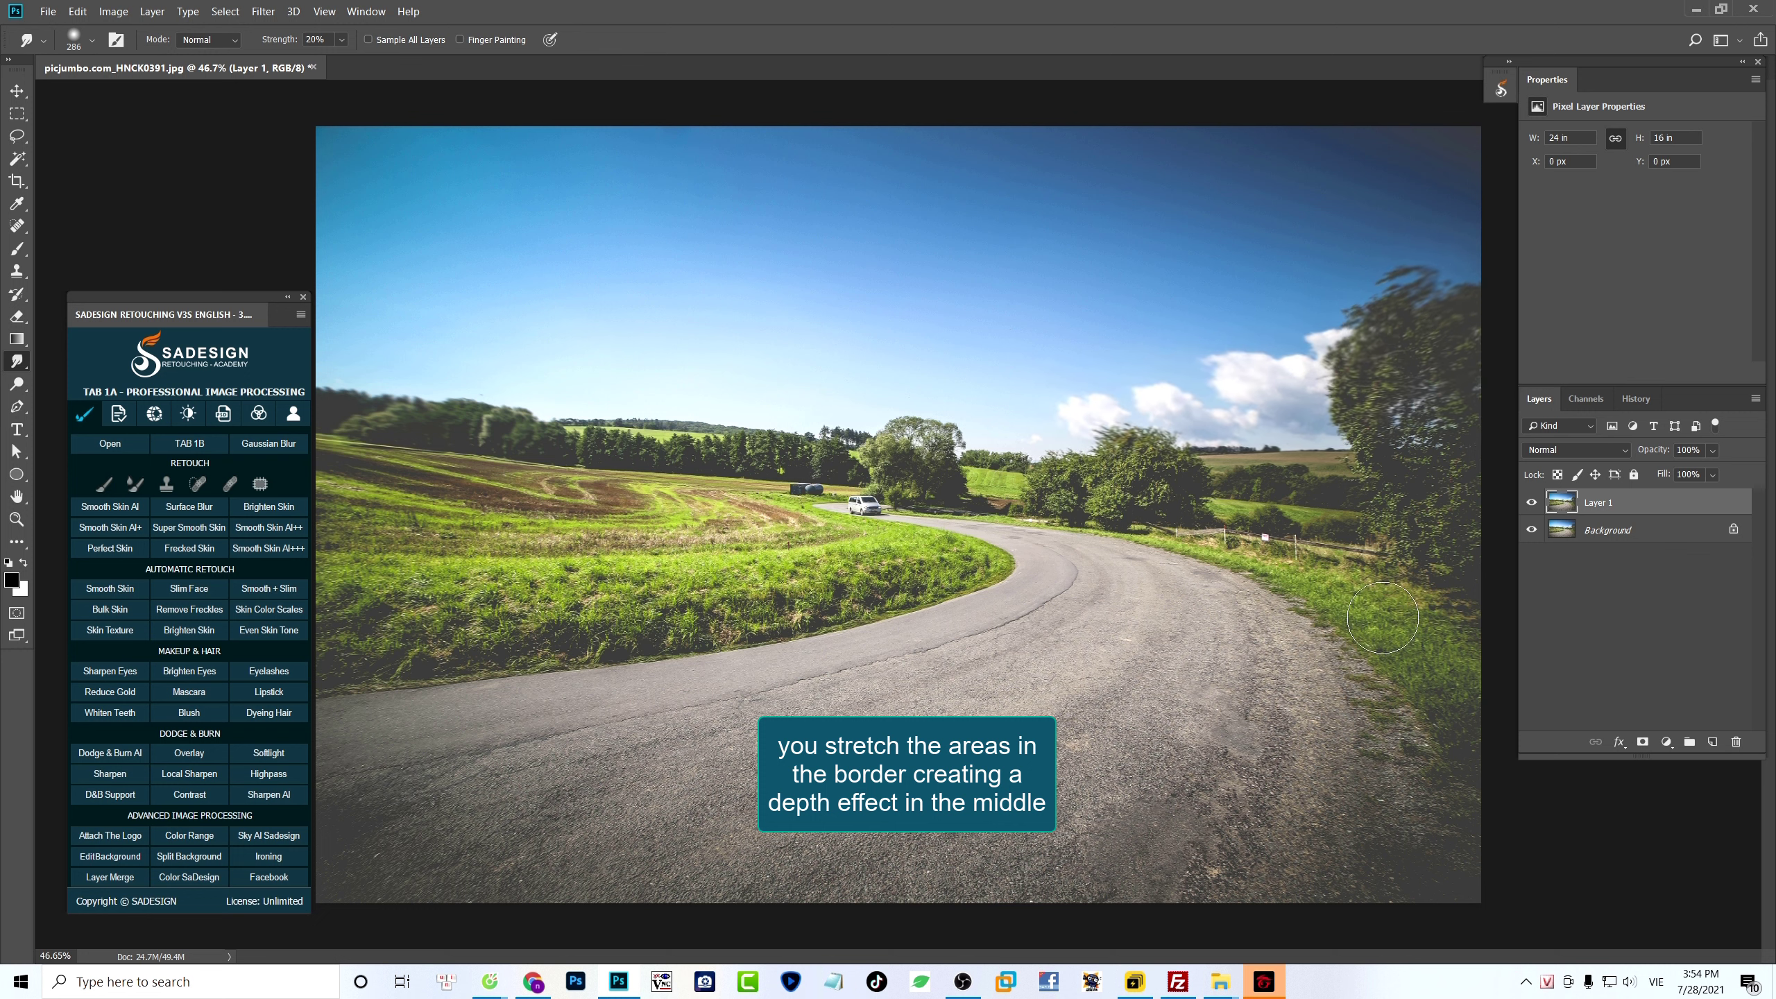
drag(1457, 699, 1363, 601)
drag(1461, 594, 1349, 538)
drag(1440, 504, 1266, 476)
drag(1440, 790, 1371, 706)
drag(1259, 882, 1217, 756)
mouse_move(1014, 895)
mouse_down()
mouse_move(1042, 853)
mouse_move(1021, 853)
mouse_up()
drag(1152, 749, 1078, 796)
drag(1007, 895, 1048, 843)
mouse_move(791, 875)
mouse_down()
mouse_move(812, 877)
mouse_move(835, 832)
mouse_up()
drag(682, 871, 702, 794)
mouse_move(595, 831)
mouse_down()
mouse_move(653, 784)
mouse_move(722, 770)
mouse_move(573, 832)
mouse_move(552, 795)
mouse_up()
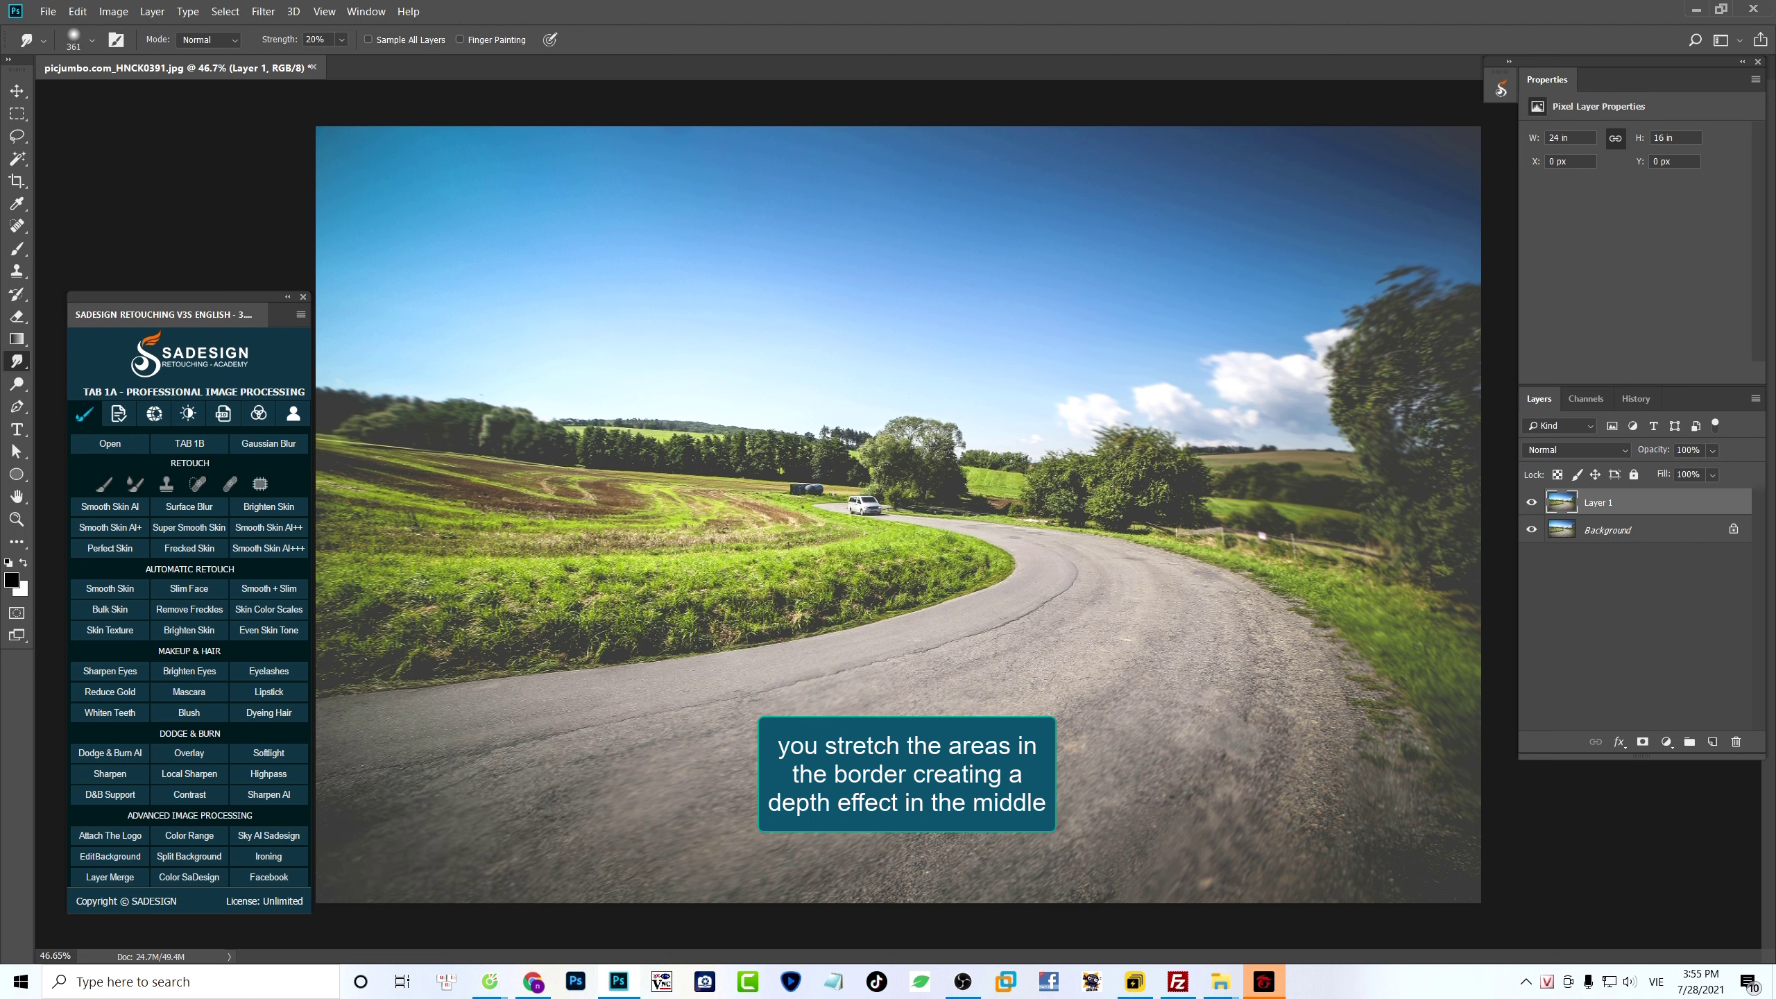
drag(477, 630, 489, 630)
mouse_move(435, 638)
mouse_down()
mouse_move(300, 650)
mouse_move(346, 607)
mouse_move(294, 542)
mouse_up()
mouse_move(460, 608)
mouse_down()
mouse_move(454, 667)
mouse_move(514, 636)
mouse_move(509, 570)
mouse_move(585, 549)
mouse_move(605, 621)
mouse_up()
mouse_move(316, 463)
mouse_down()
mouse_move(516, 501)
mouse_move(344, 422)
mouse_up()
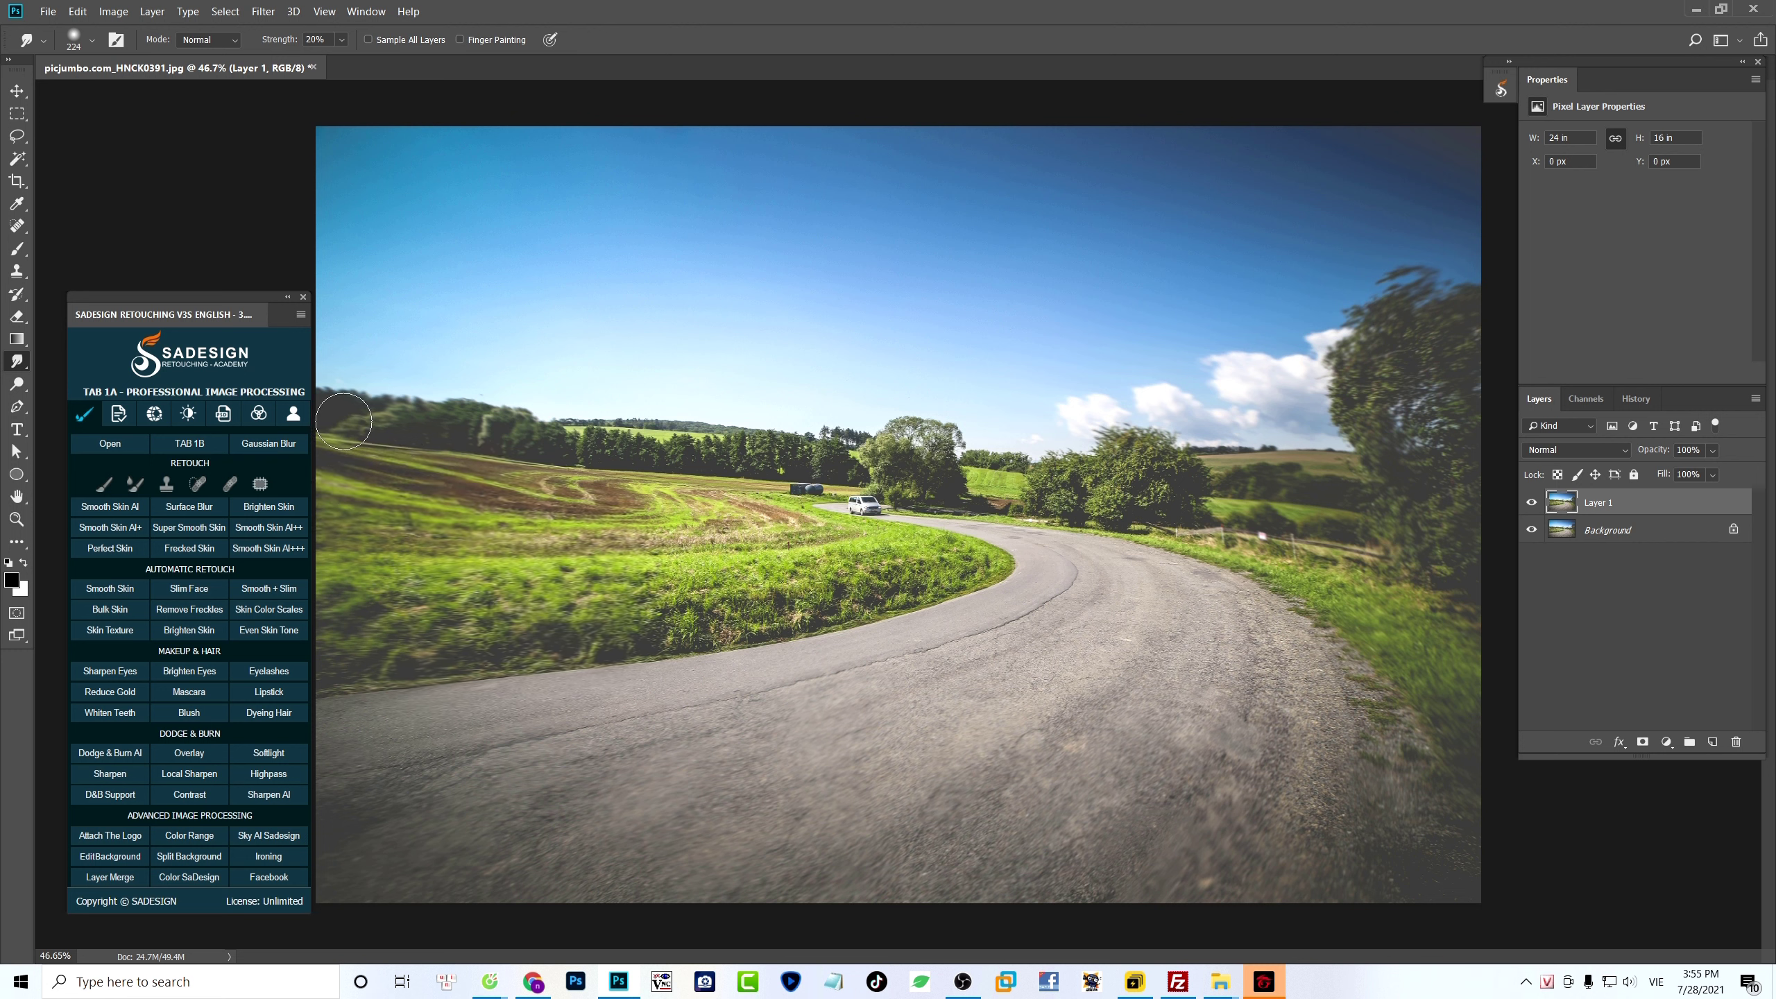
drag(655, 719, 647, 718)
- Compare the smudged layer with the original and convert it to a smart object
click(1531, 503)
click(1531, 503)
click(1531, 503)
click(1530, 505)
right_click(1677, 508)
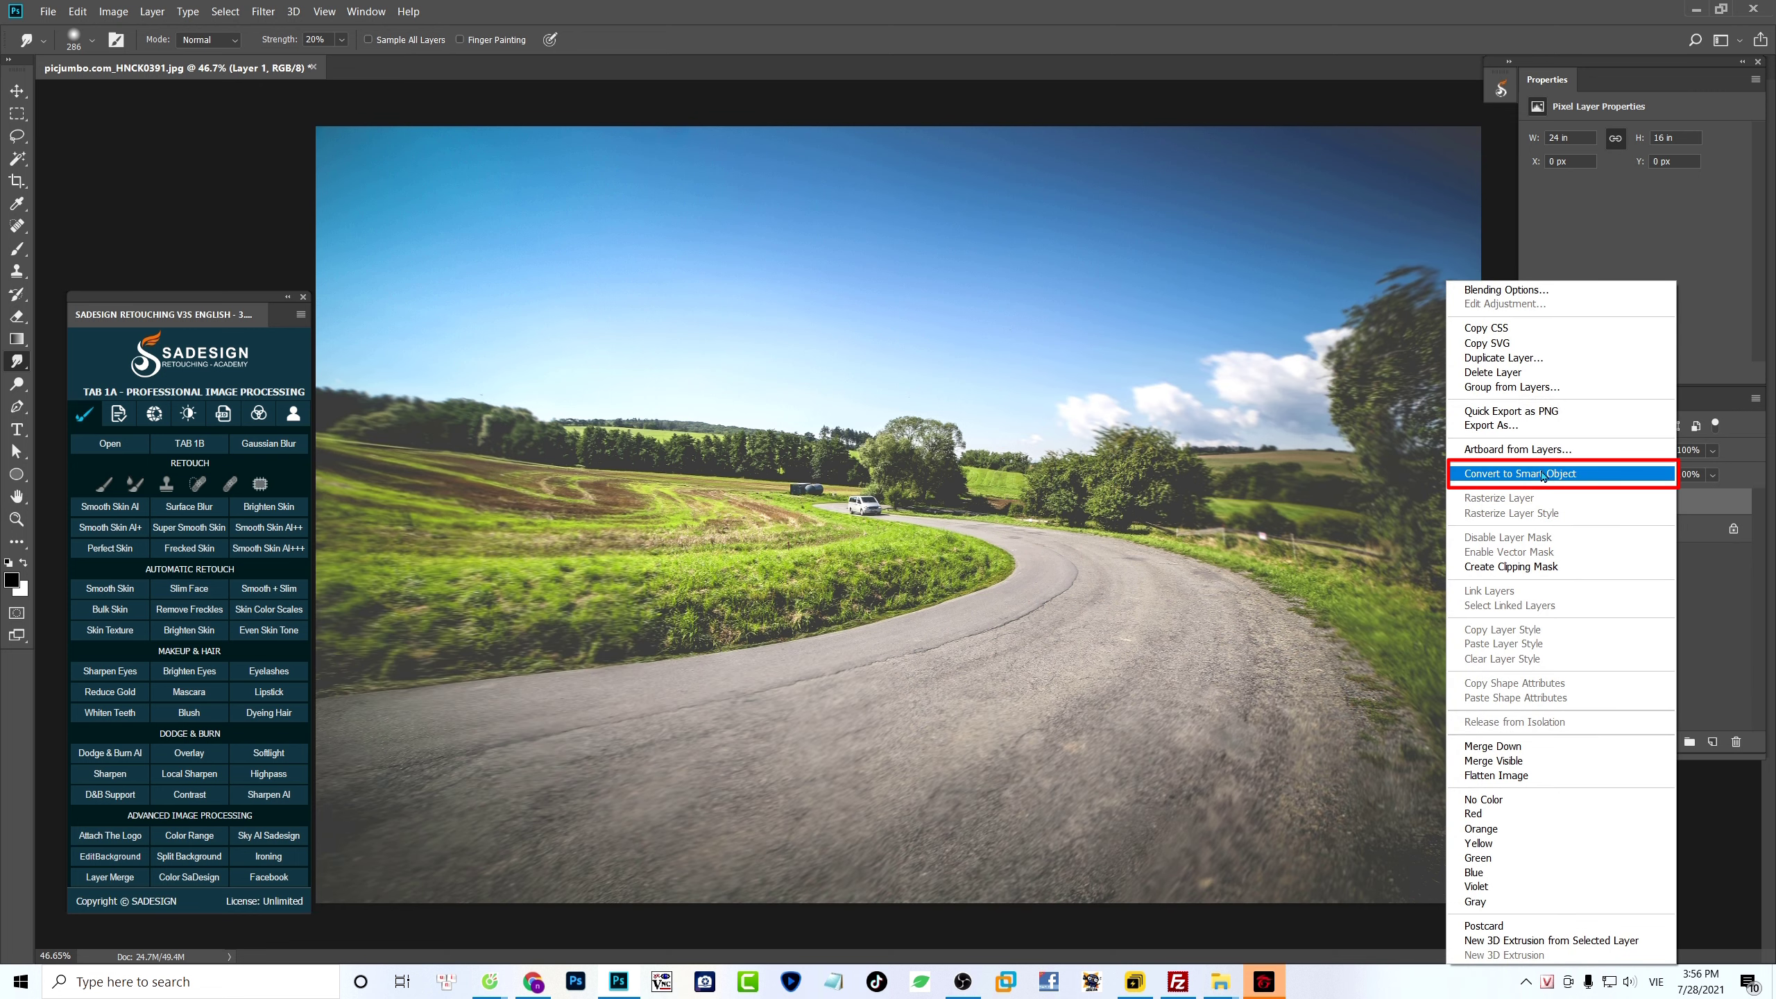
click(1623, 479)
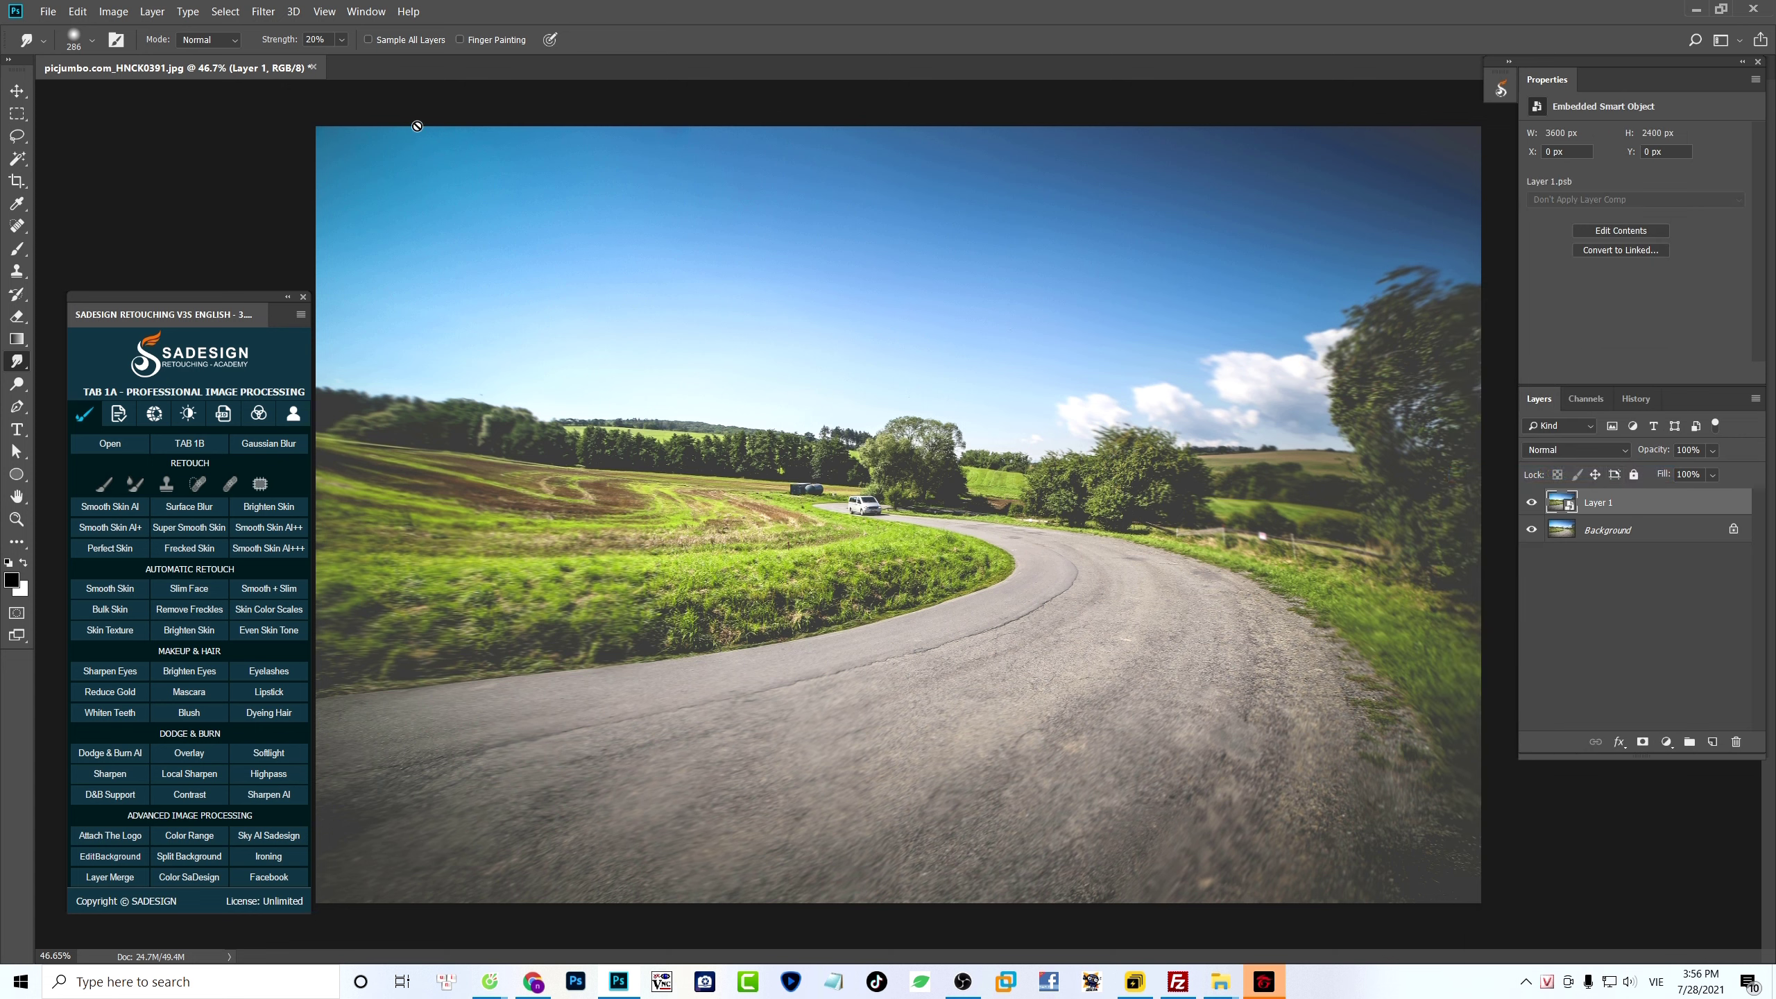
- Apply a Diffuse Glow filter to the smart object with Graininess 0, Glow Amount 2 and Clear Amount 20, and keep it shown
click(263, 11)
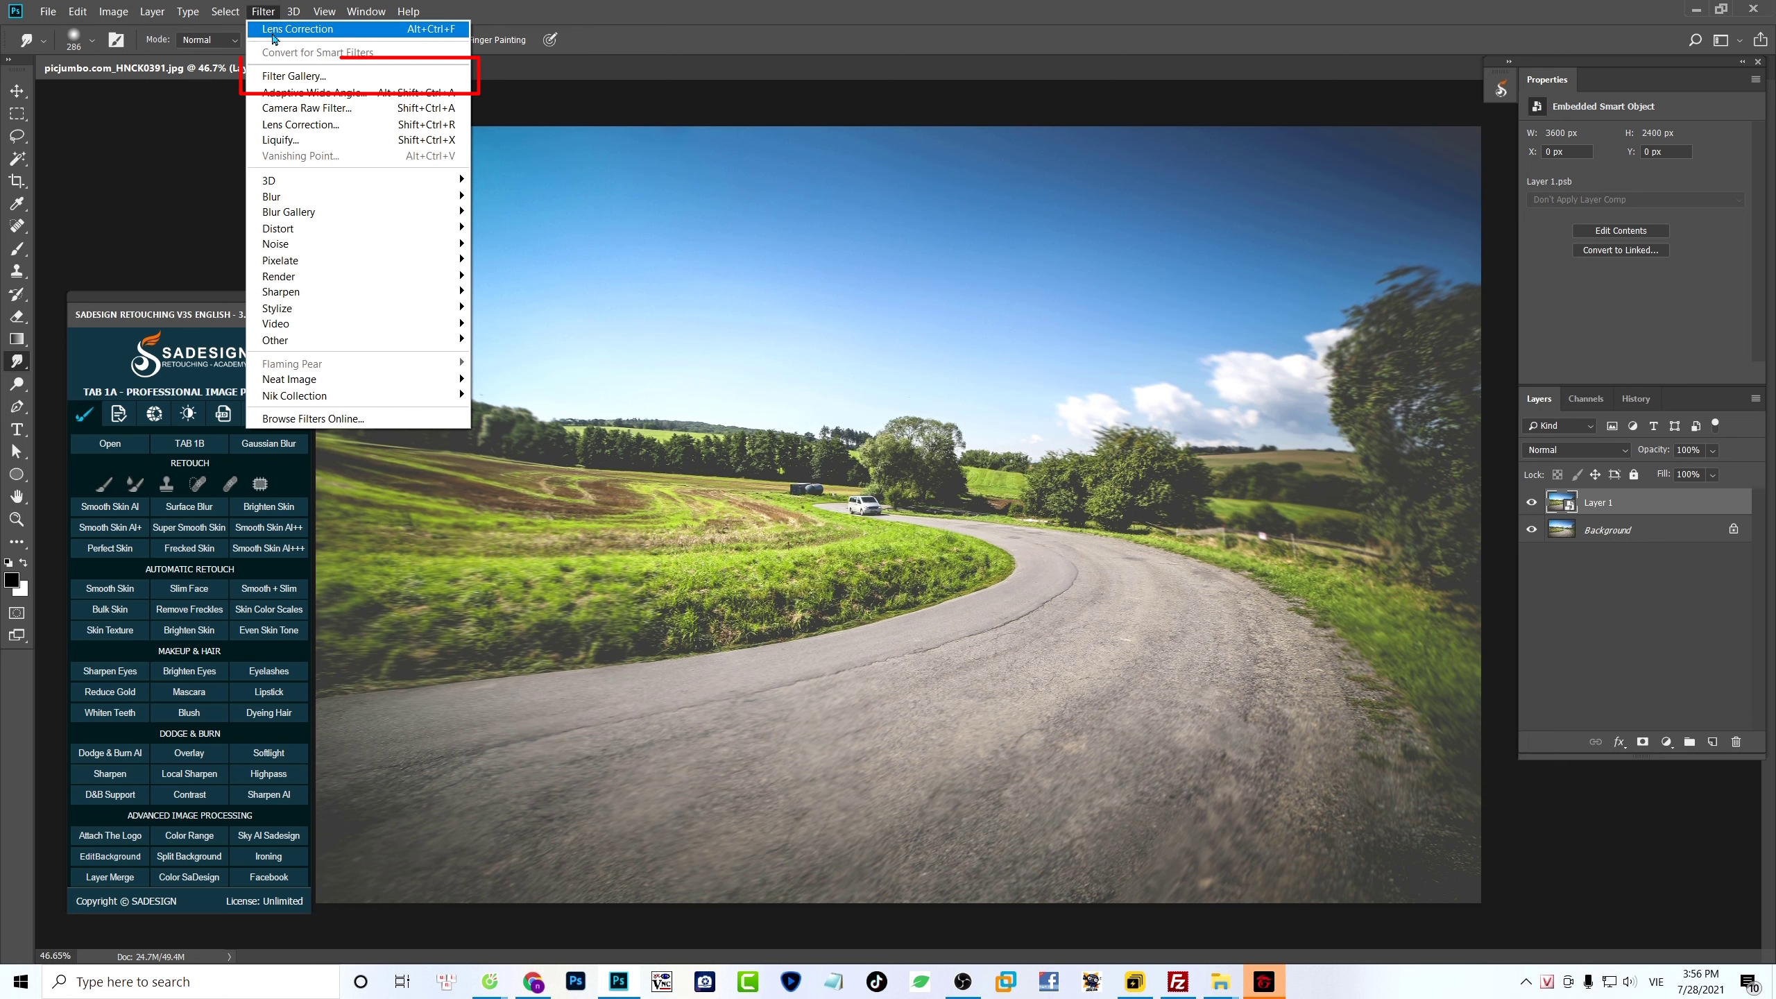
click(353, 77)
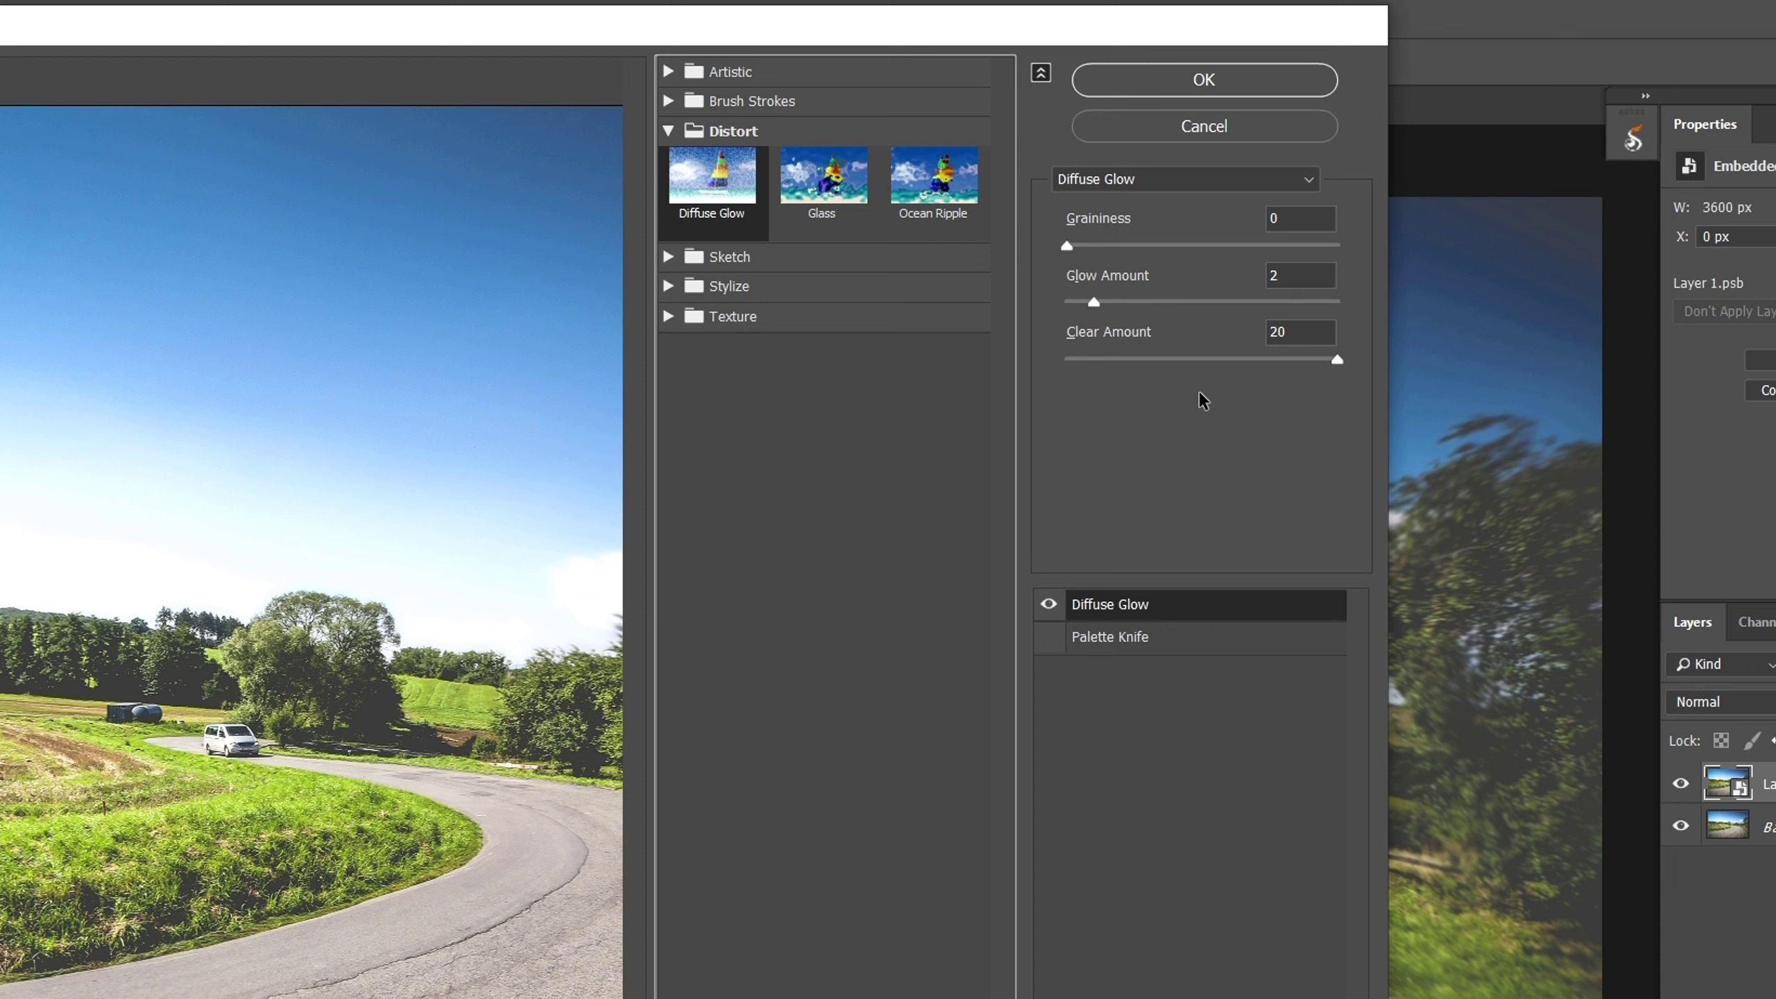
click(1204, 80)
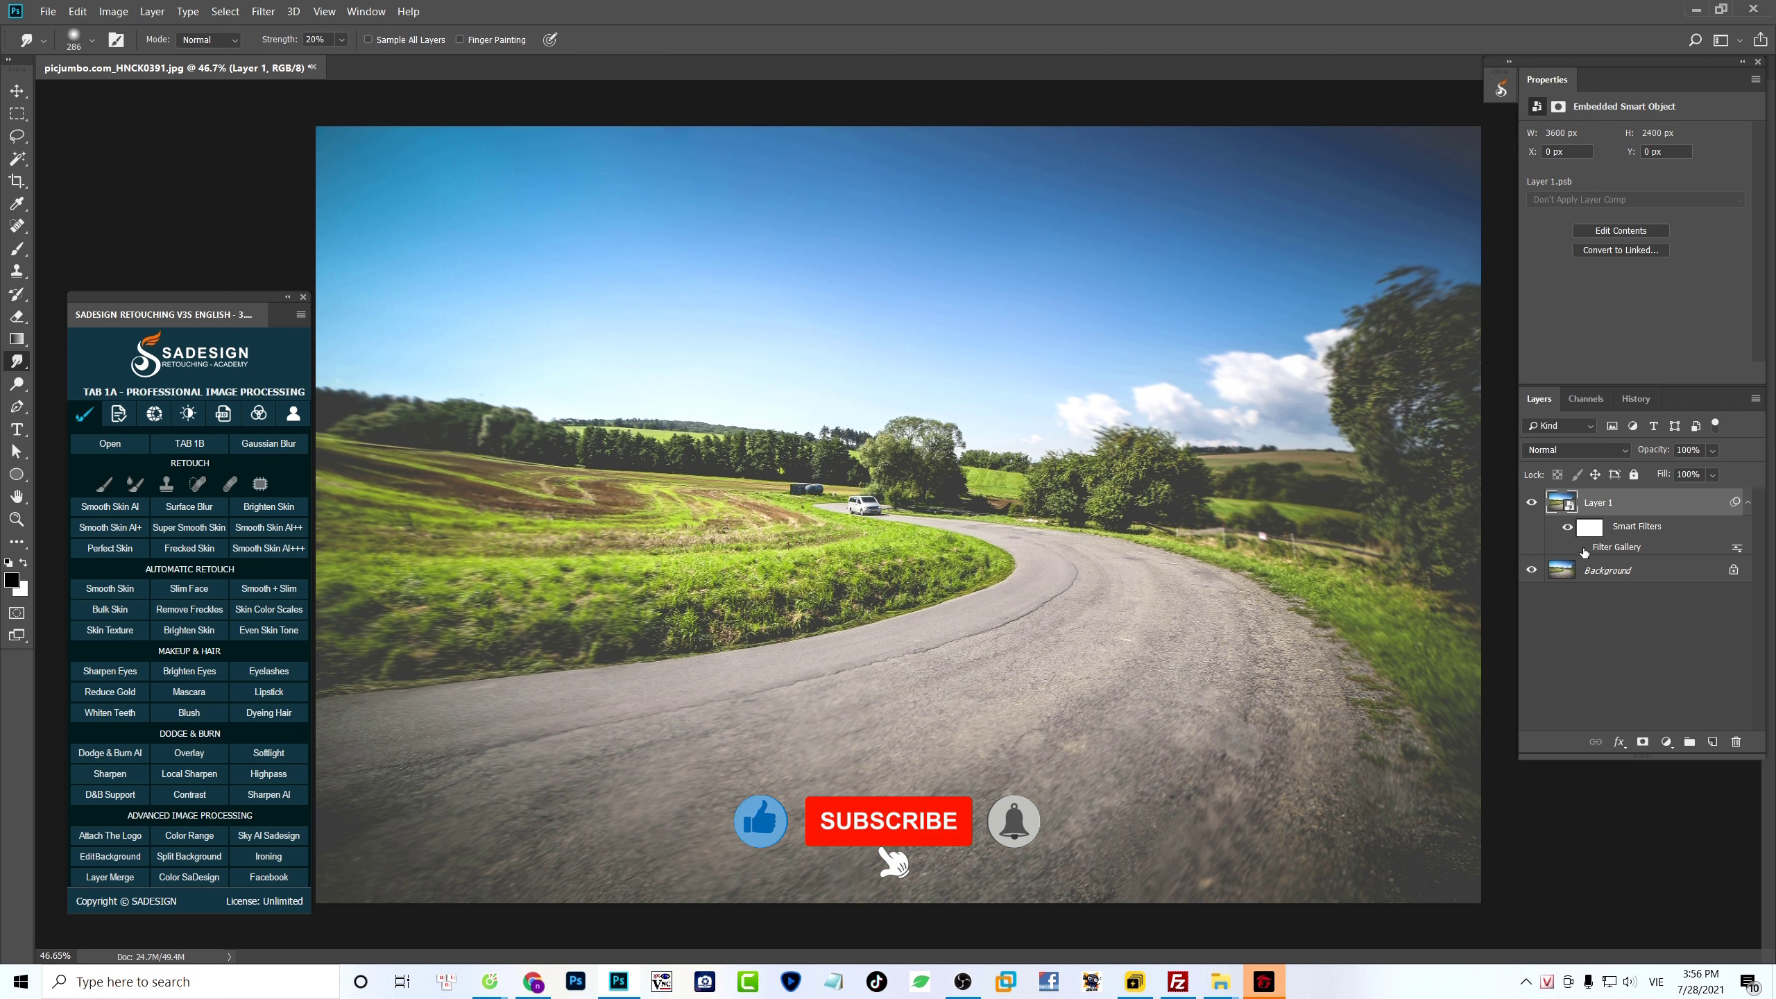
click(1581, 548)
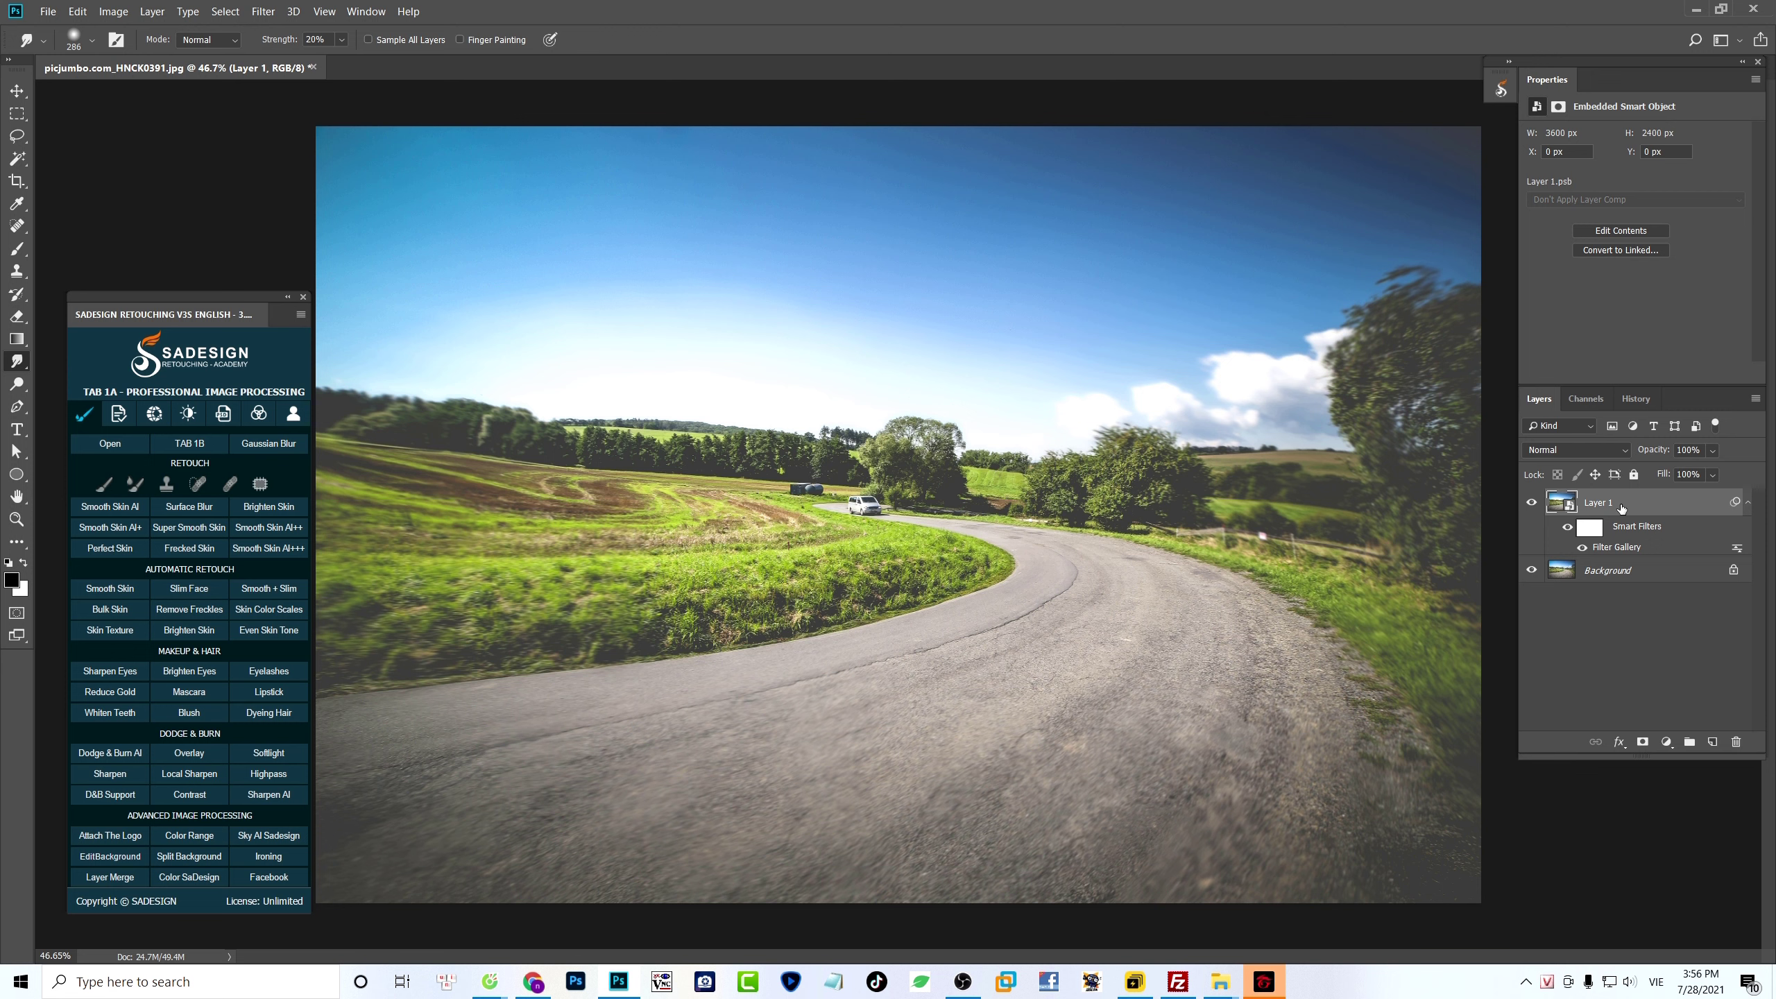
- Darken the photo's corners with a Lens Correction filter, setting the custom vignette amount to -100
click(263, 12)
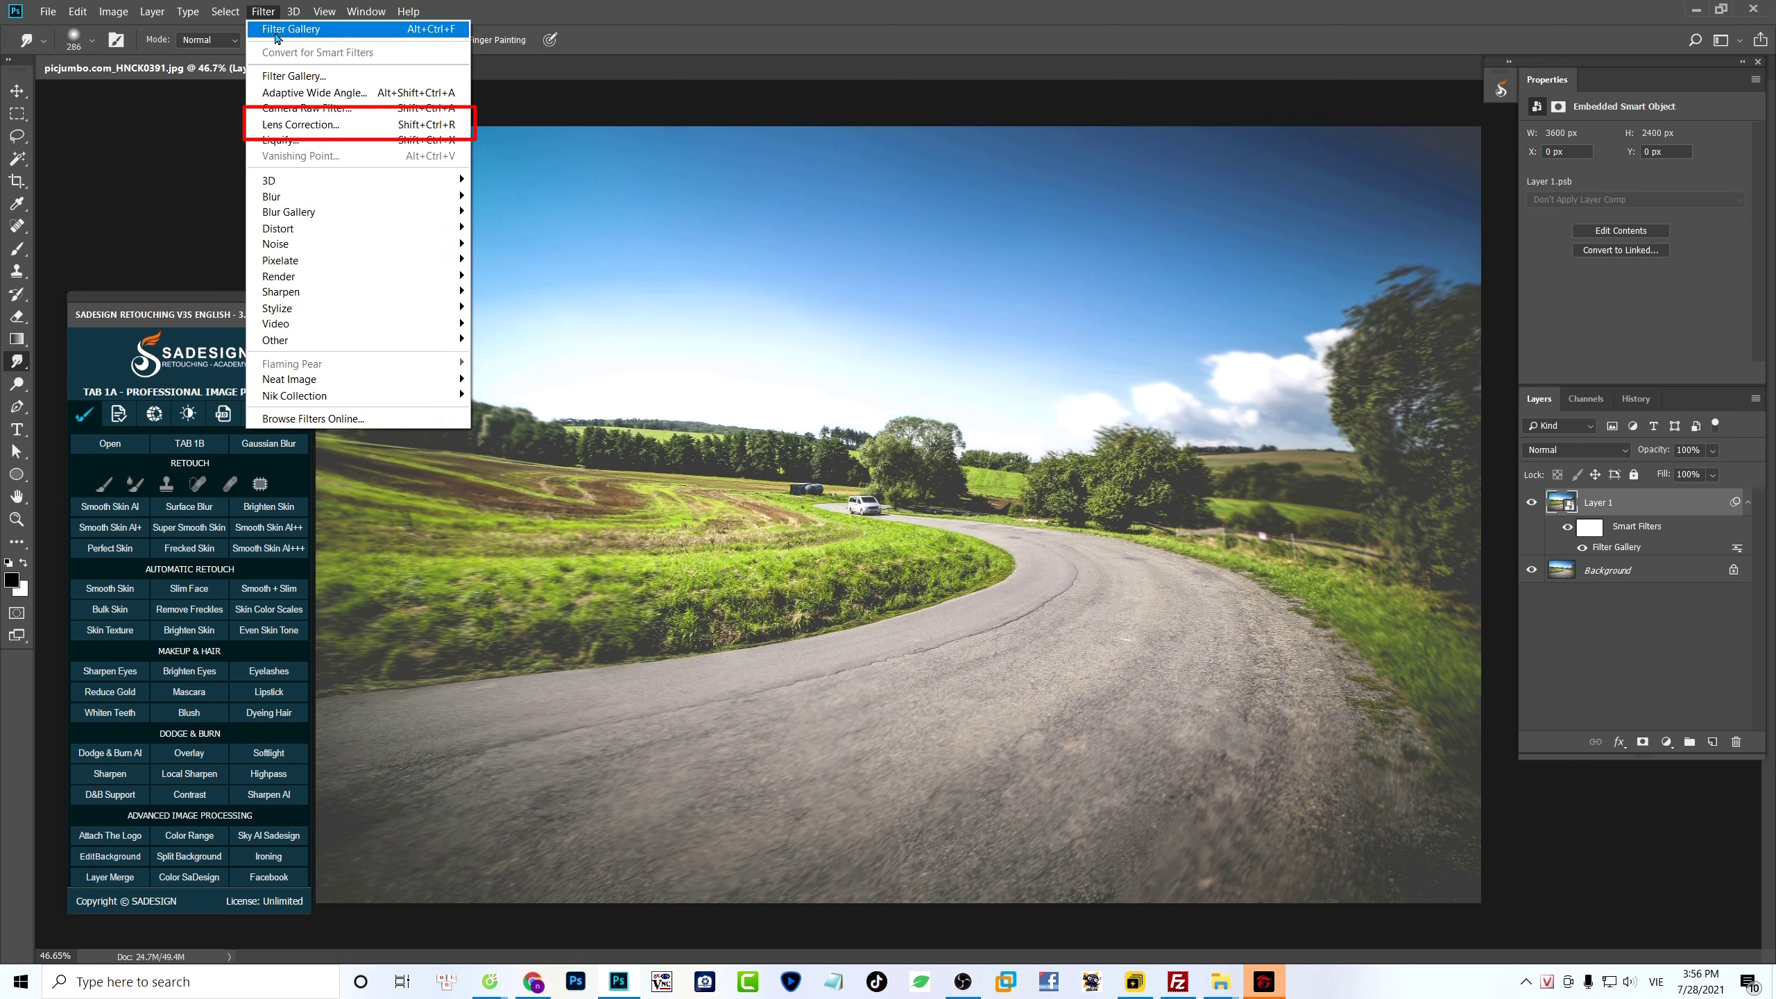
click(423, 127)
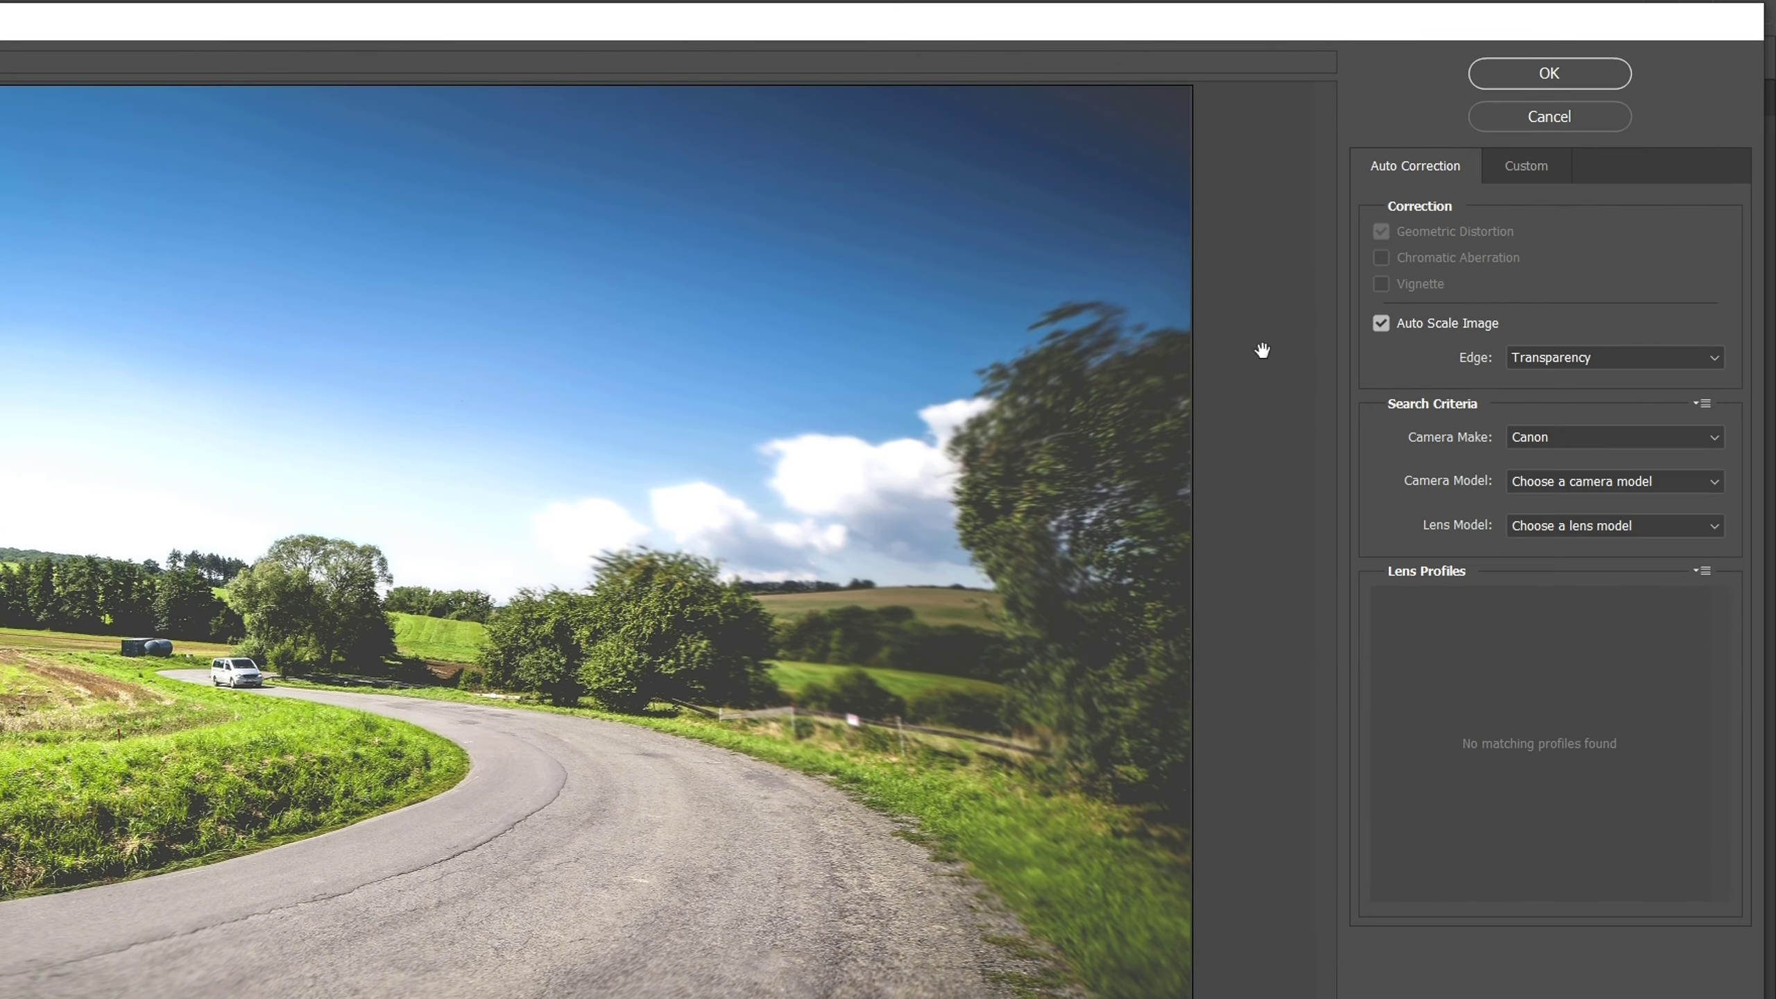
click(1517, 181)
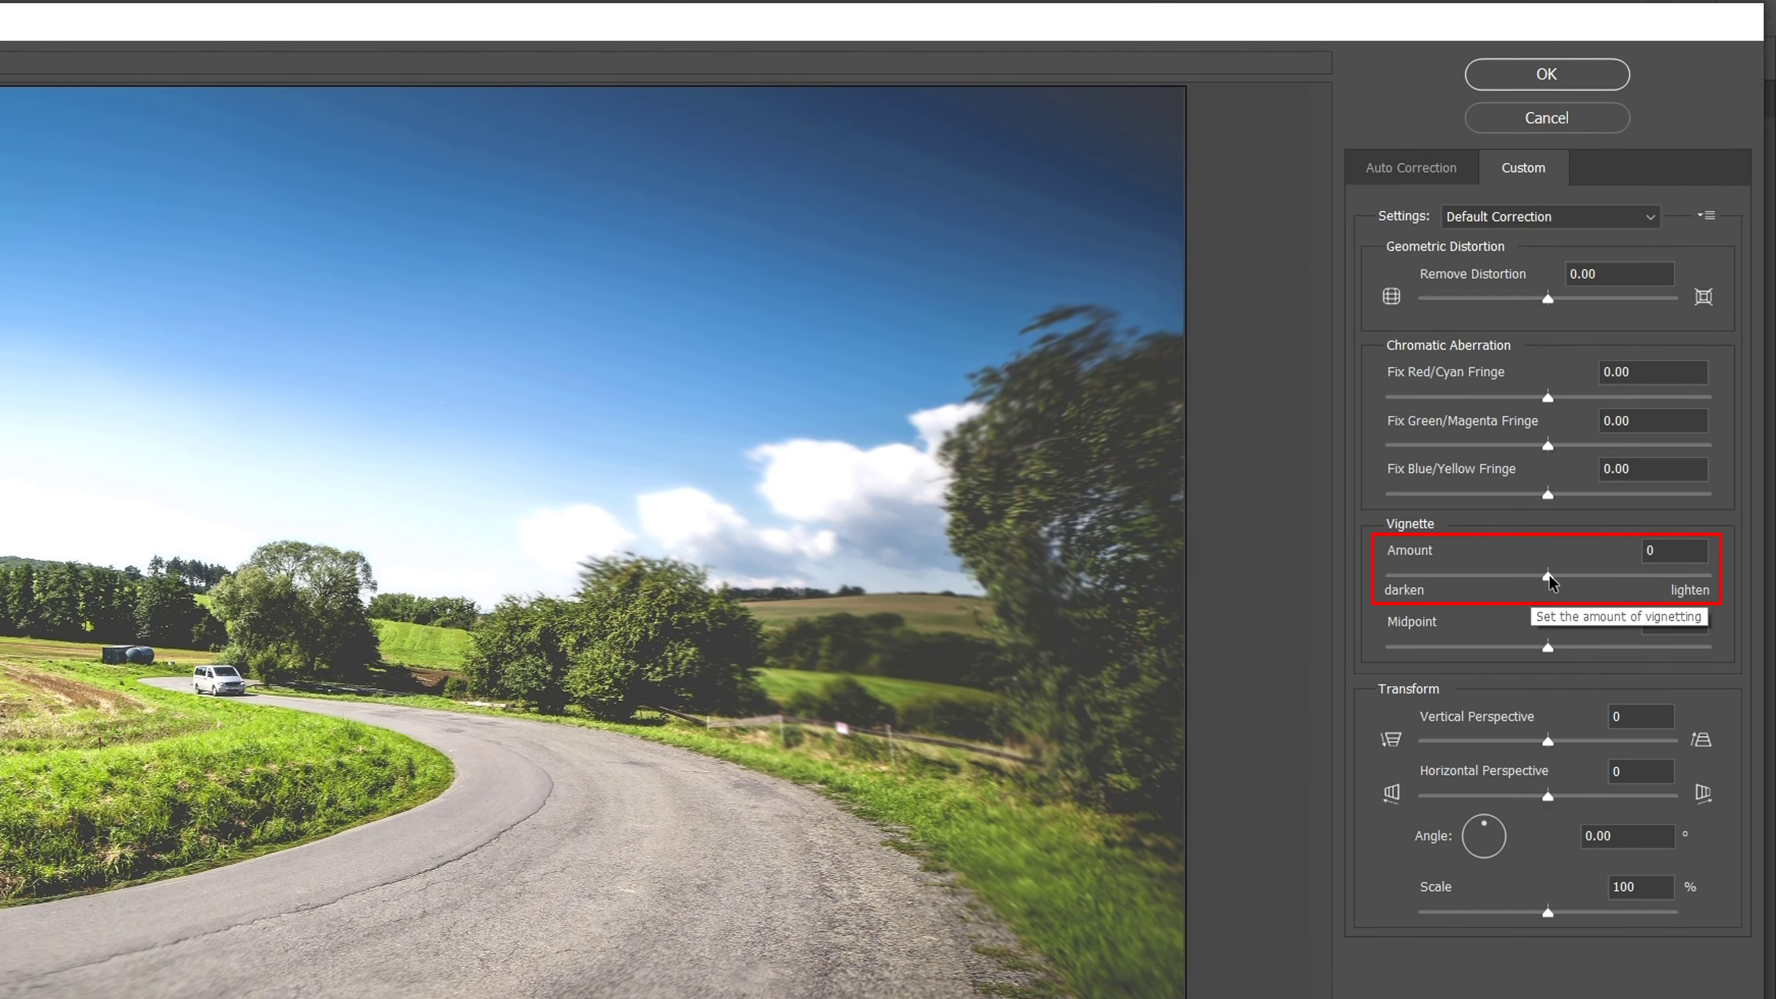
drag(1548, 574, 1381, 582)
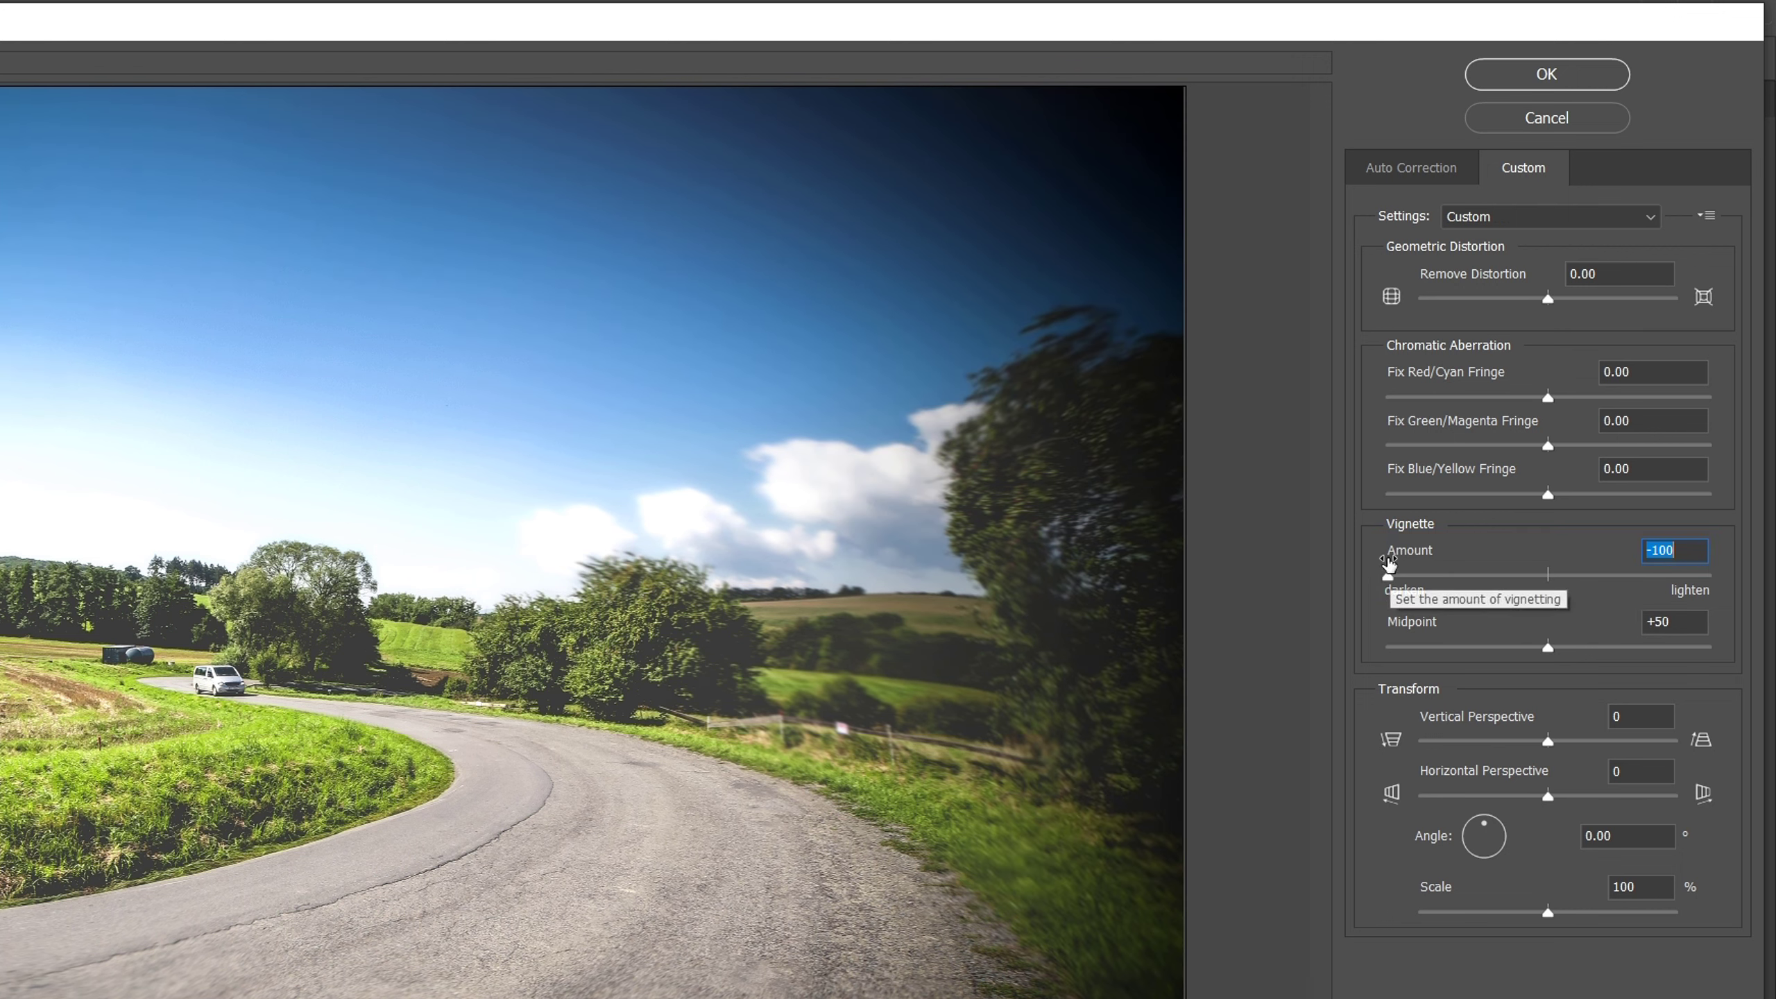
click(1546, 73)
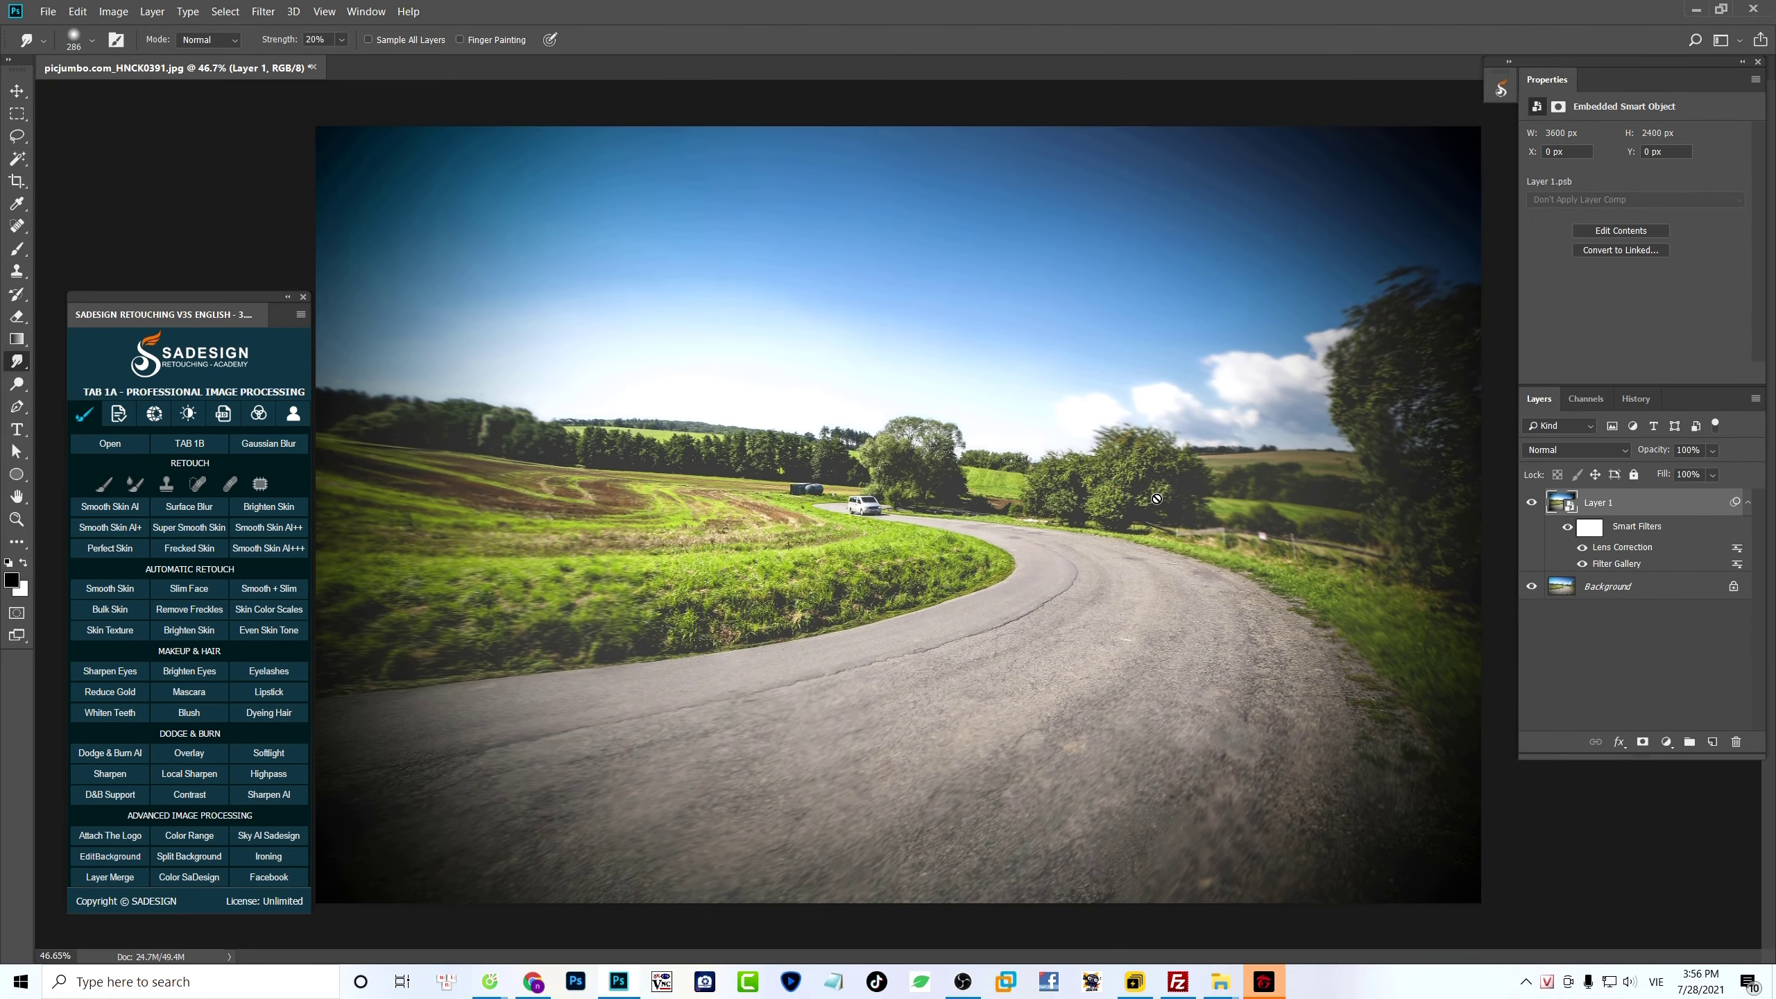
- Add a Black & White adjustment layer and tune tones directly on the image to Reds 54, Yellows 36 and Blues 31
click(1669, 741)
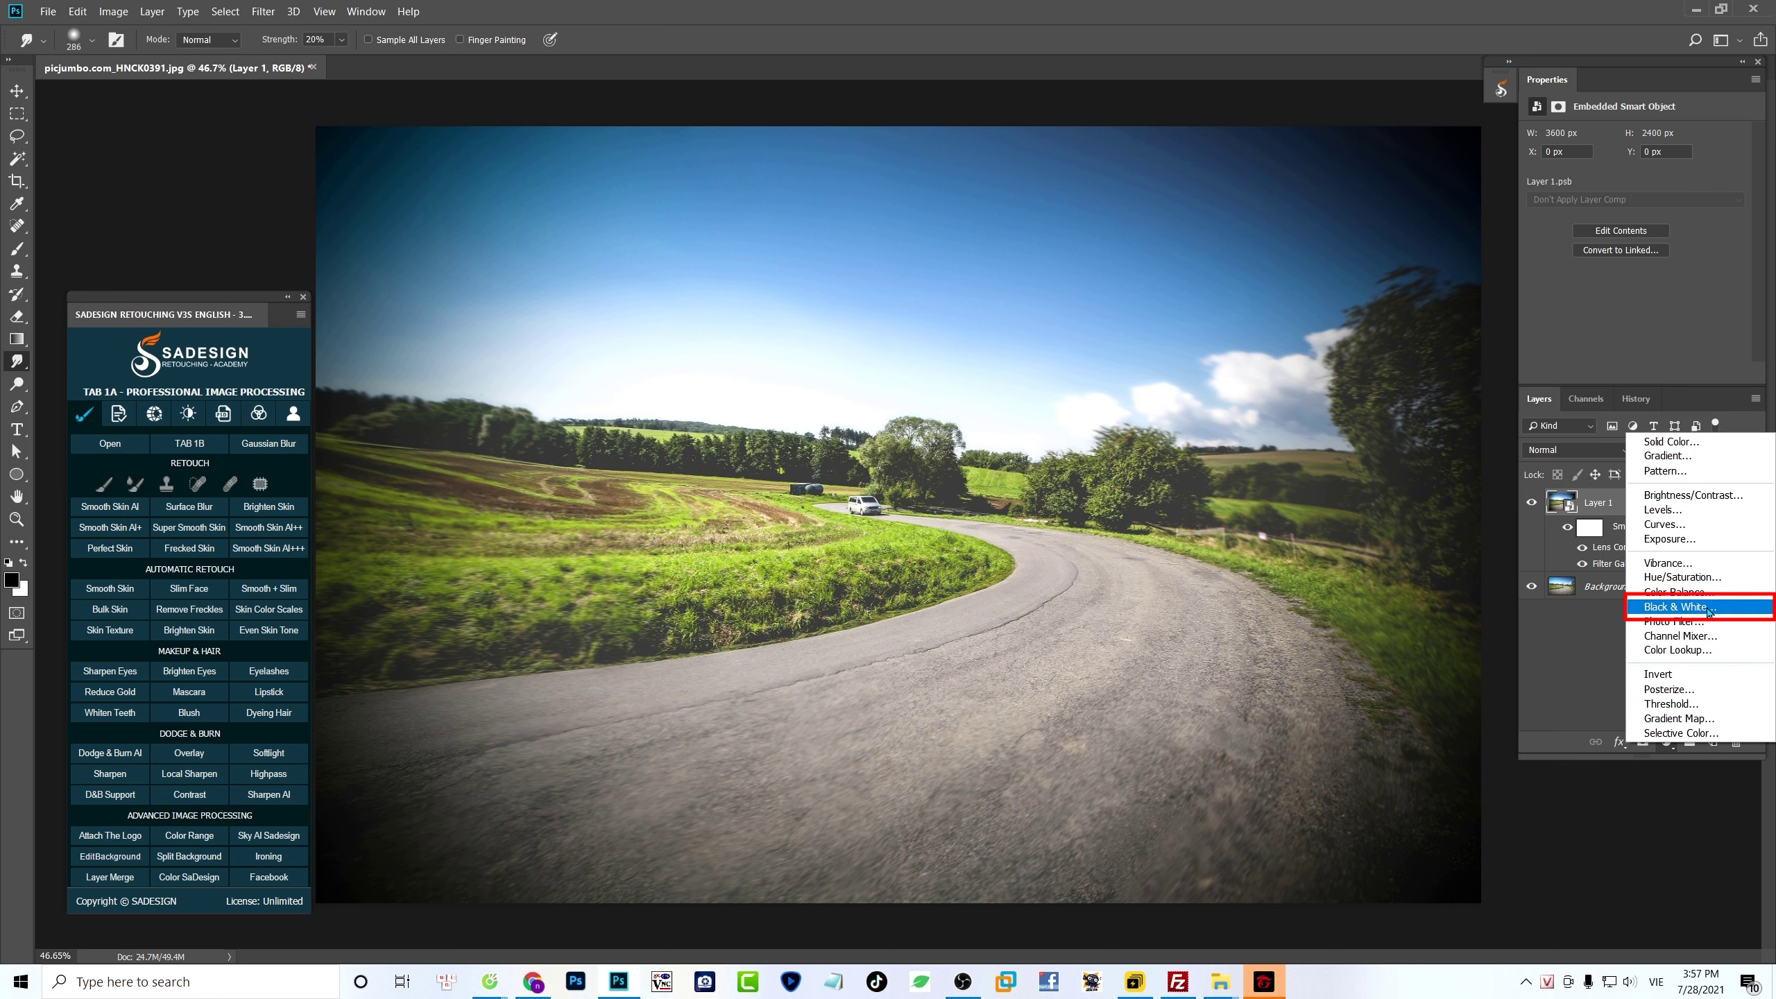
click(1729, 611)
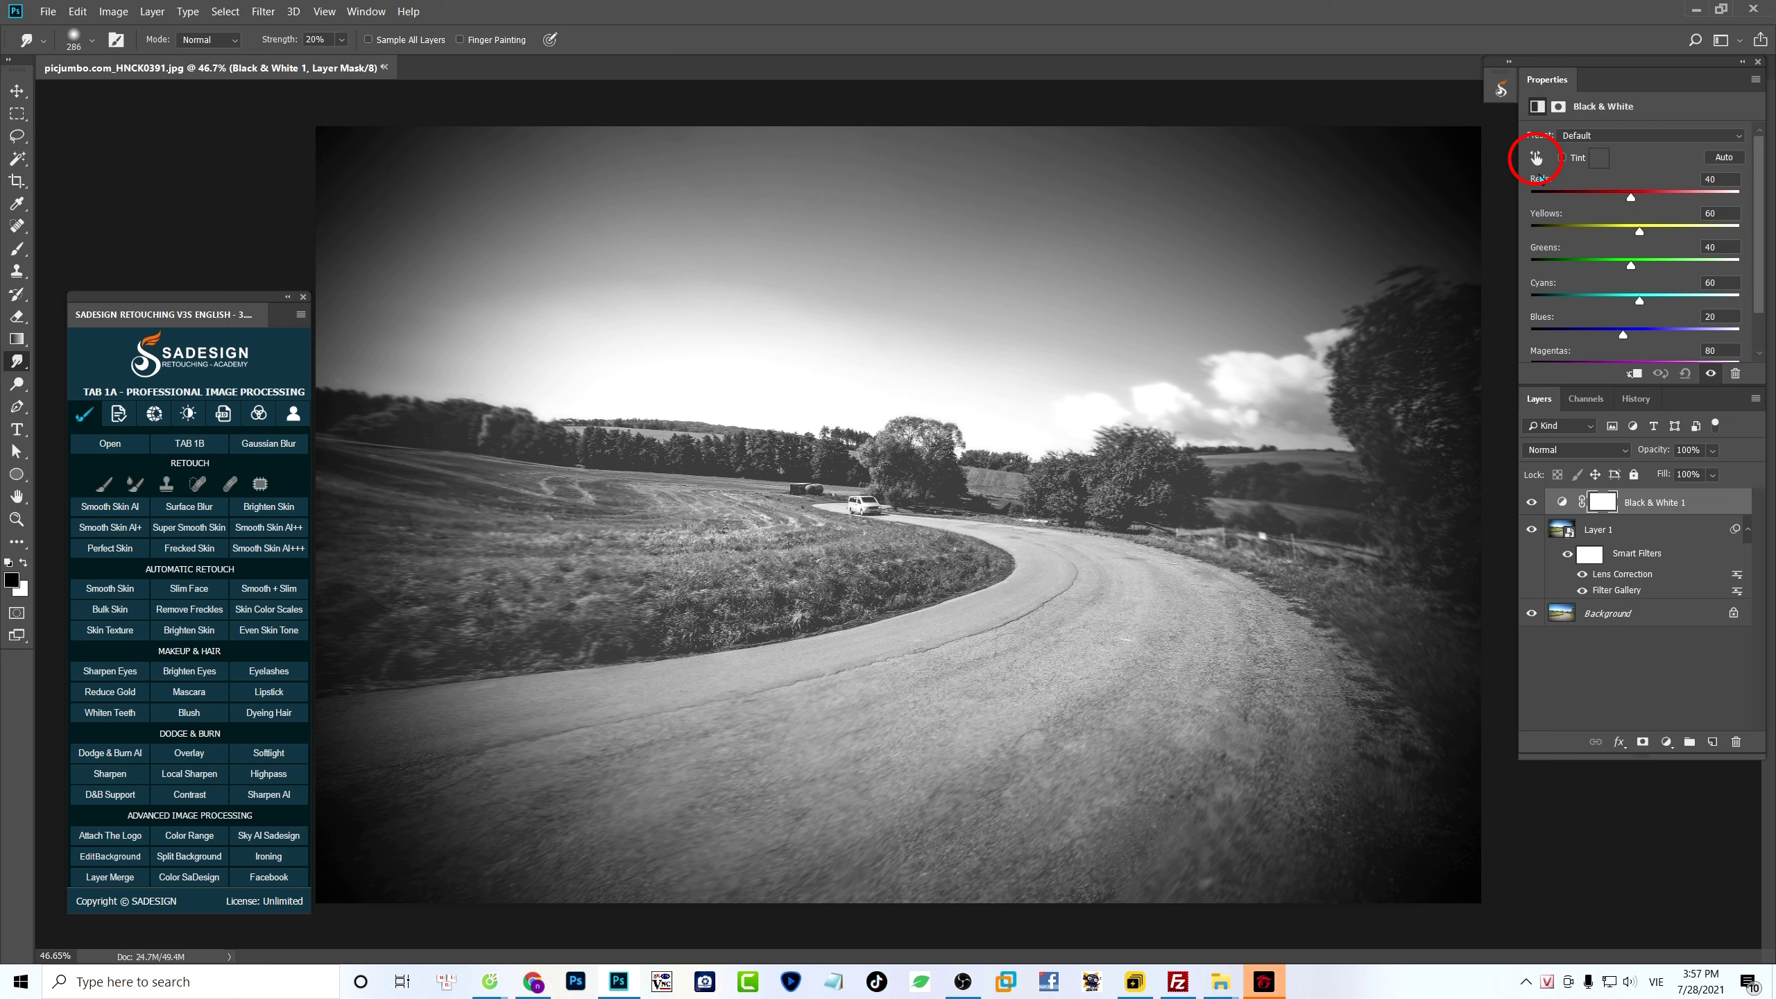
click(1537, 158)
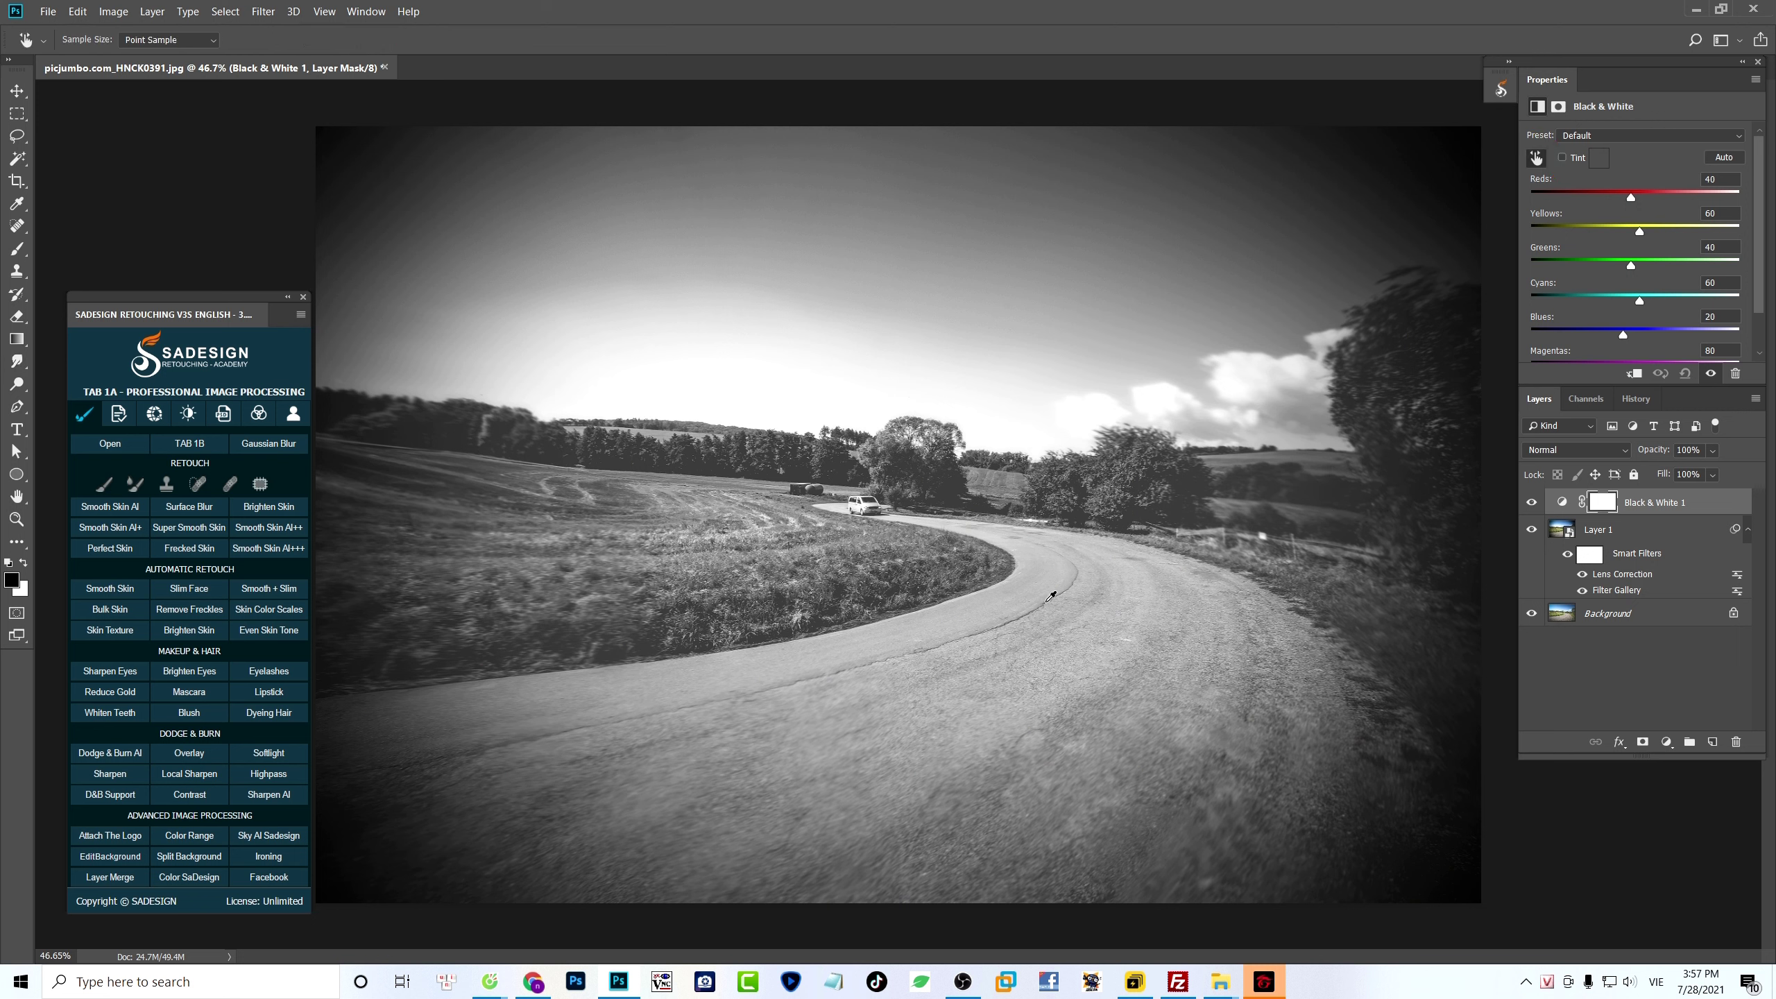
drag(1050, 595, 1003, 611)
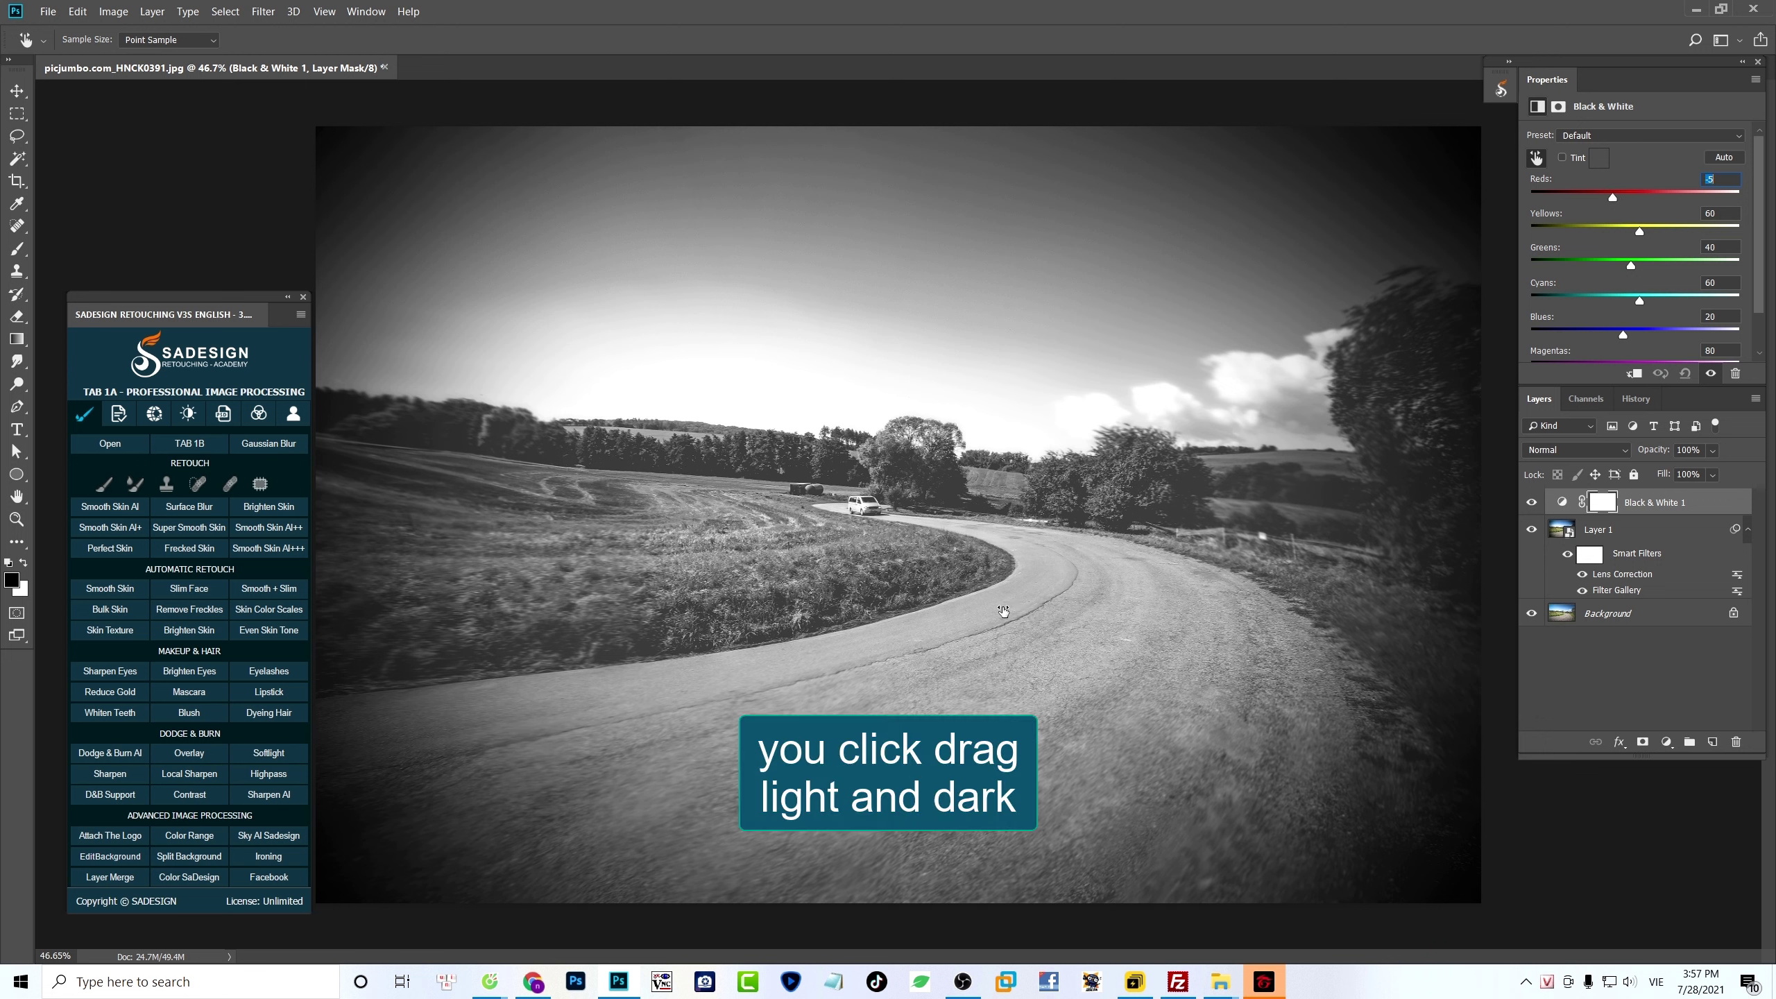
mouse_move(795, 360)
mouse_down()
mouse_move(757, 377)
mouse_move(775, 370)
mouse_up()
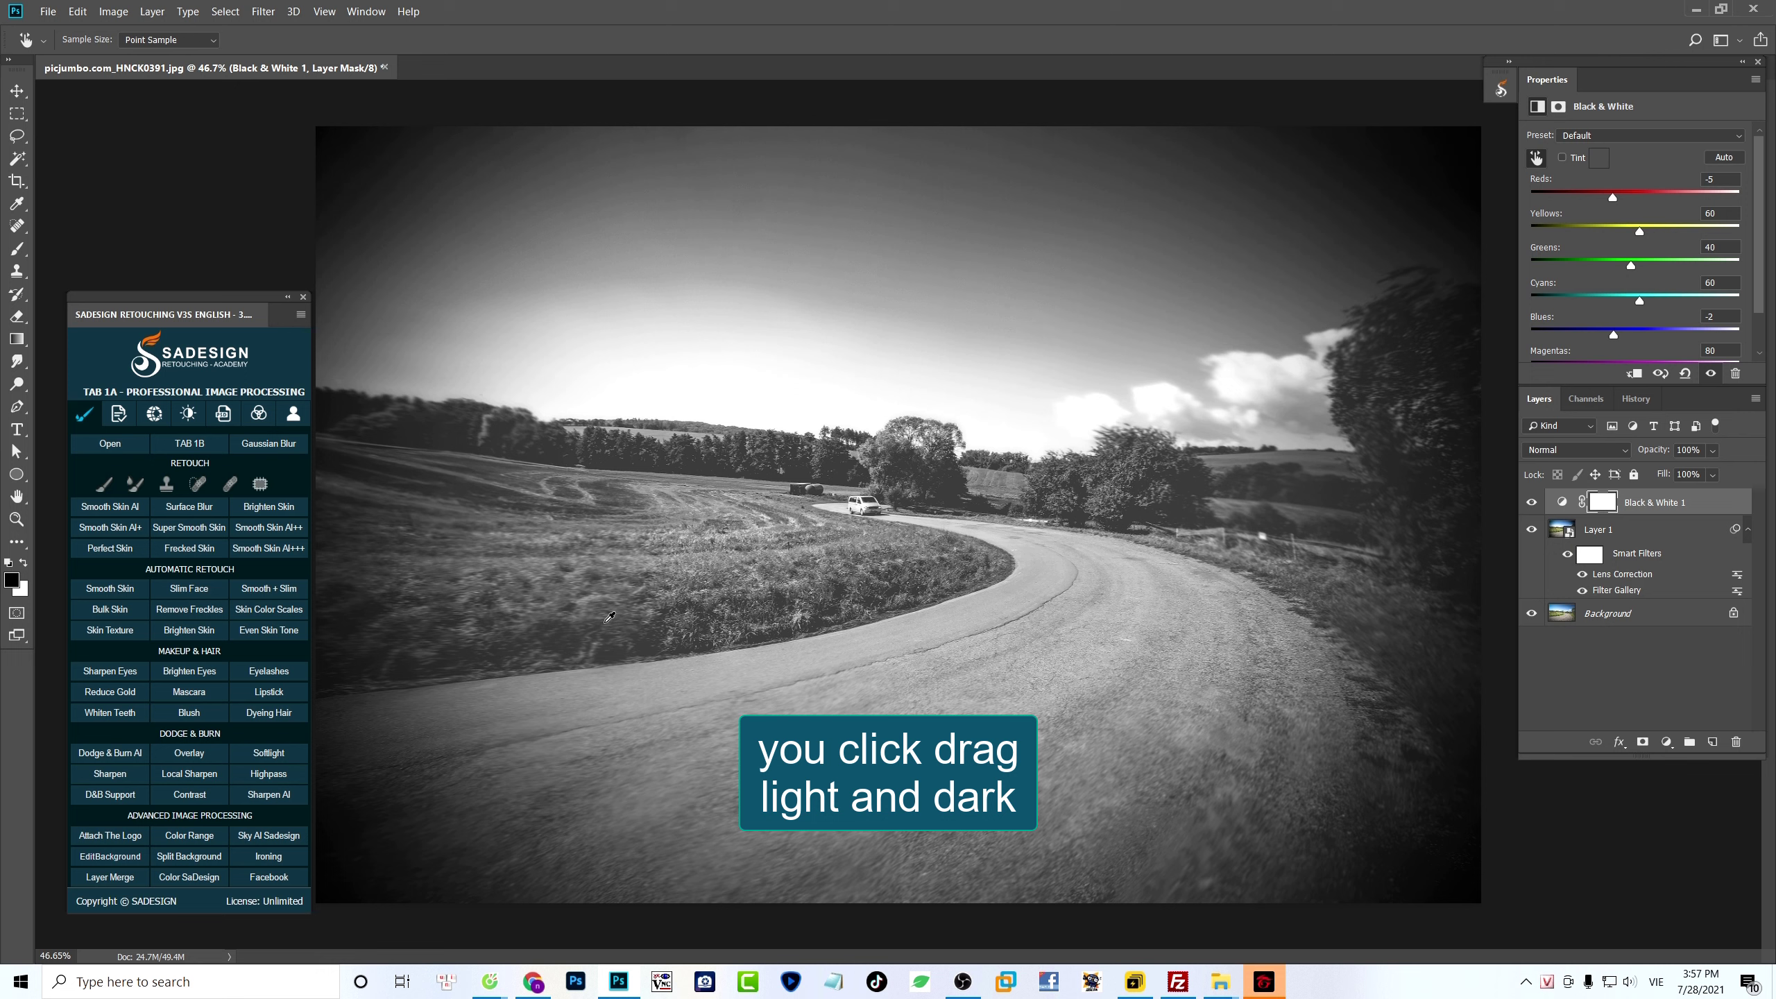
drag(609, 616, 573, 639)
drag(868, 508, 895, 509)
drag(1244, 370, 1266, 382)
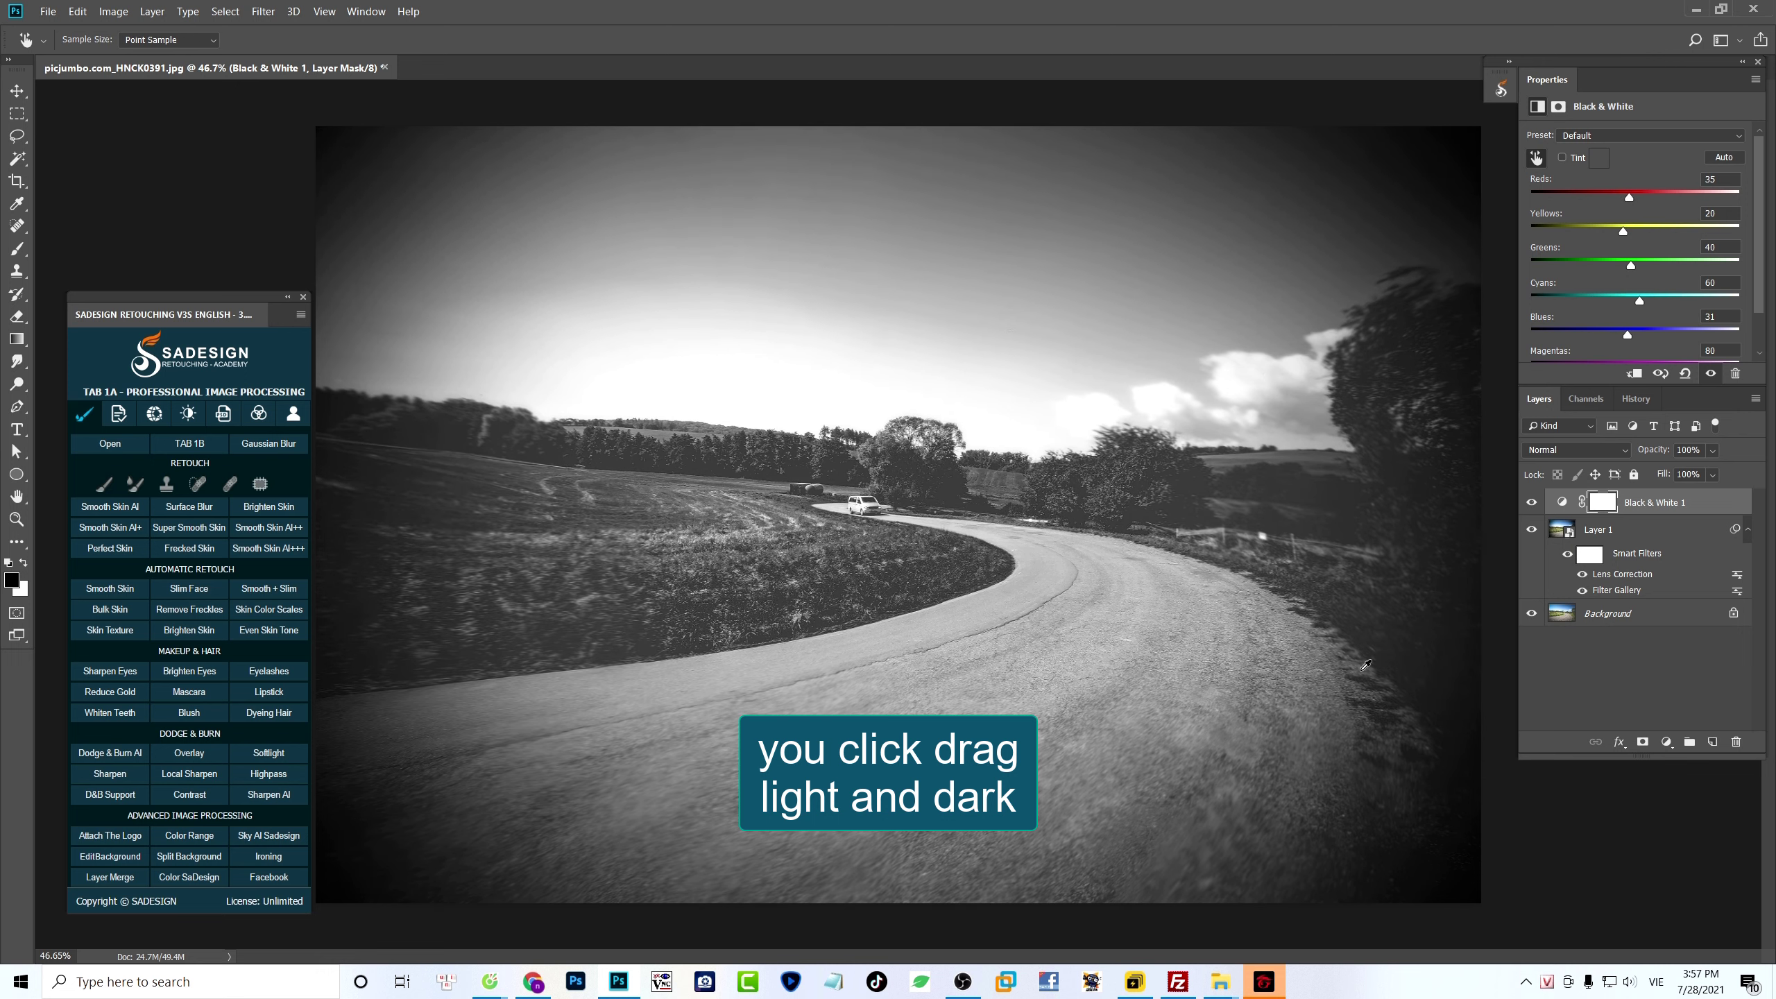
drag(1039, 555, 1087, 553)
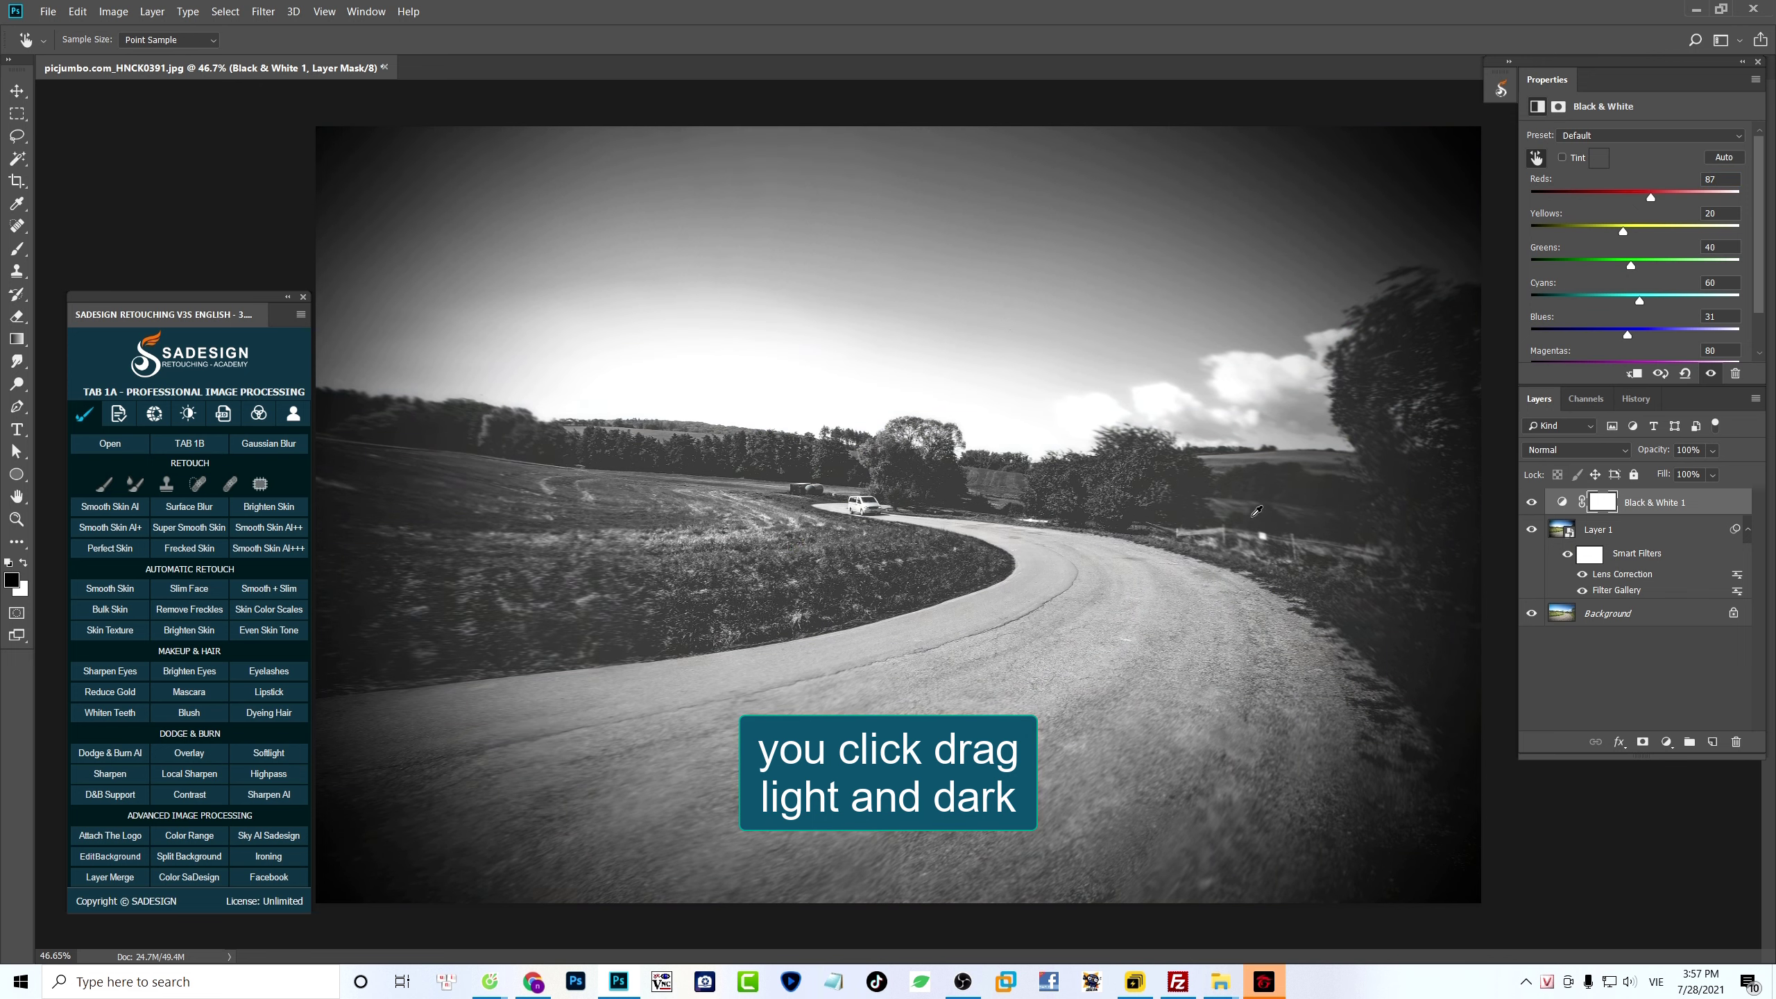
drag(732, 566, 749, 566)
drag(421, 477, 386, 476)
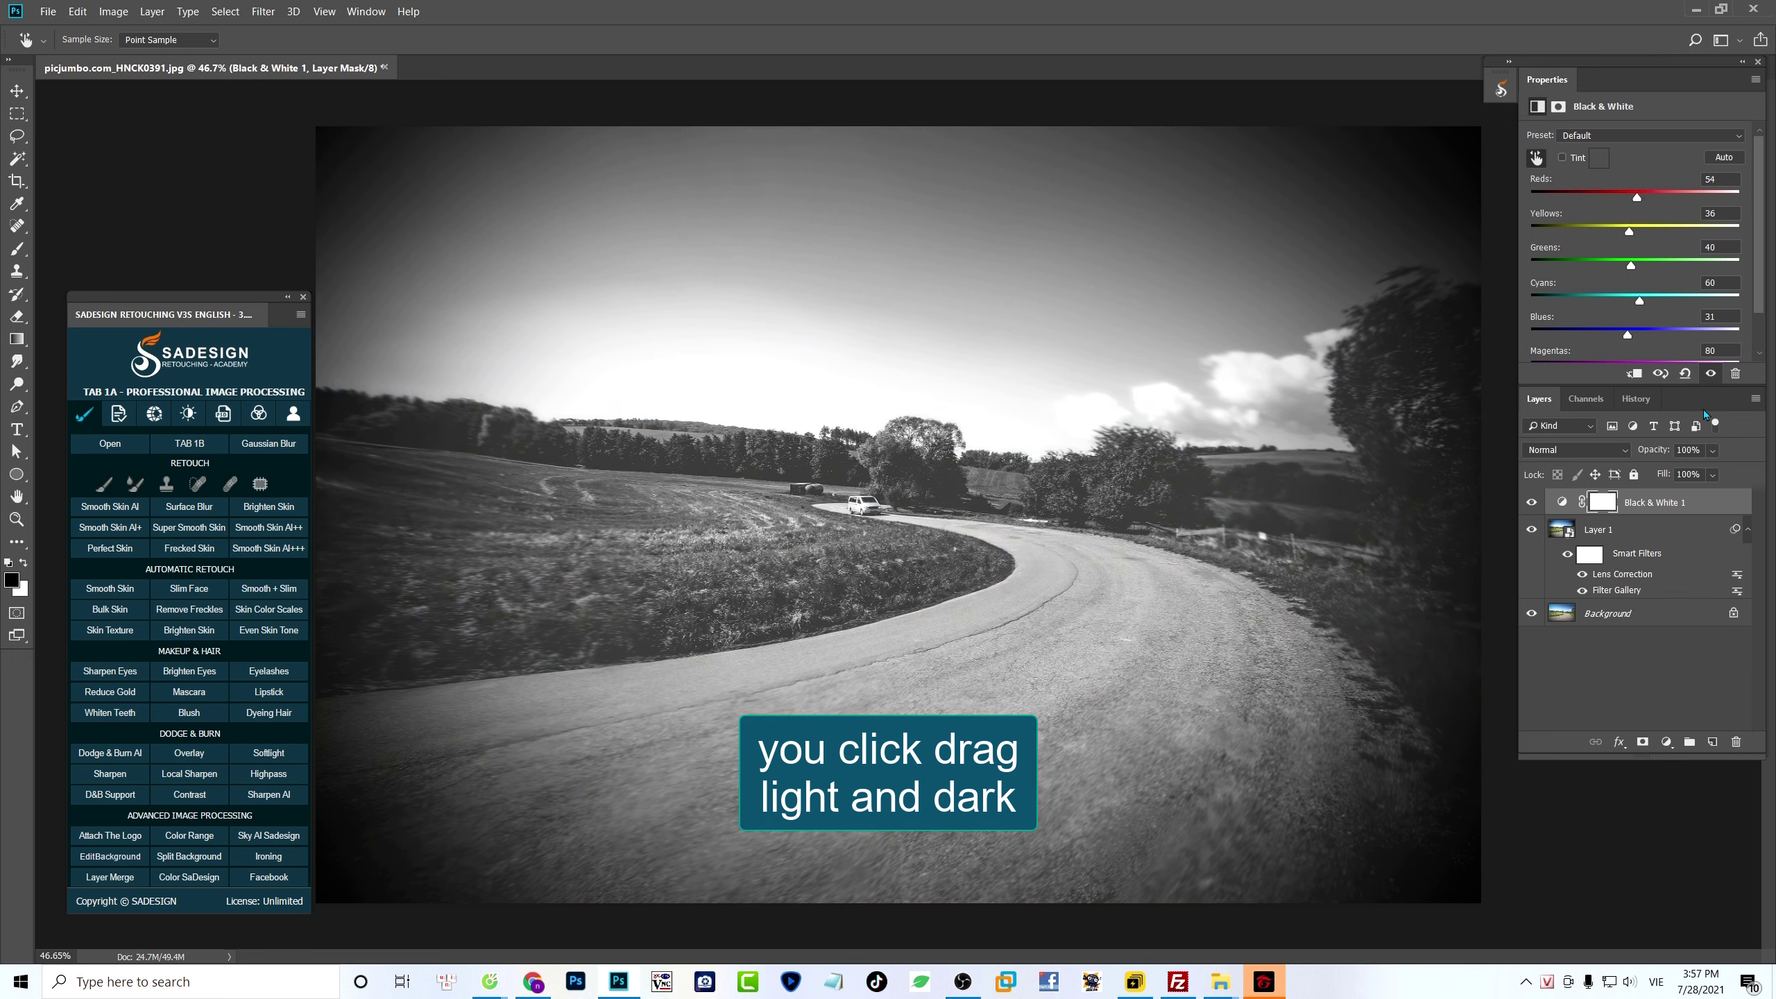
- Compare the photo with and without the Black & White adjustment, leaving the adjustment shown
click(1711, 373)
click(1711, 373)
click(1711, 373)
click(1711, 373)
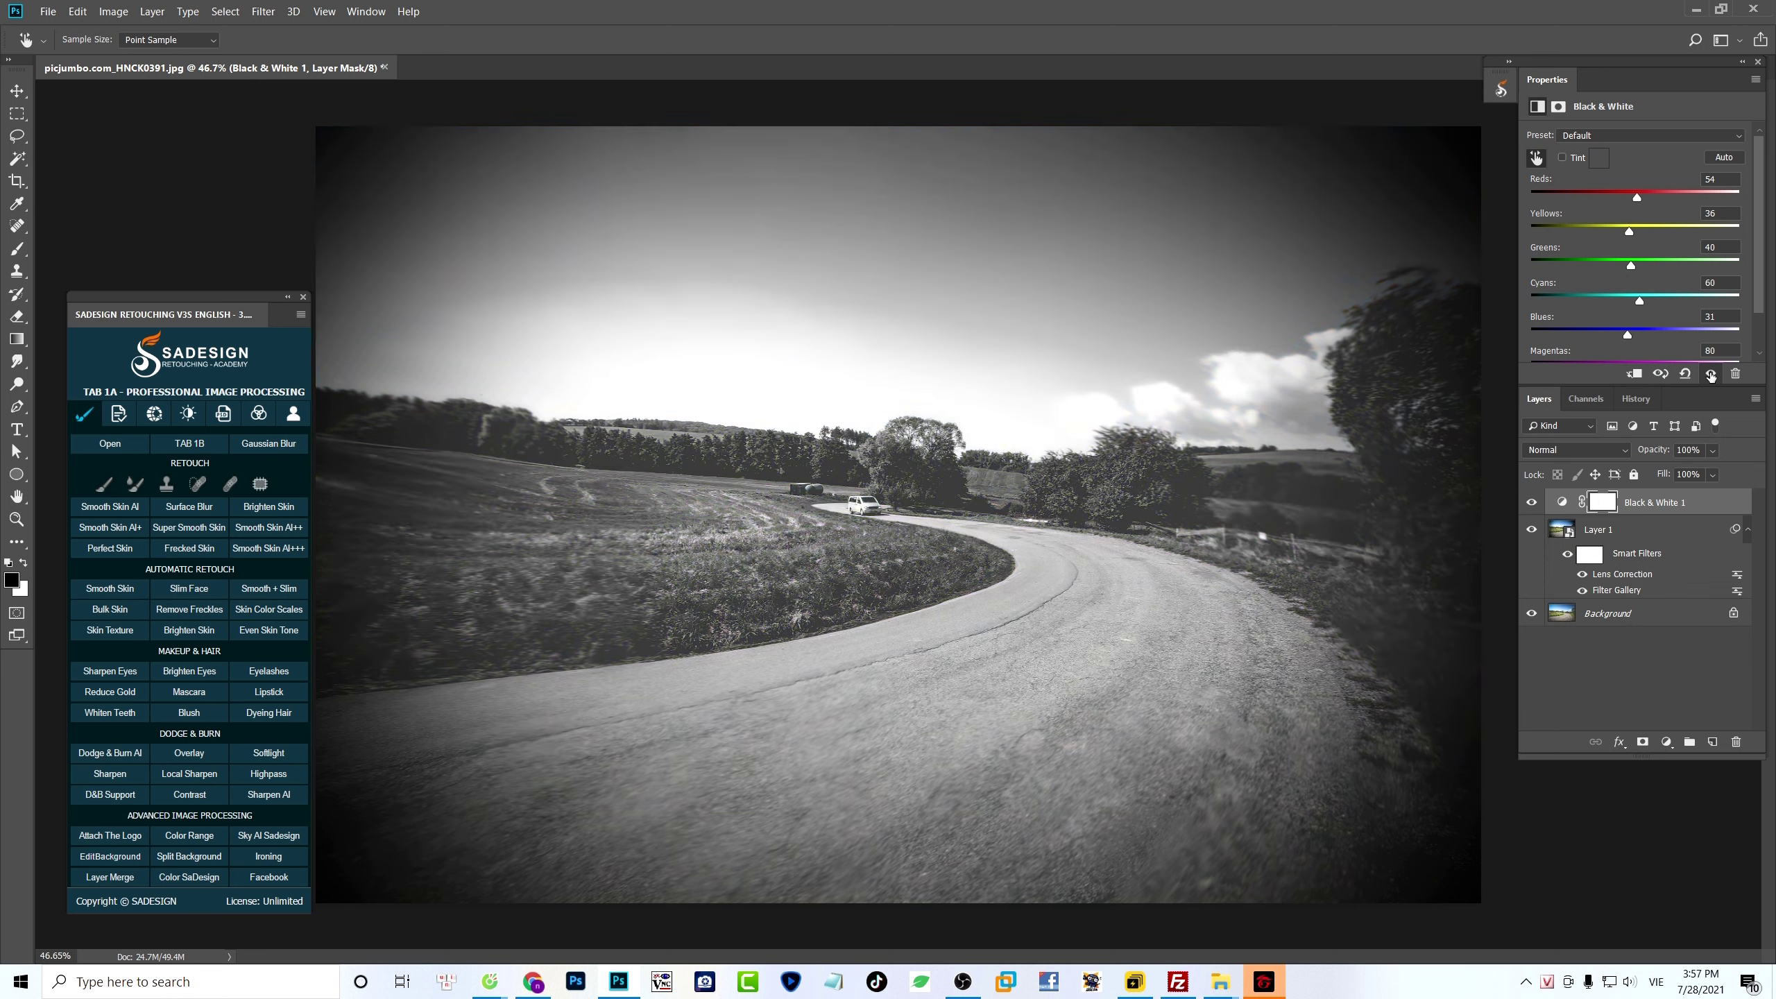
- Add a Levels adjustment layer with midtones at 0.87 and compare the image with and without it
click(1667, 741)
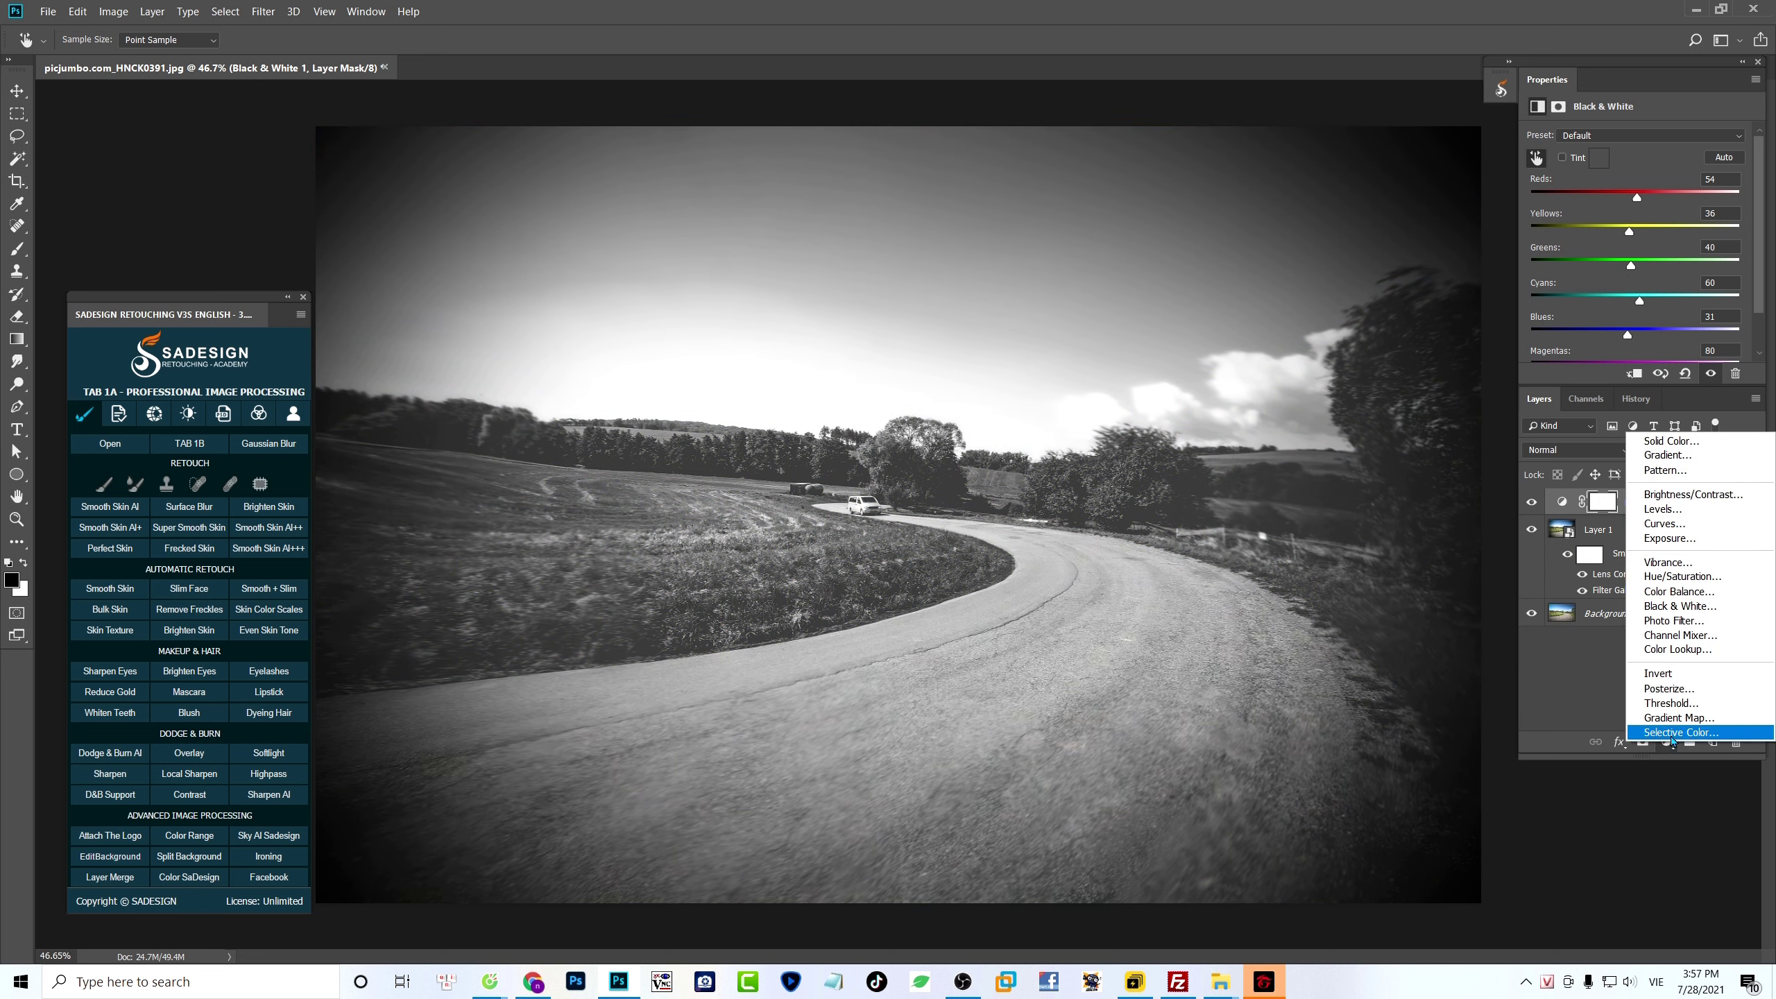
click(1724, 515)
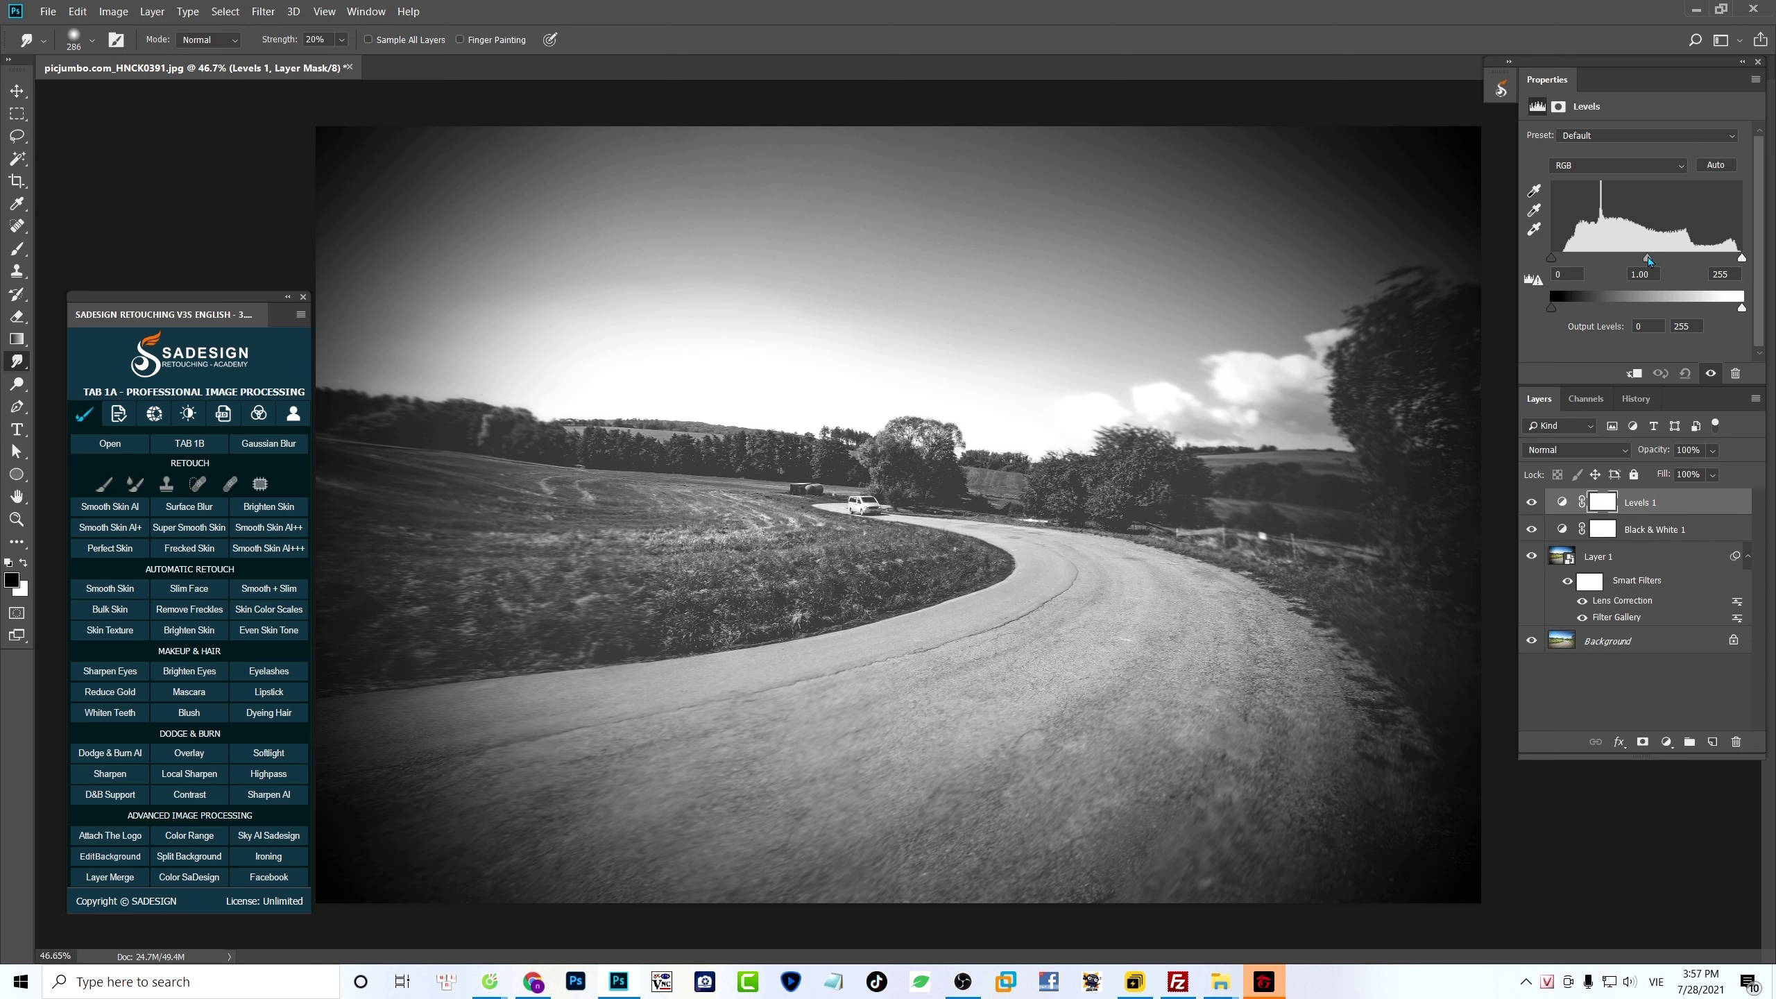
drag(1650, 259, 1653, 261)
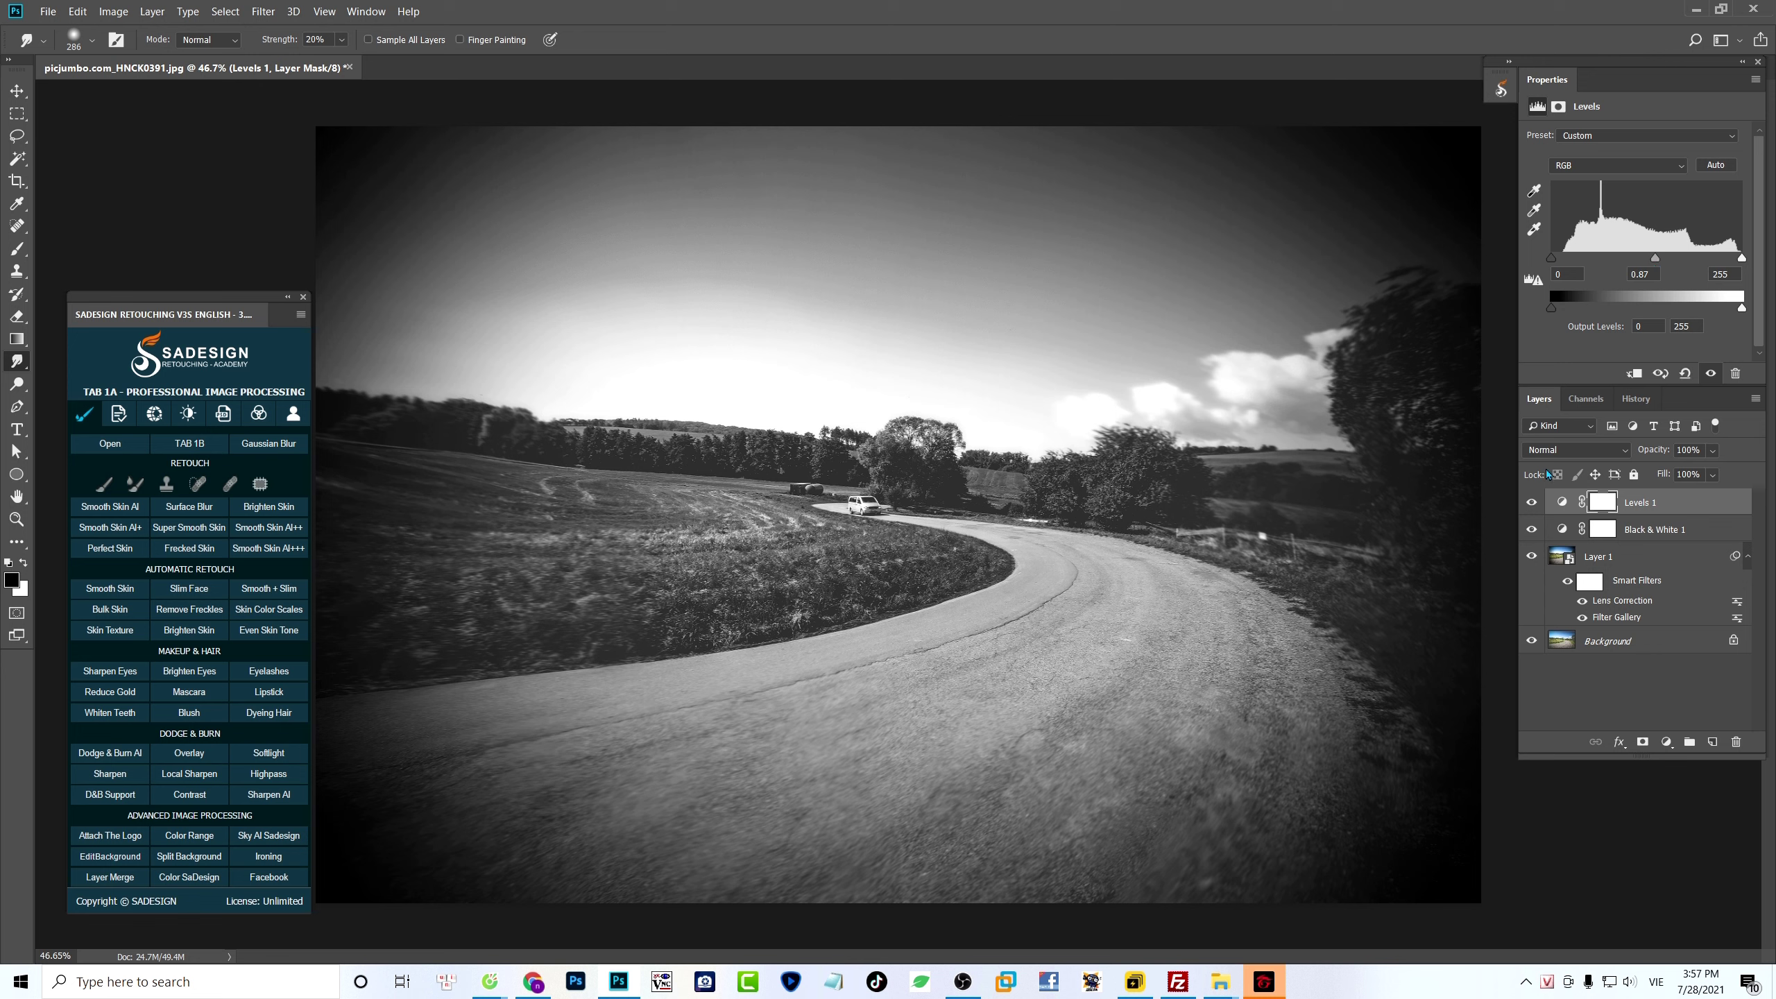
click(1532, 502)
click(1532, 502)
click(1532, 502)
click(1532, 502)
- Create a new layer above the Levels adjustment, fill it with white and set its blend mode to Multiply
click(1713, 743)
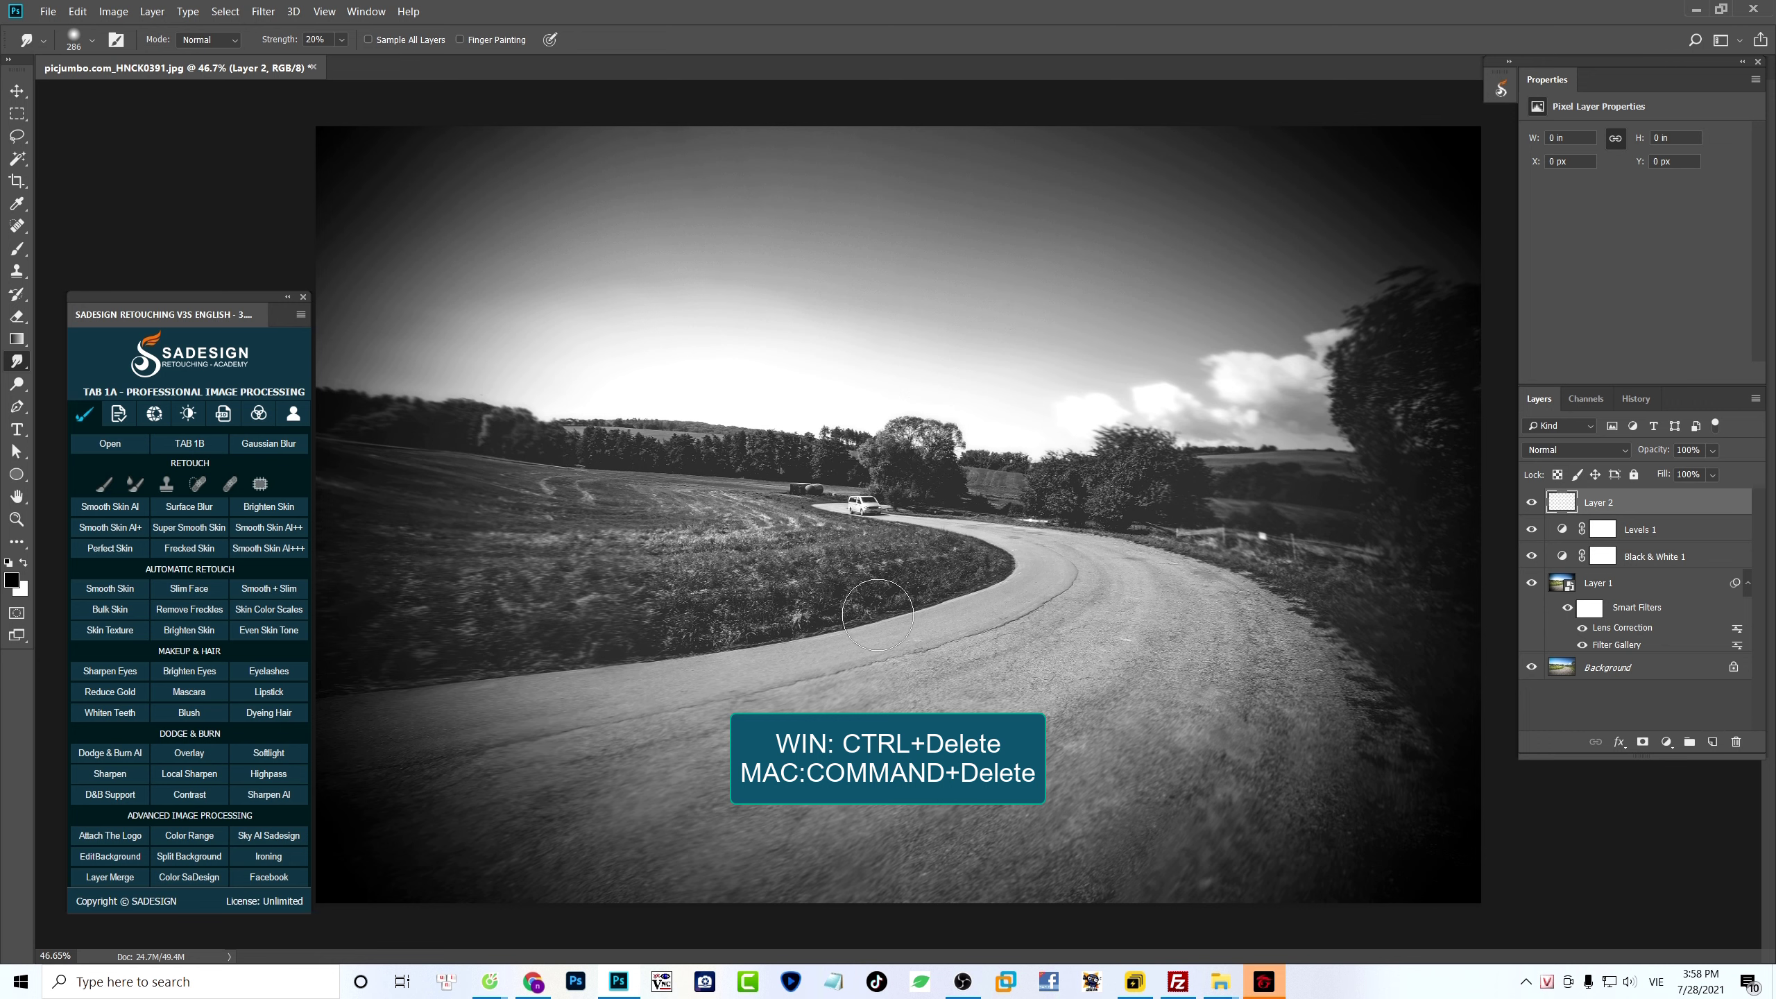
key(ctrl+Delete)
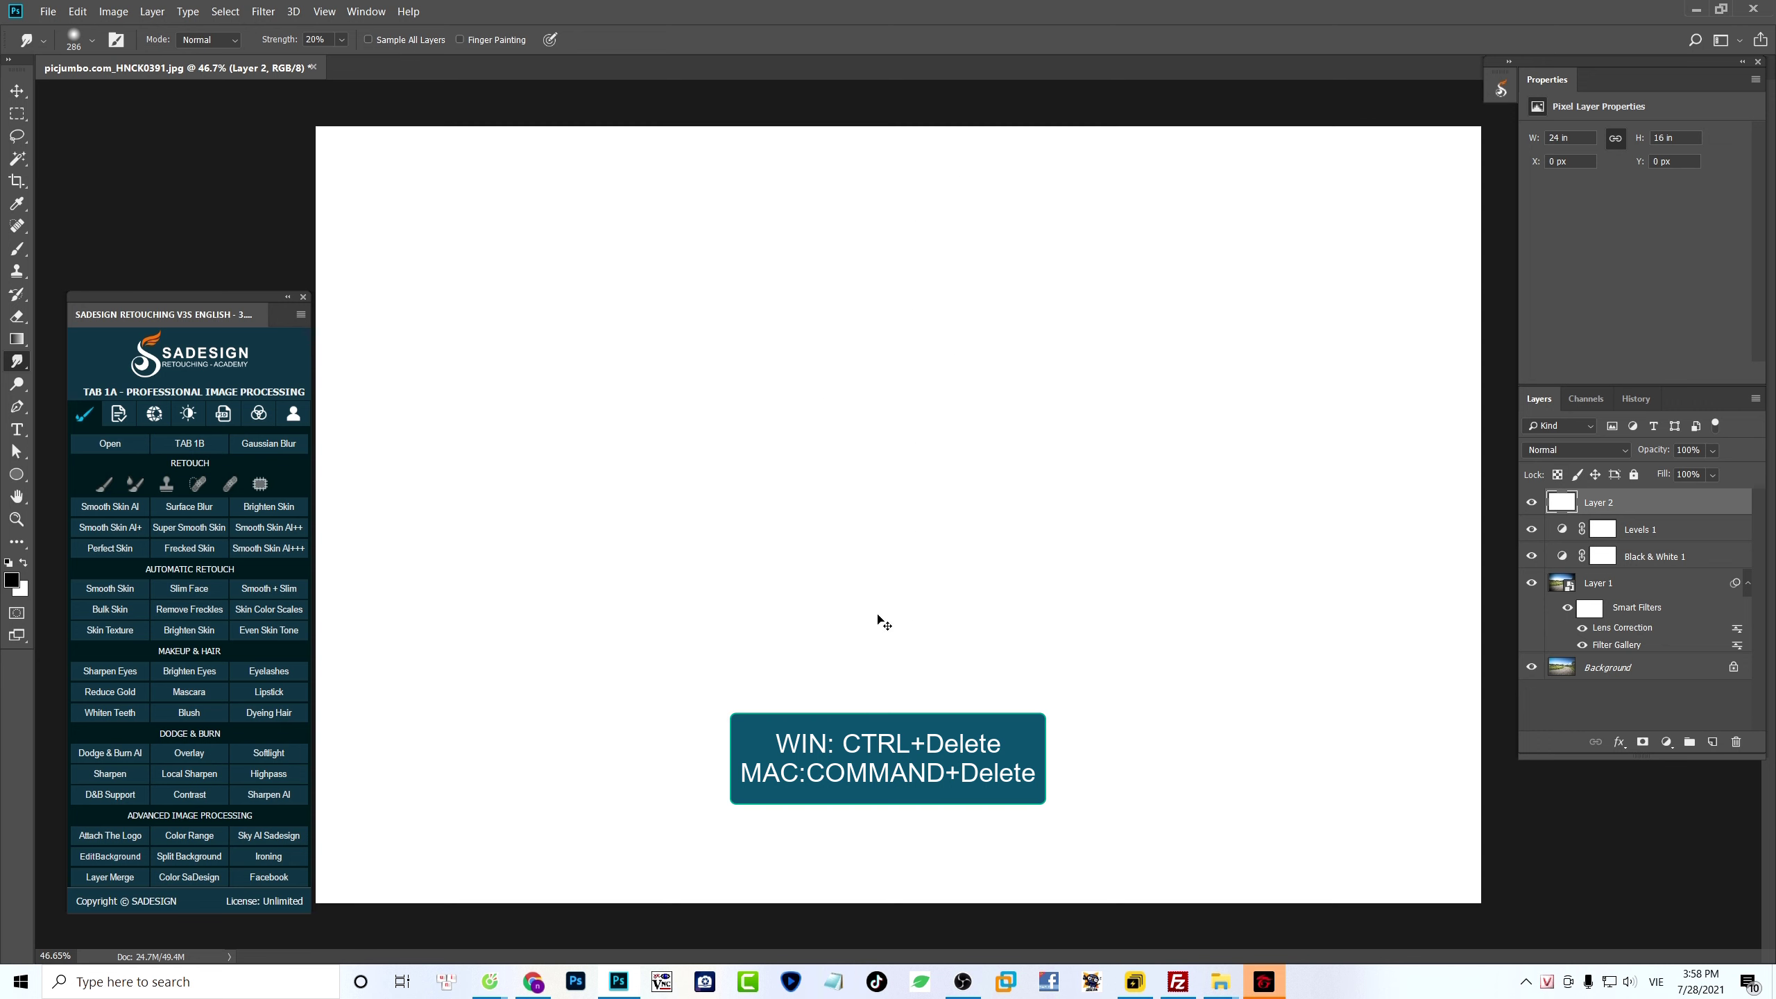
click(1582, 454)
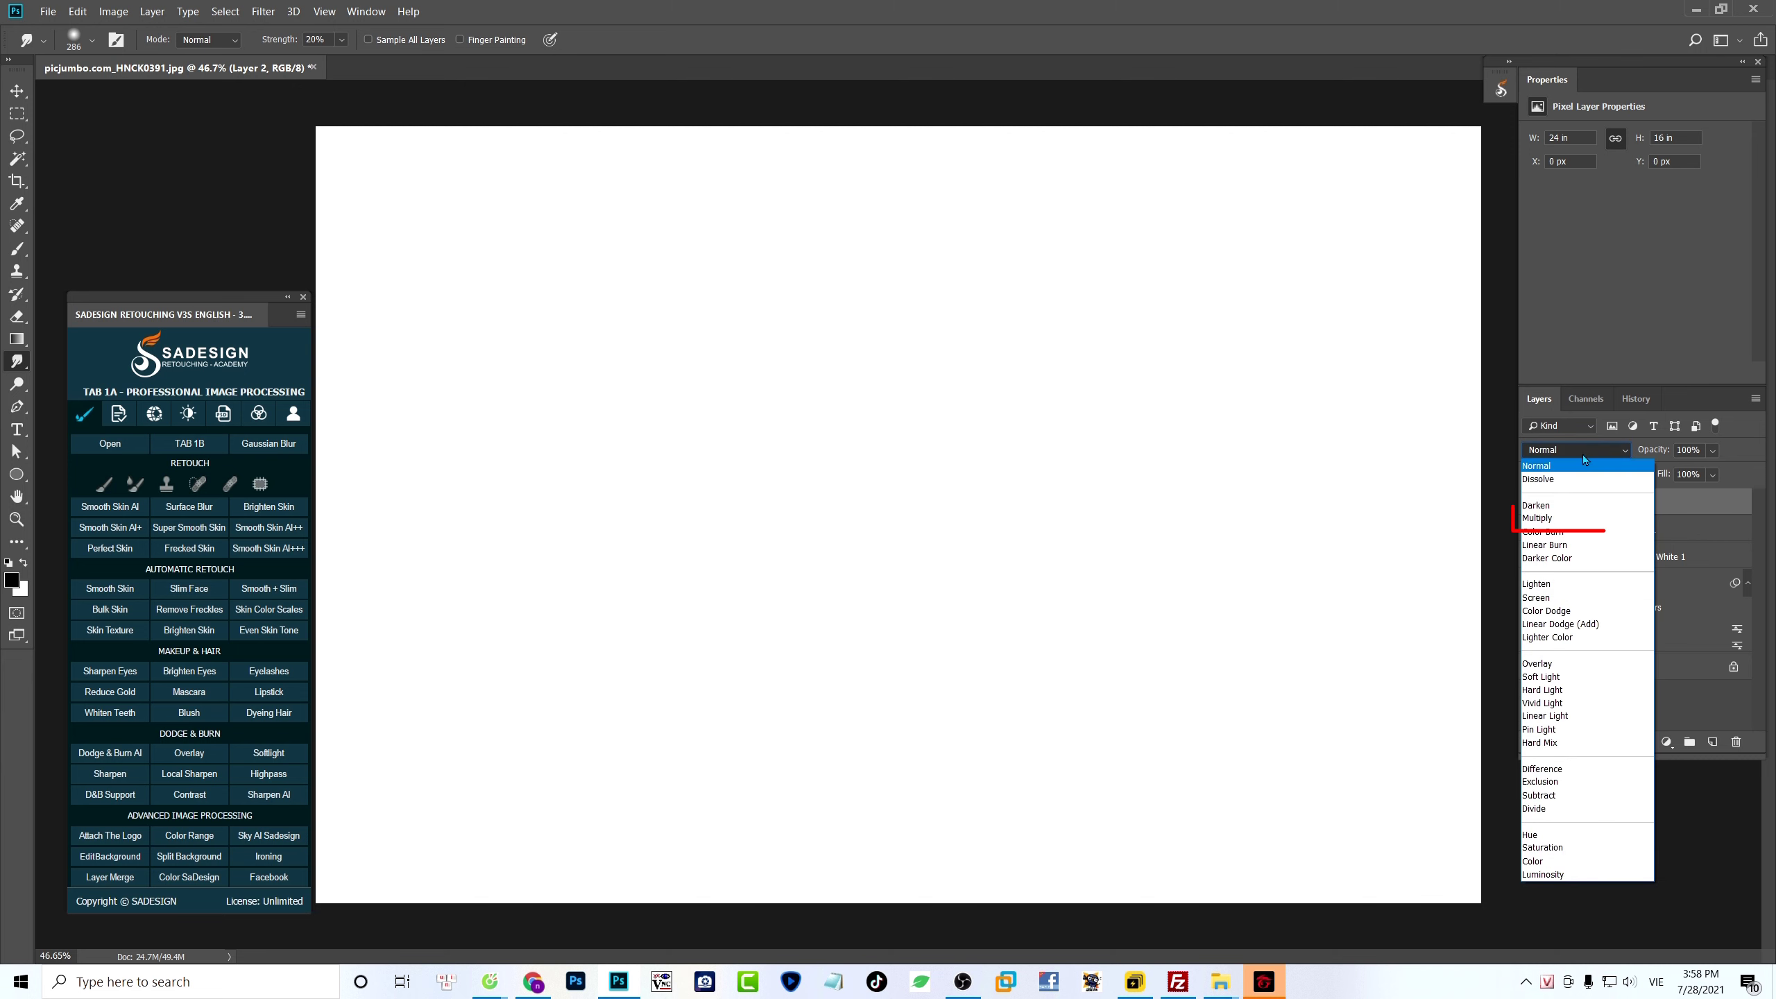
click(1558, 518)
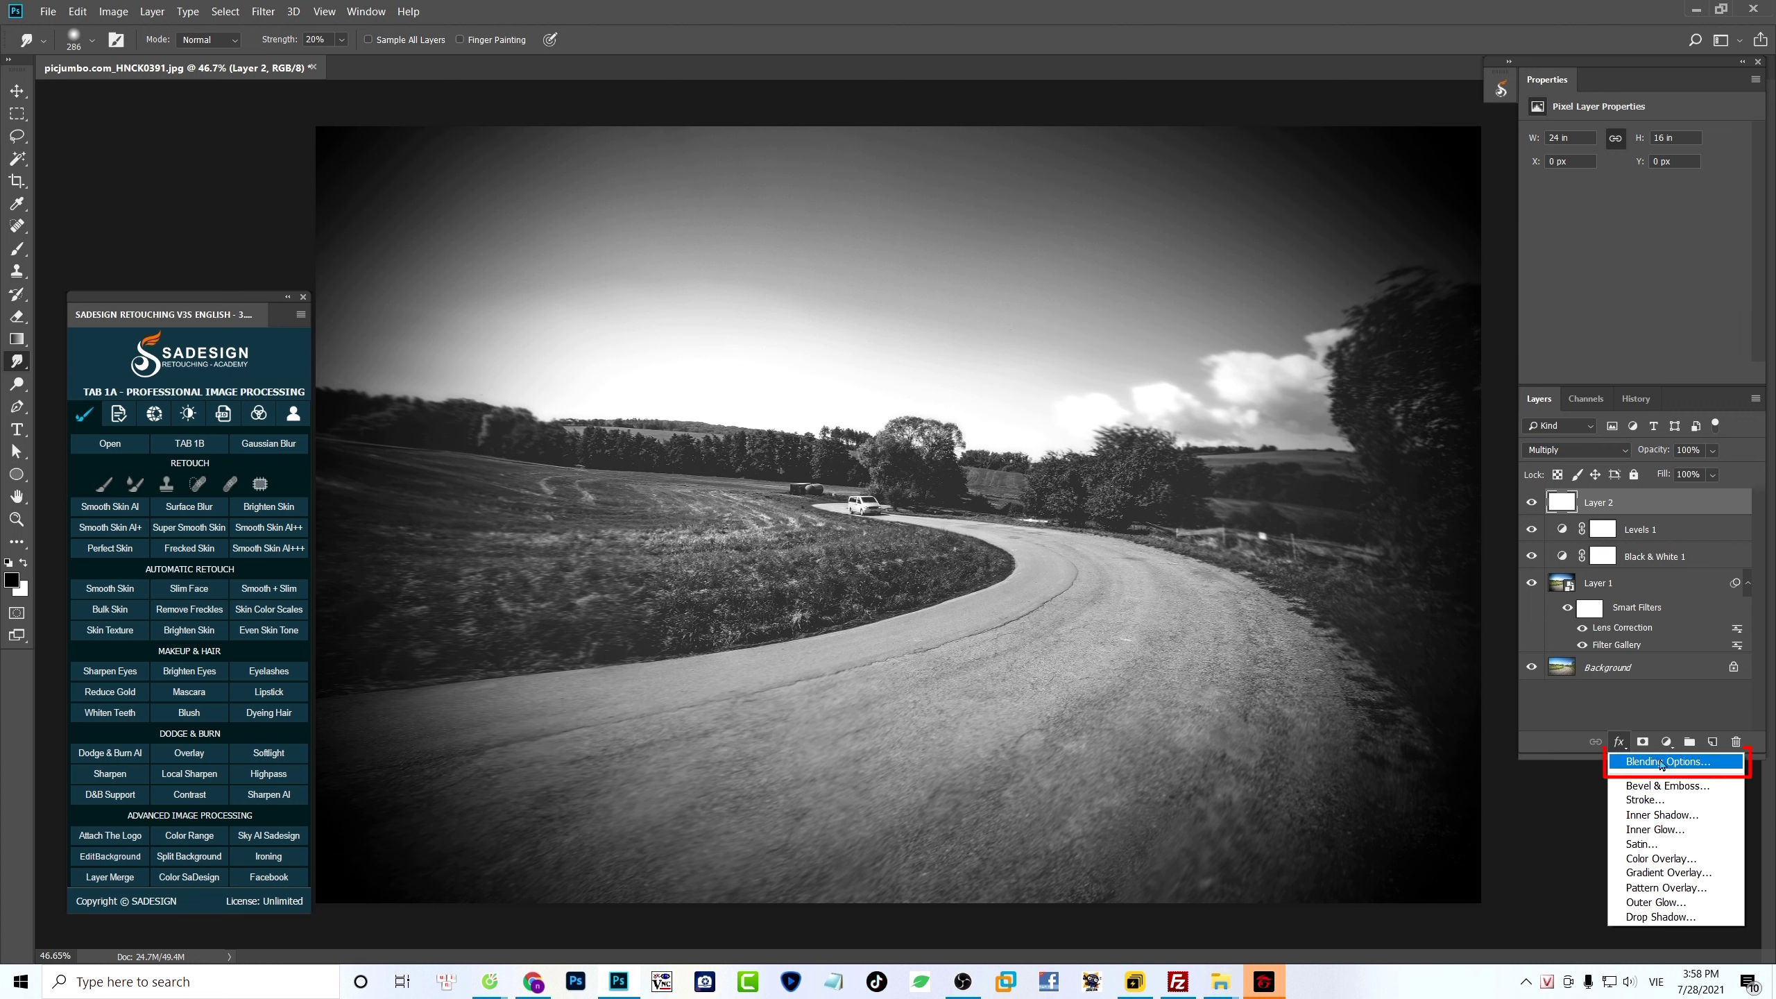
- Add a black Inner Glow to the white layer with Normal blending, Opacity 100, Edge source, Choke 15 and Size 71 px
click(1718, 762)
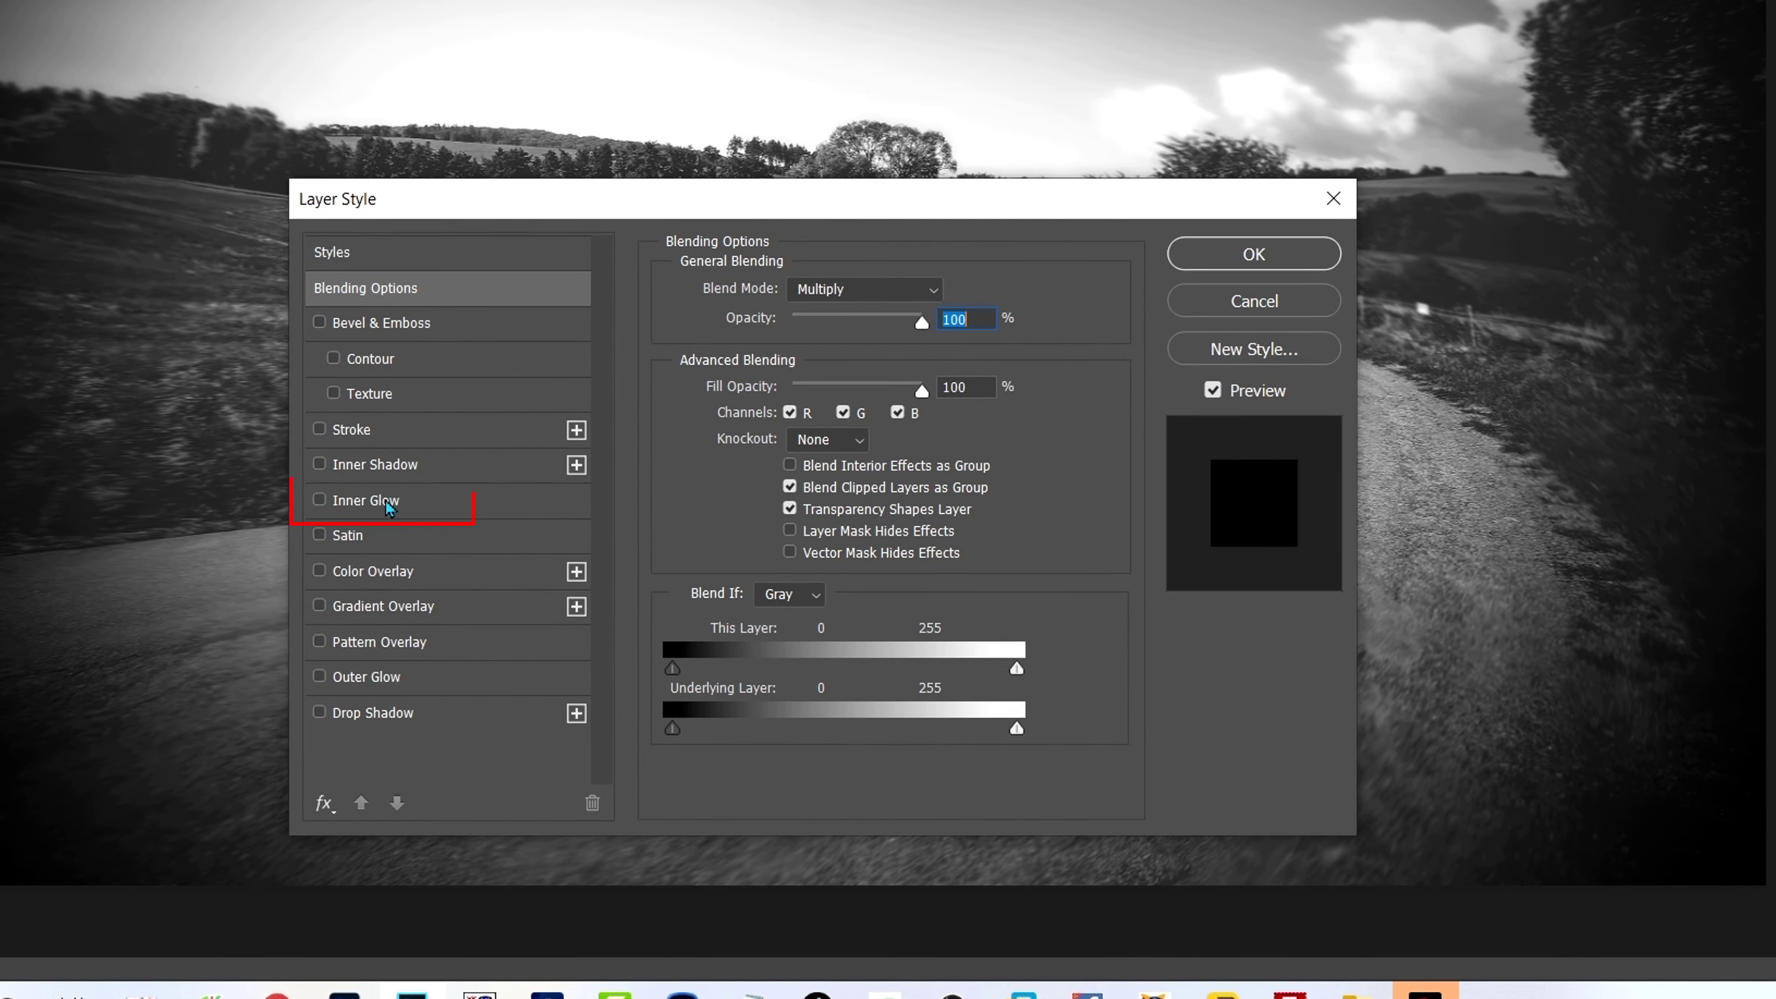
click(386, 501)
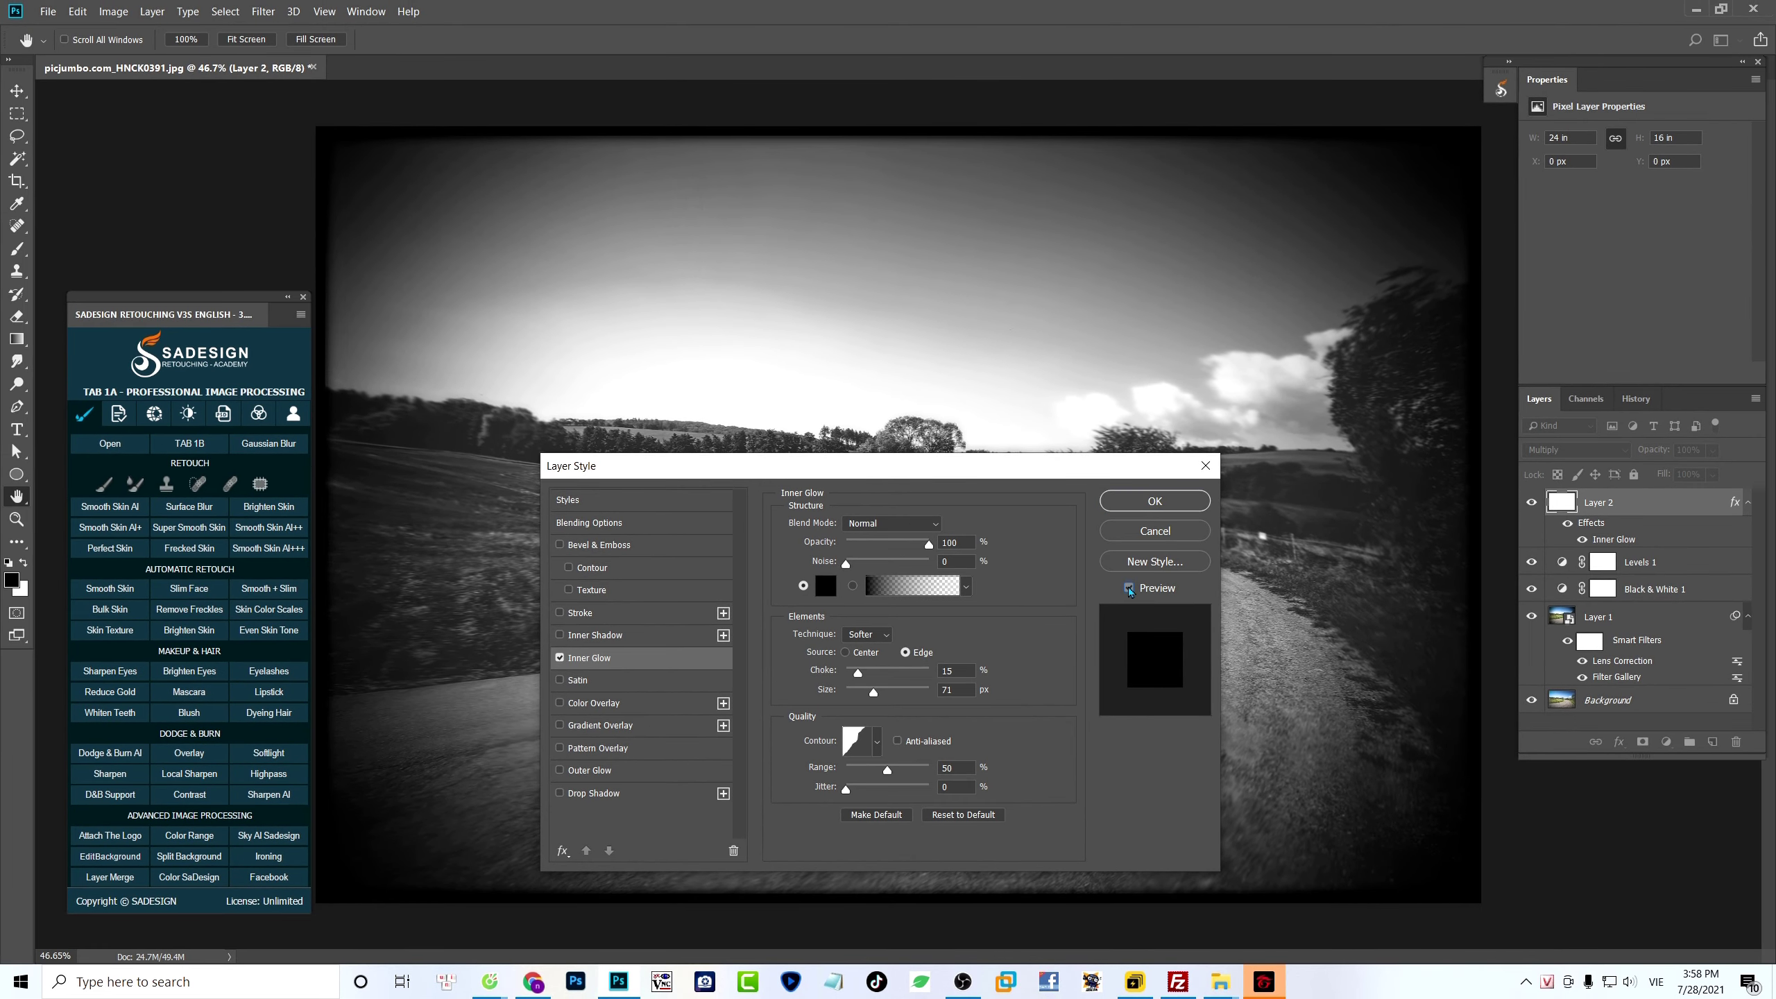
click(1129, 588)
click(1155, 501)
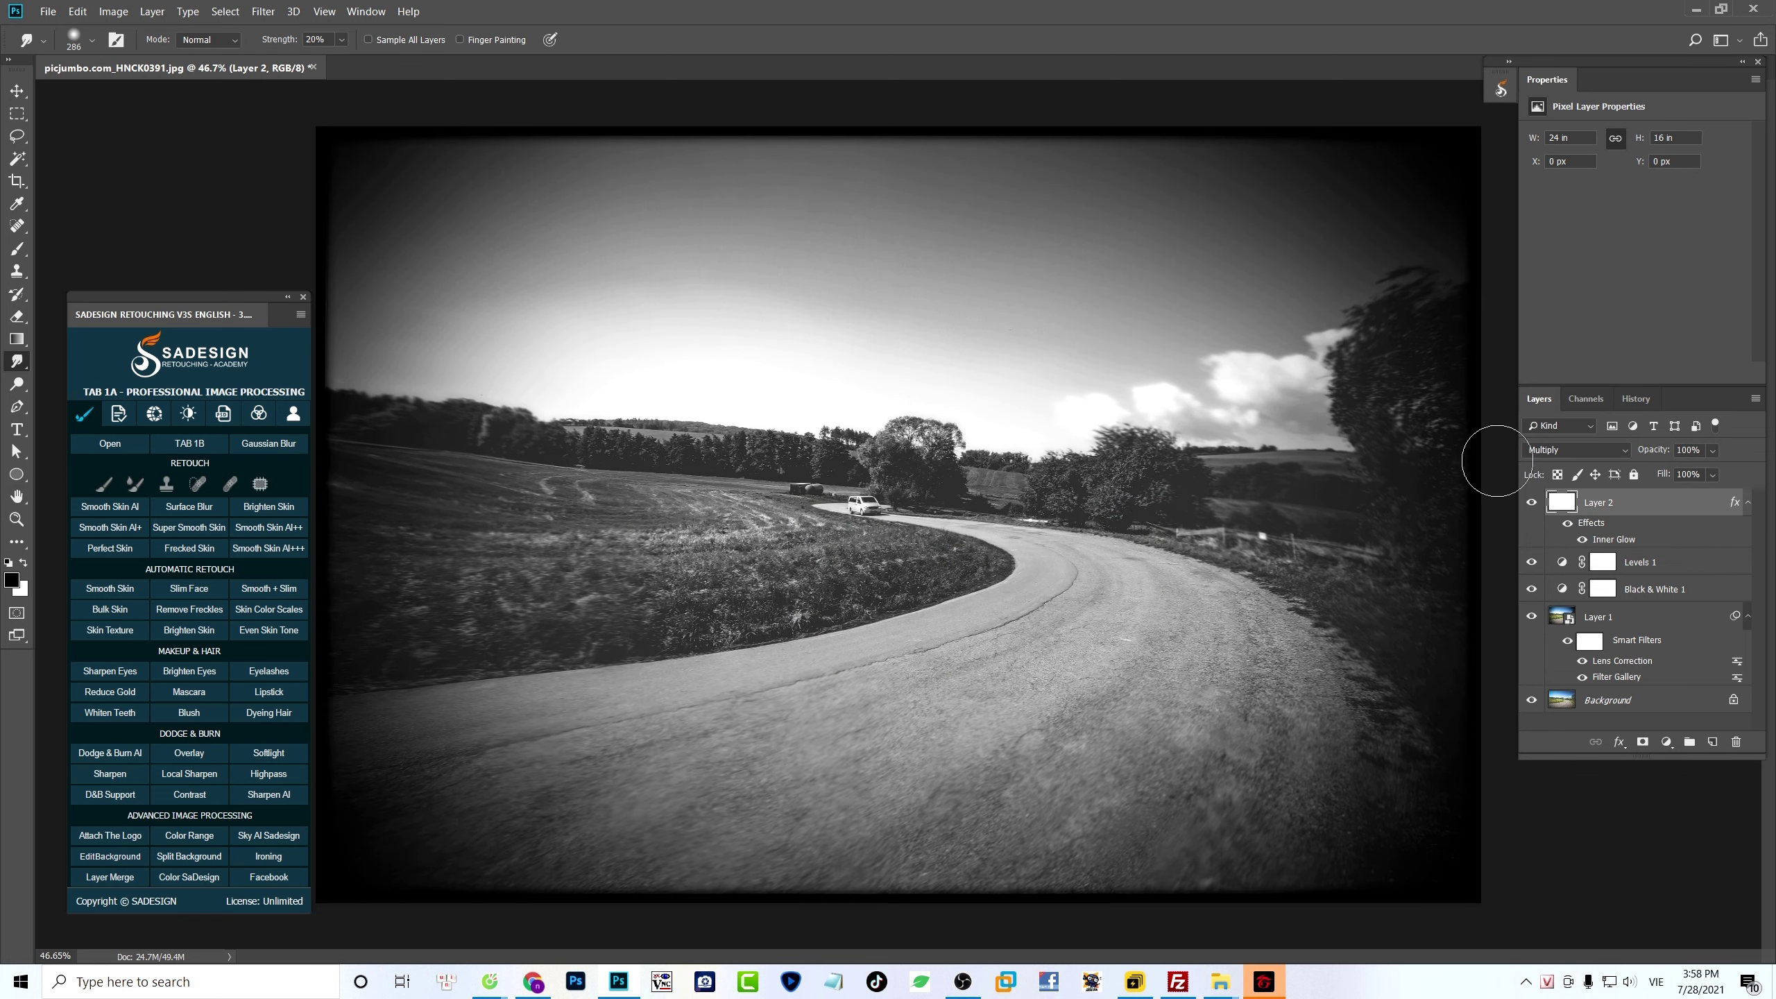
- Compare the finished black-and-white image with the original photo through its earlier history states
click(1640, 398)
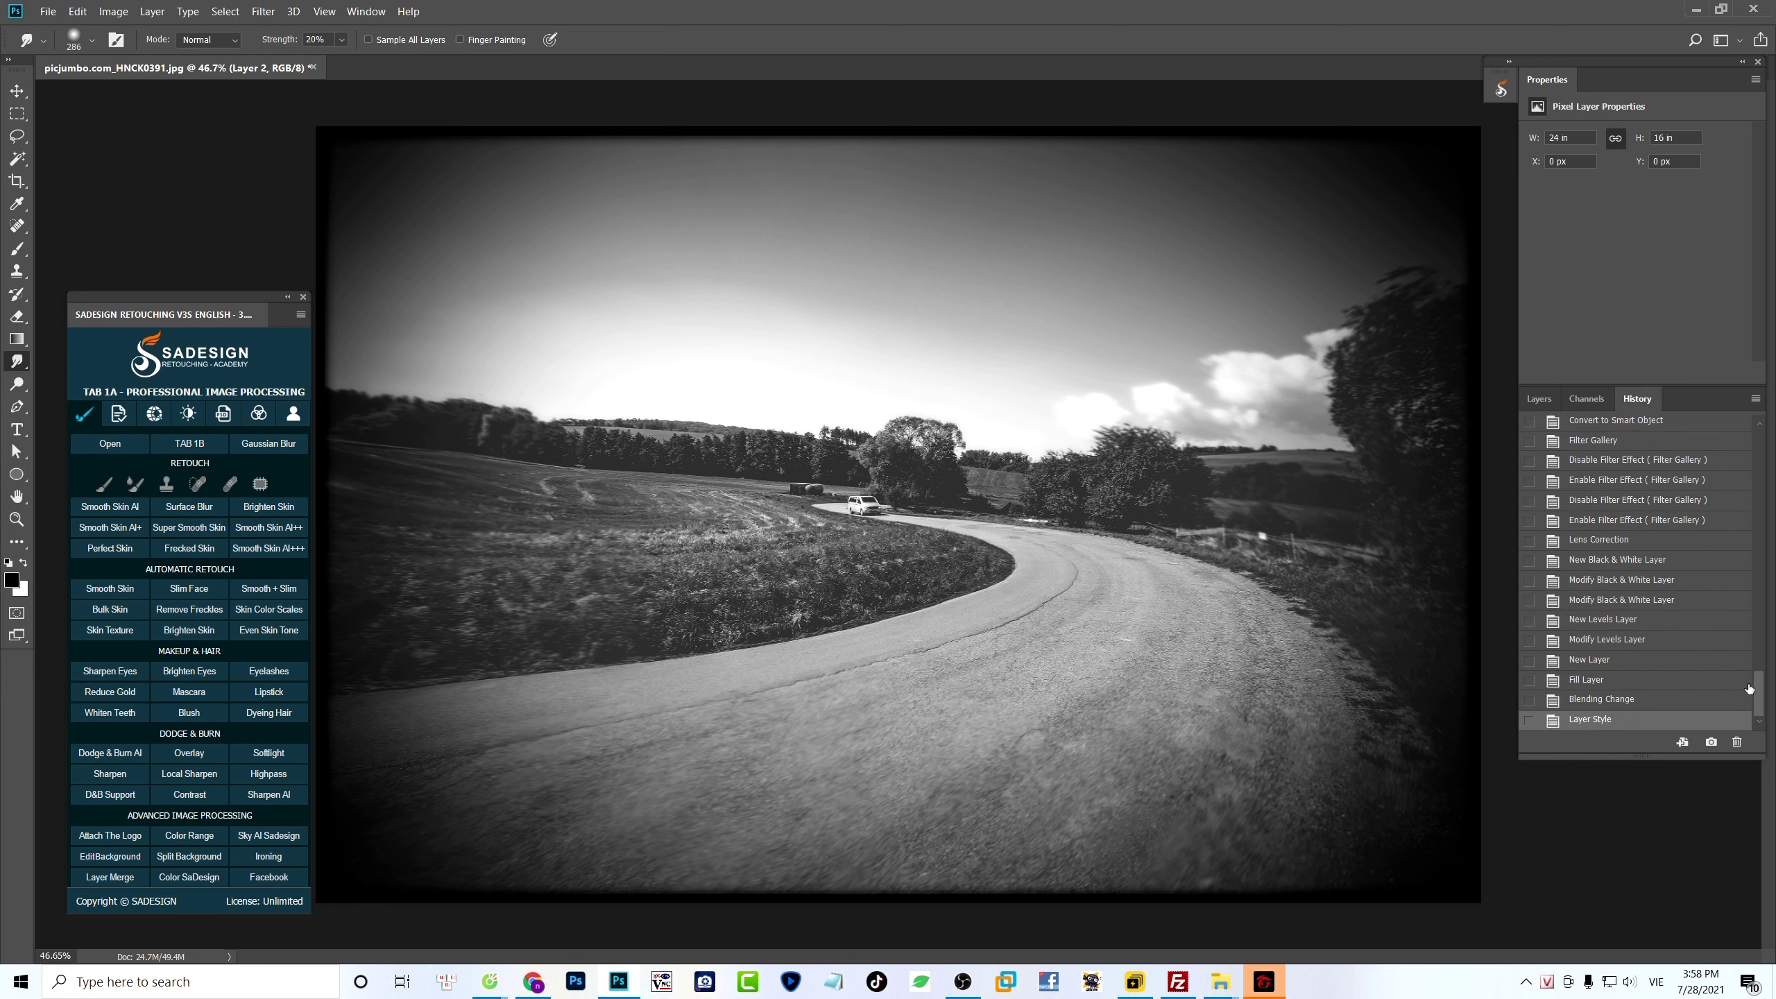
drag(1760, 703, 1743, 399)
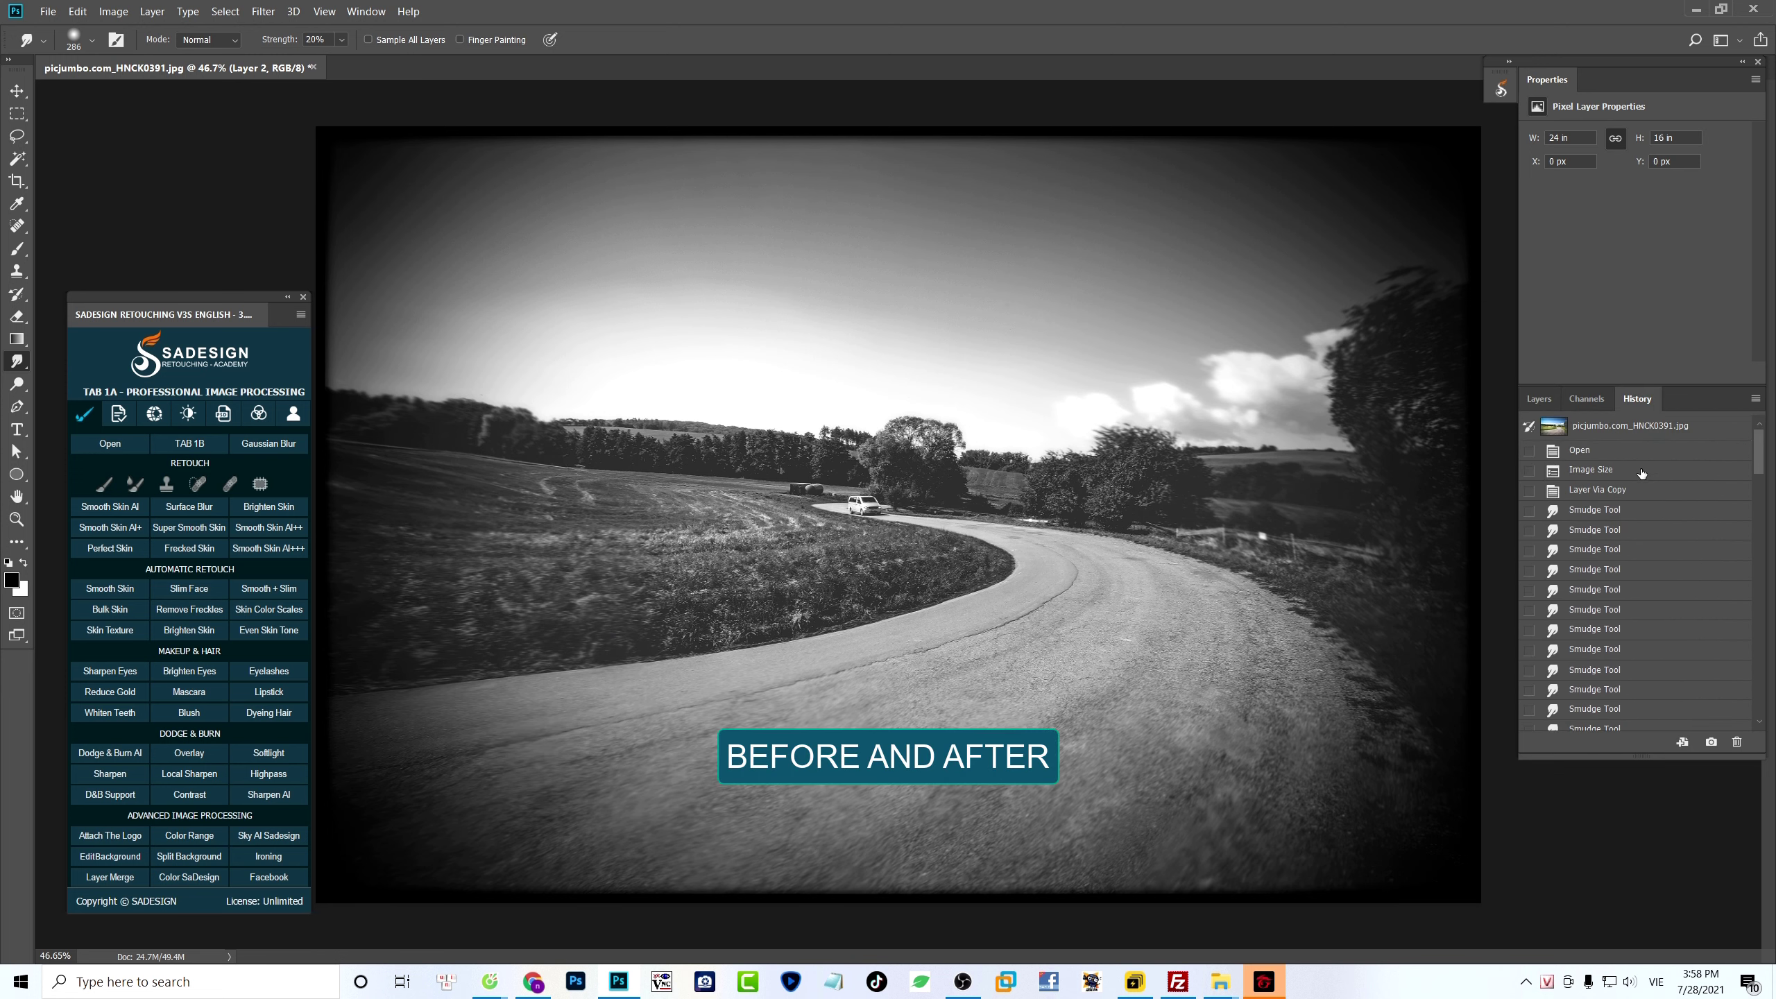
click(1614, 473)
key(ctrl+alt+z)
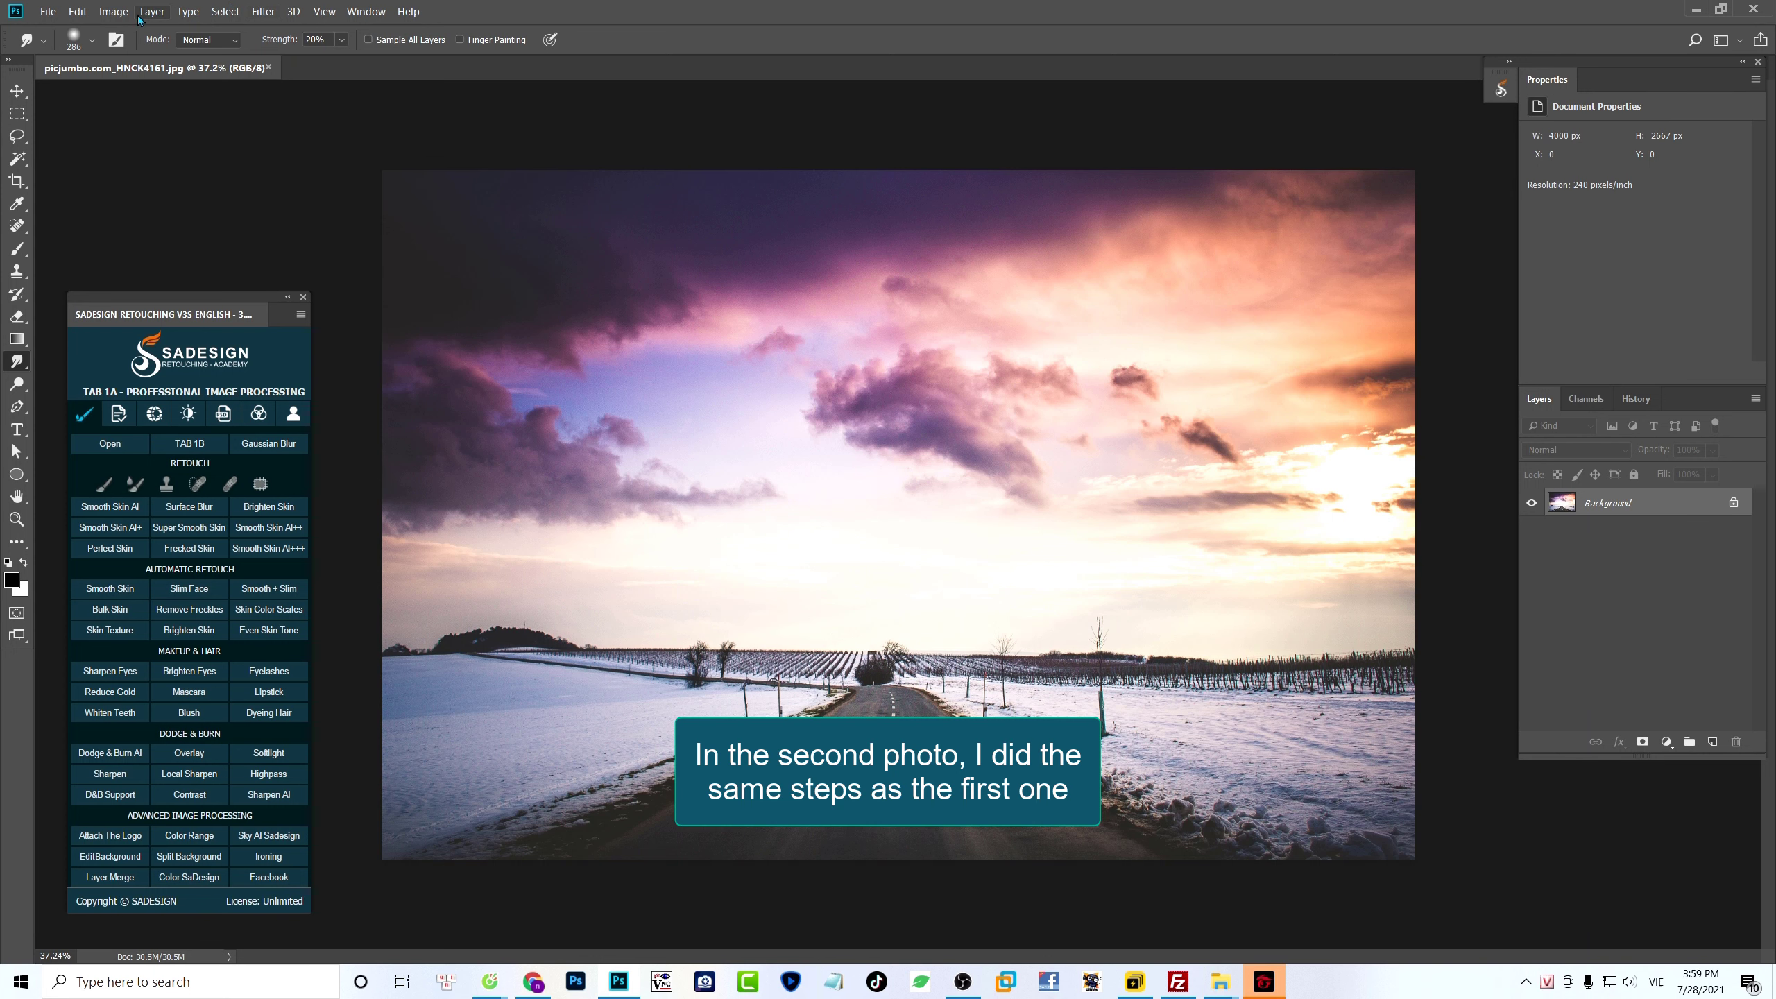
- Resample the snowy road photo to a resolution of 200 pixels/inch and duplicate its background layer
click(113, 11)
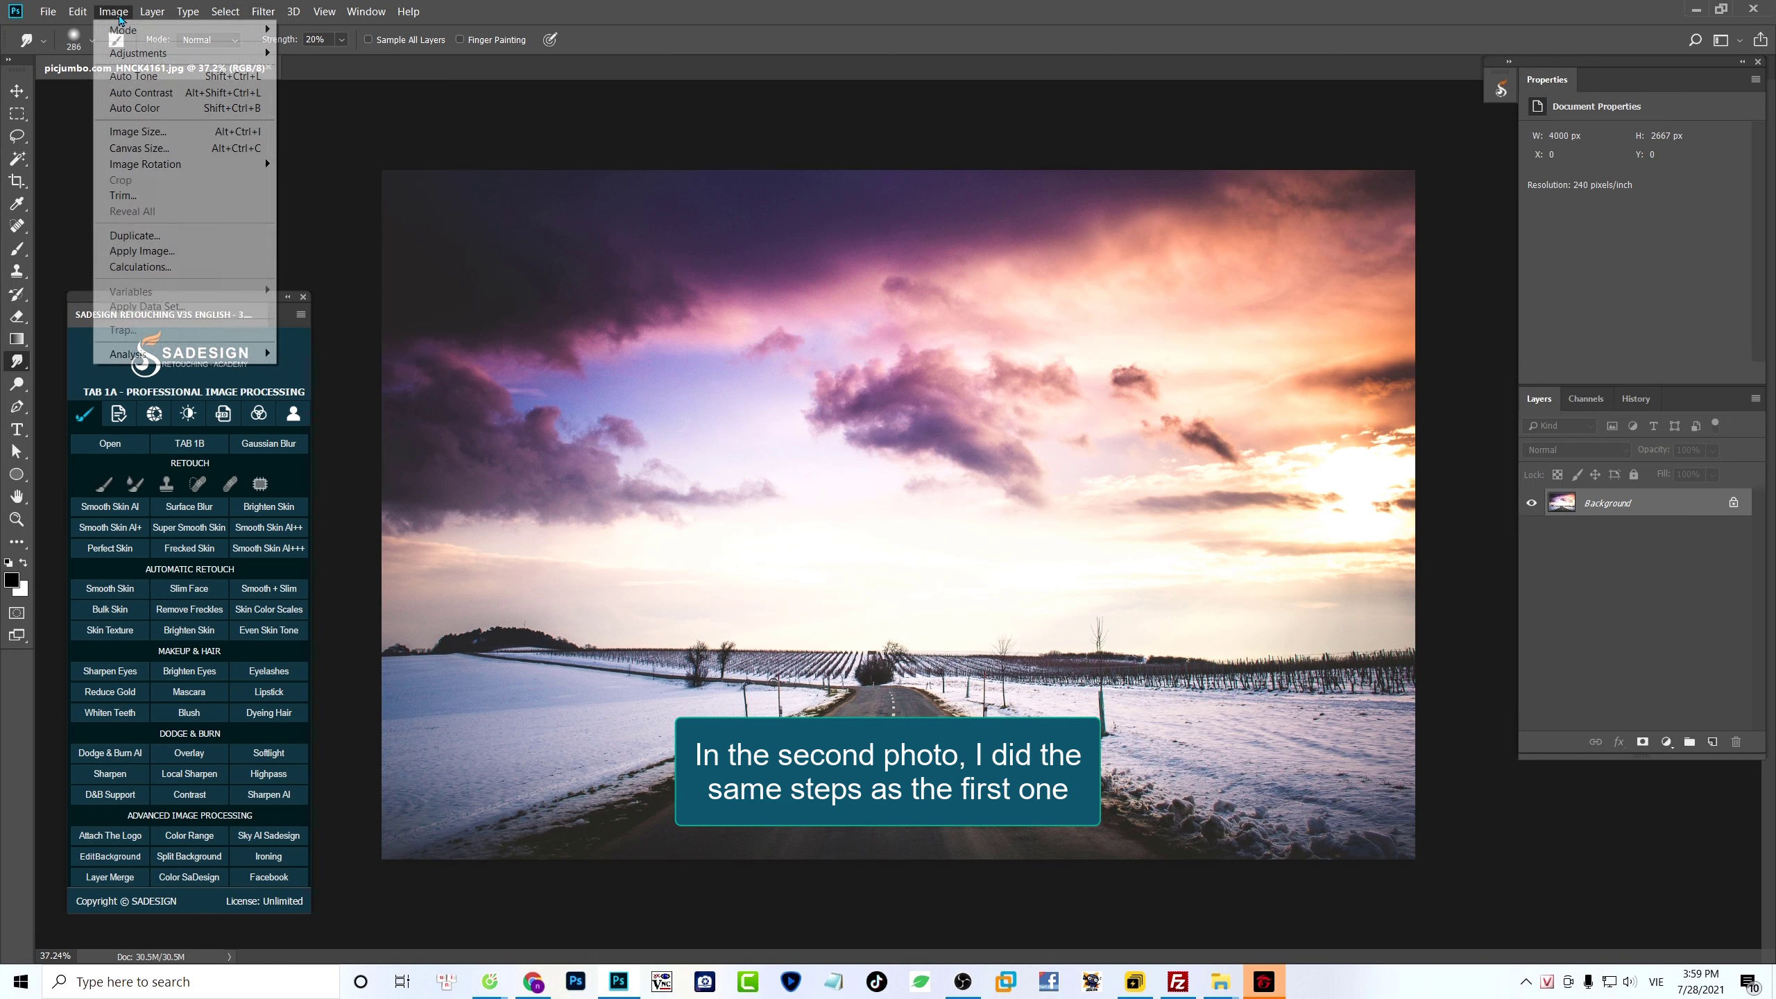
click(186, 133)
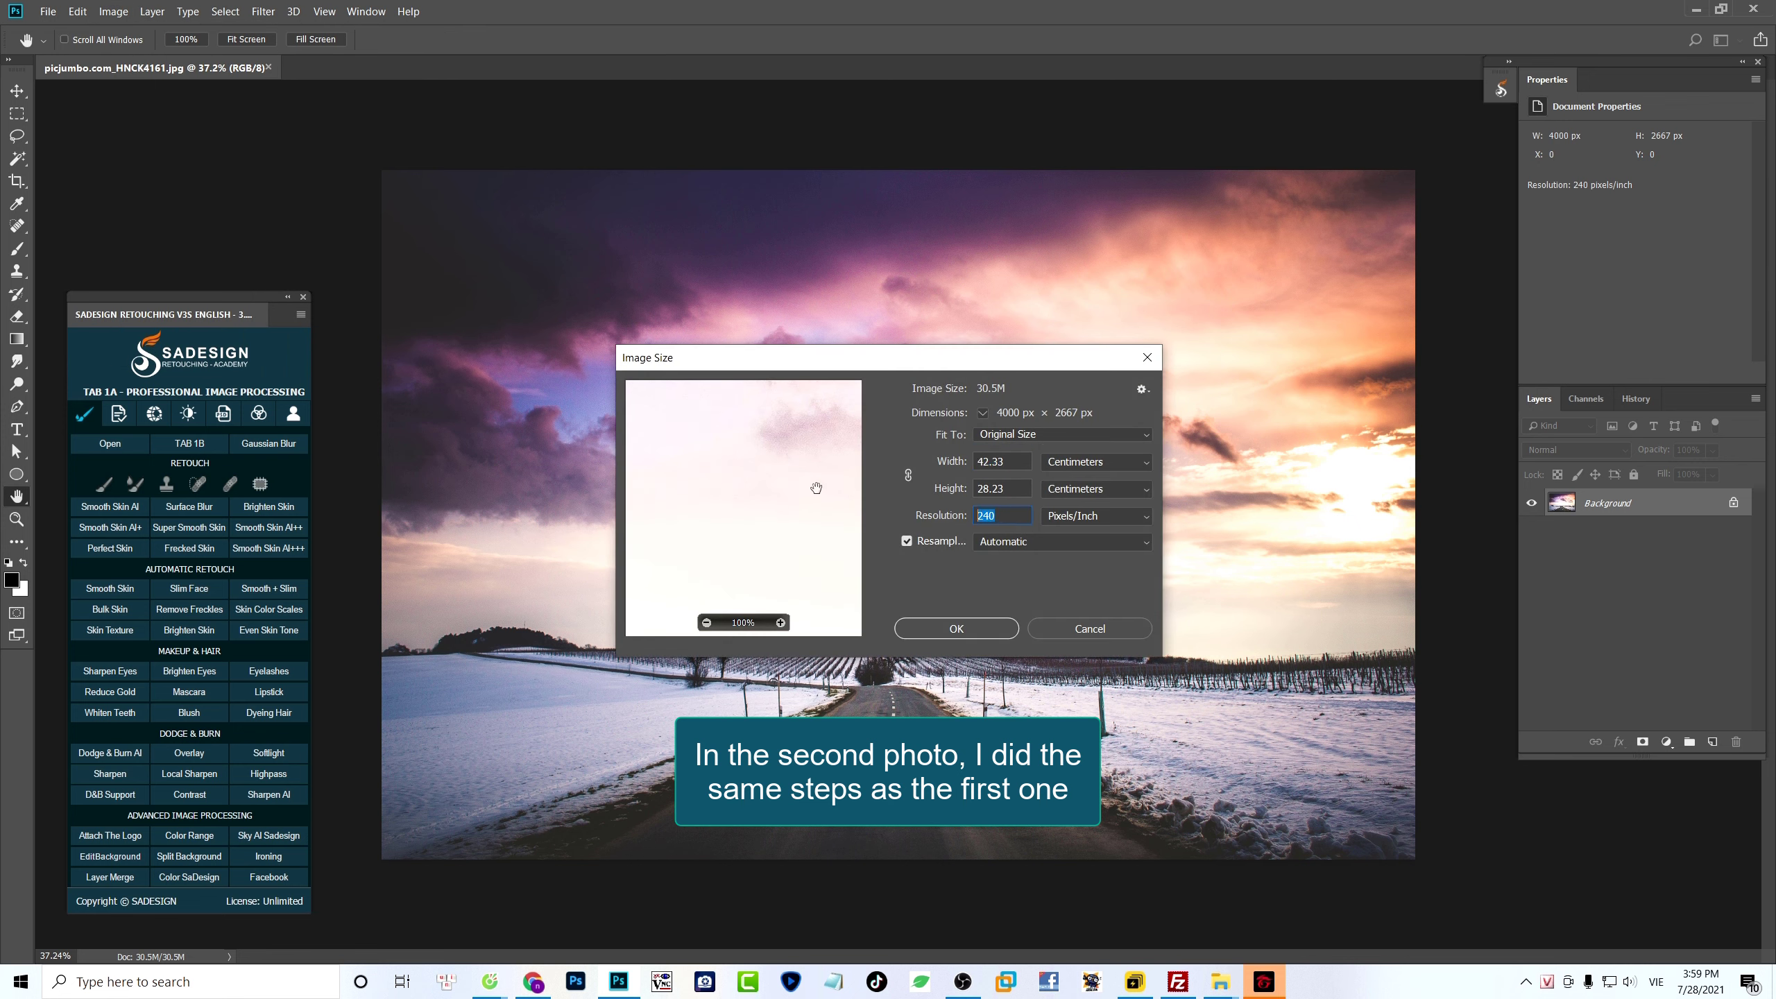
text(200)
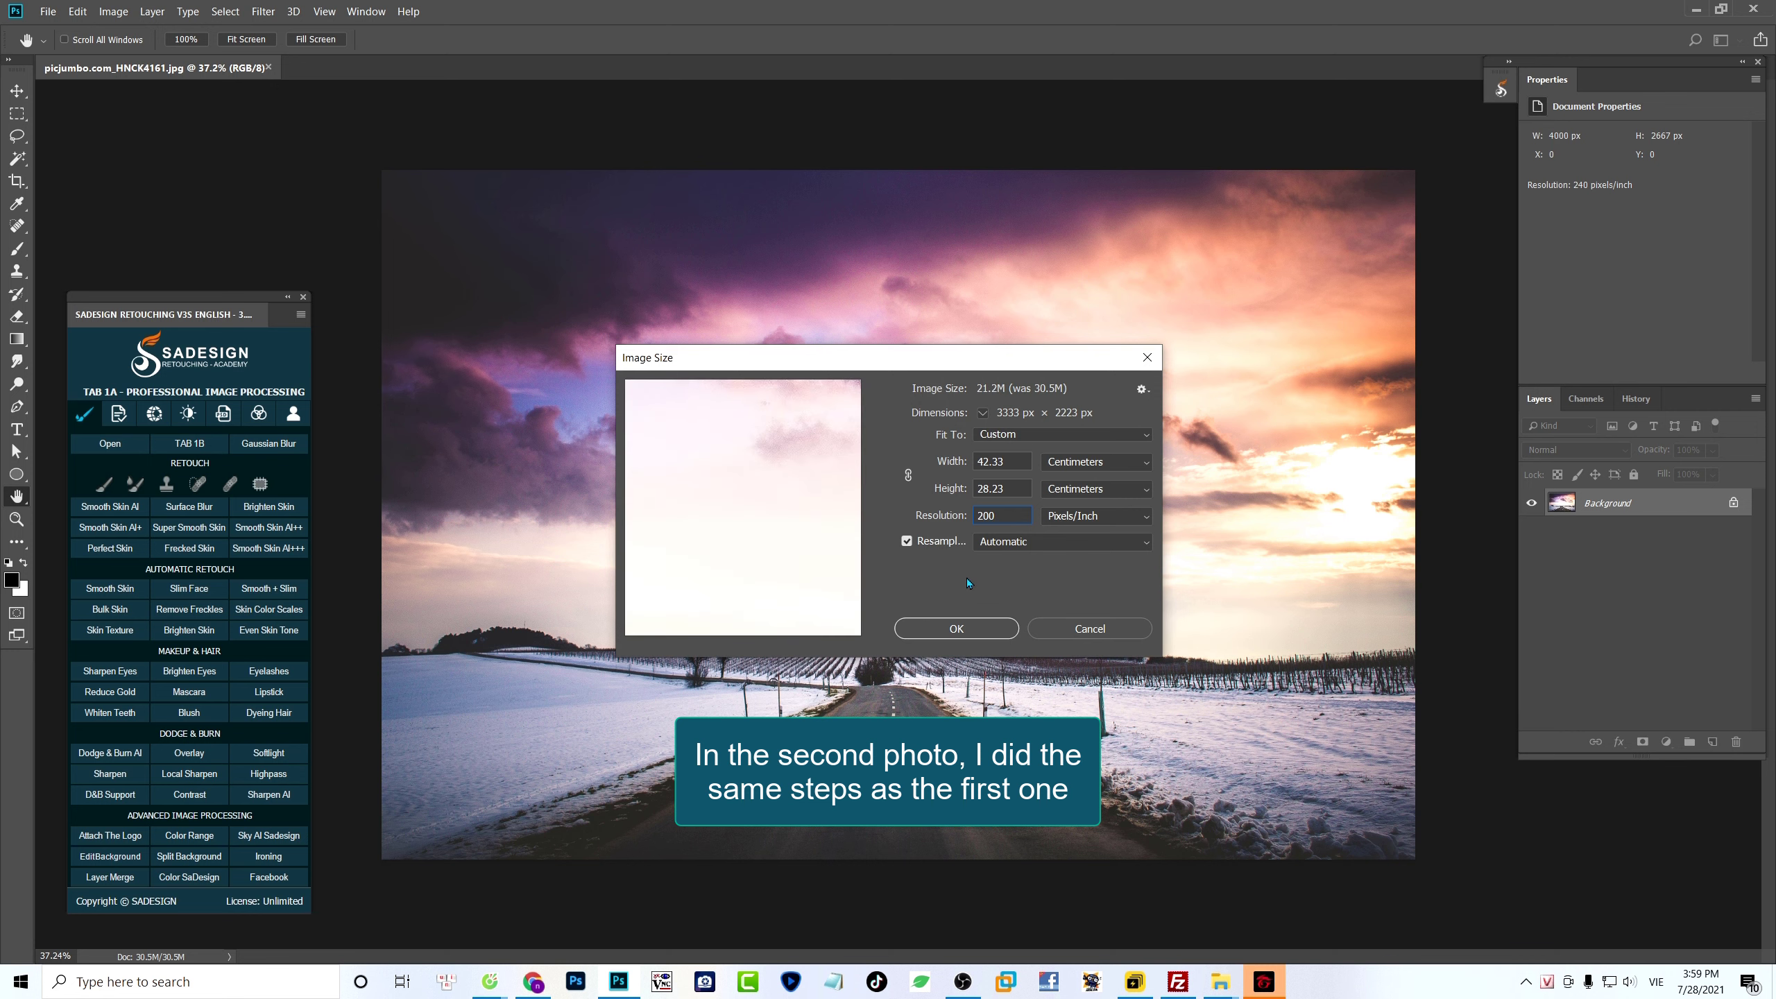
click(988, 630)
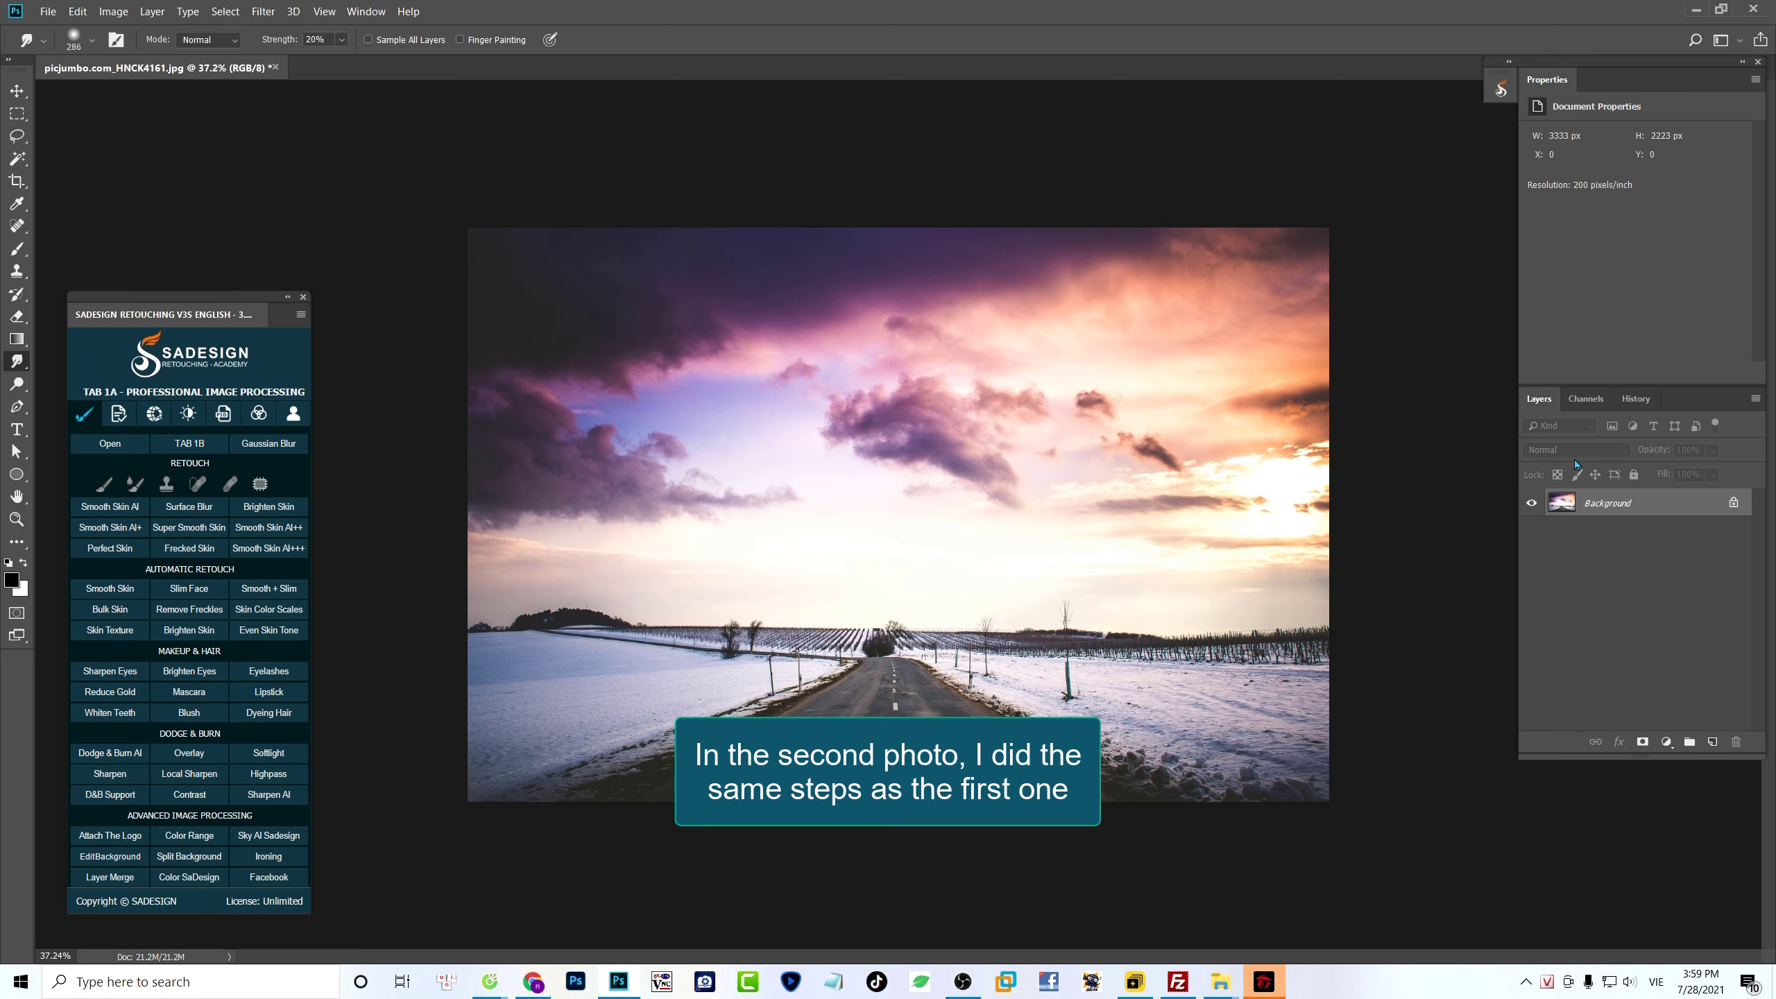
drag(879, 523, 898, 554)
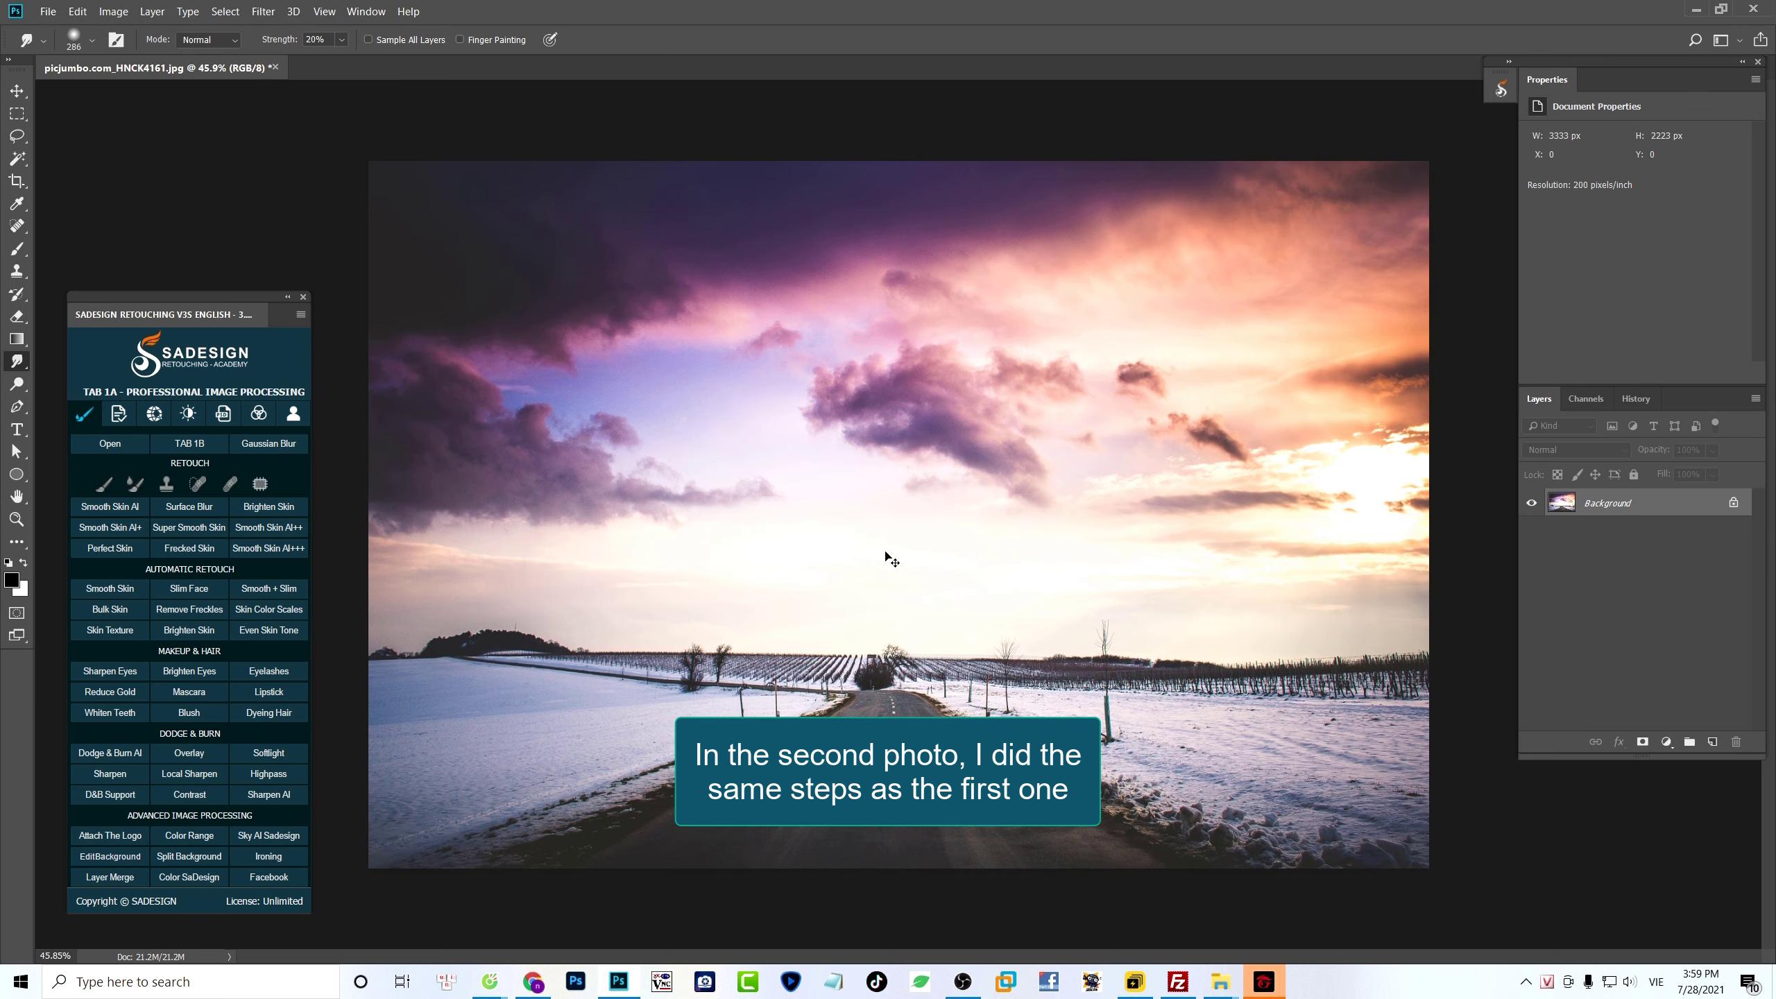
key(ctrl+j)
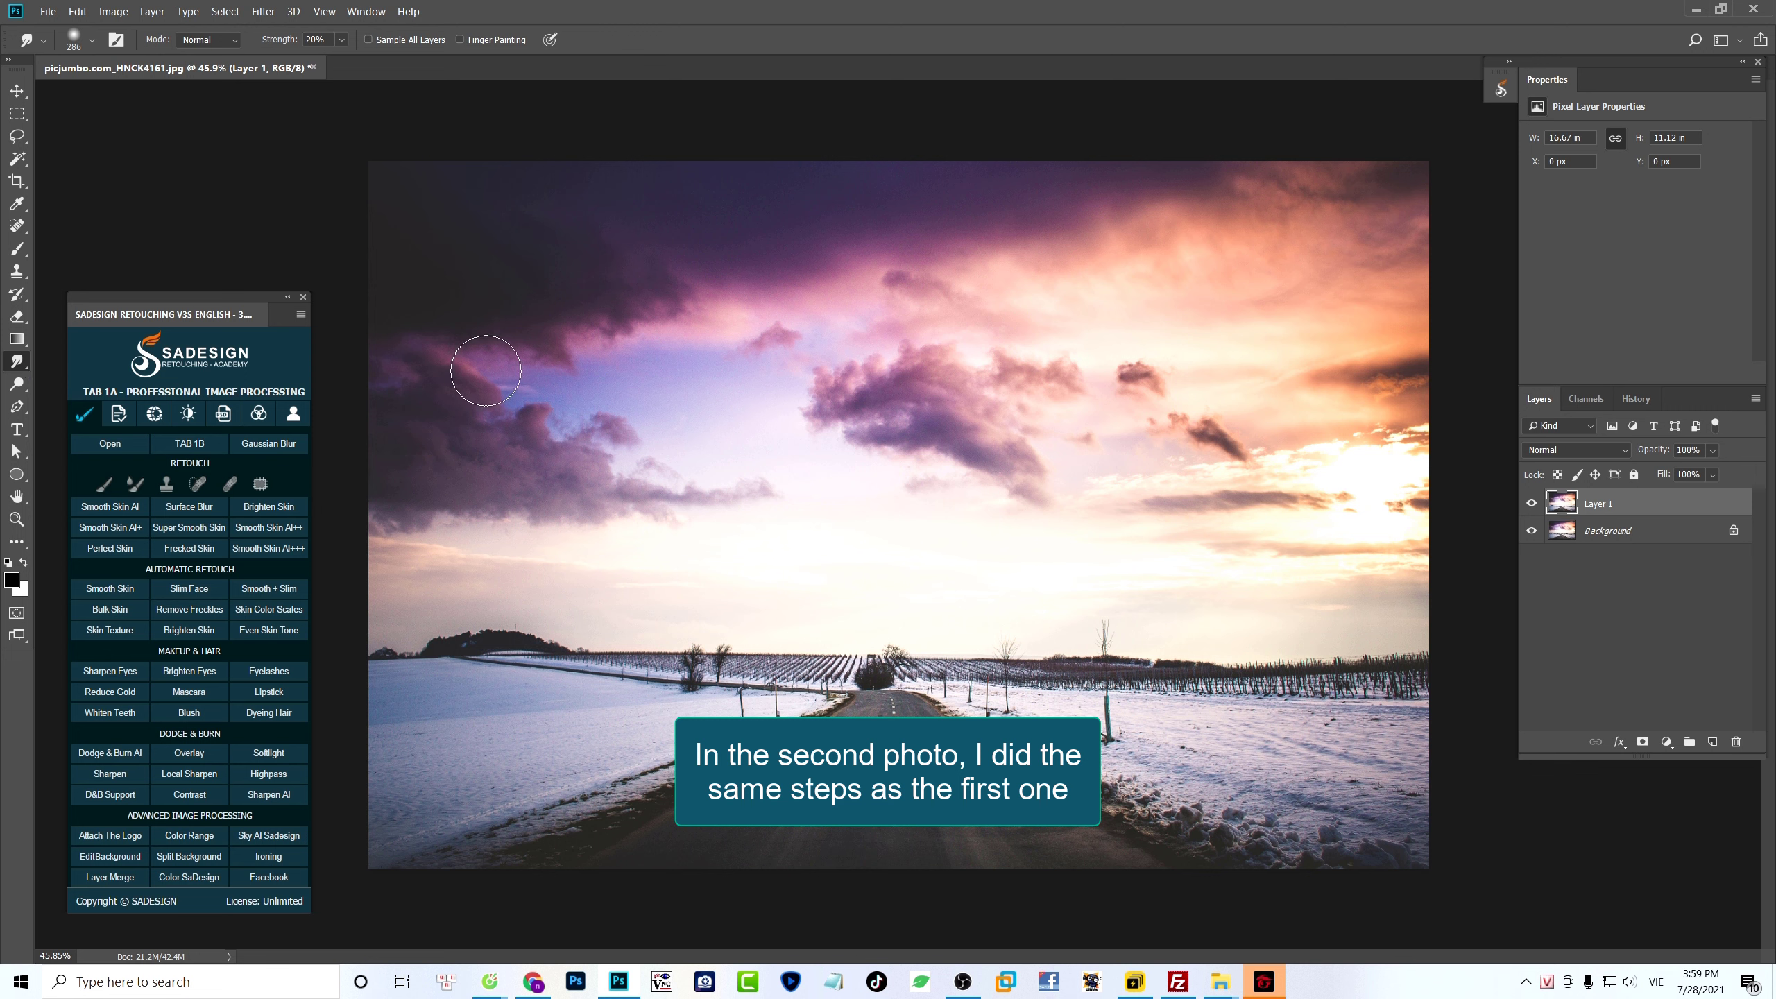
- Smudge the clouds outward along the sky's left, upper and right borders with a brush of size 415
drag(463, 476, 505, 479)
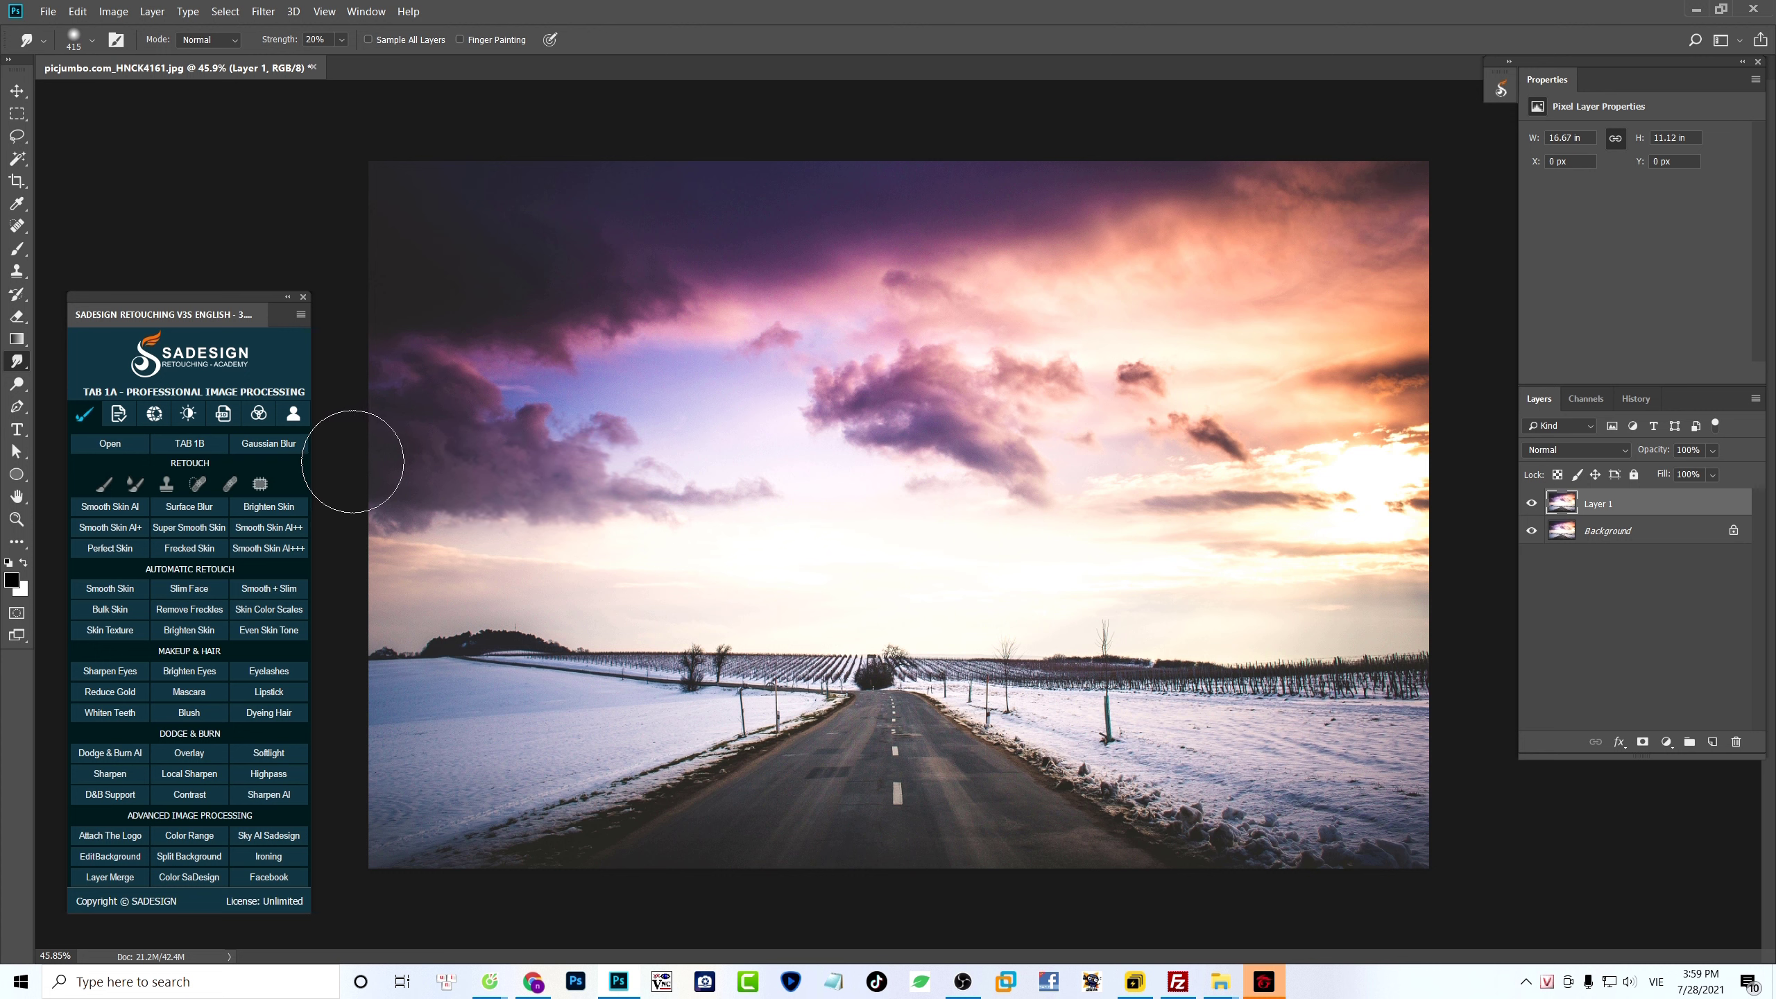
drag(372, 455, 450, 401)
mouse_move(572, 447)
mouse_down()
mouse_move(369, 368)
mouse_move(421, 372)
mouse_move(507, 317)
mouse_move(420, 326)
mouse_move(535, 289)
mouse_move(361, 342)
mouse_up()
mouse_move(456, 306)
mouse_down()
mouse_move(593, 319)
mouse_move(546, 263)
mouse_move(412, 217)
mouse_up()
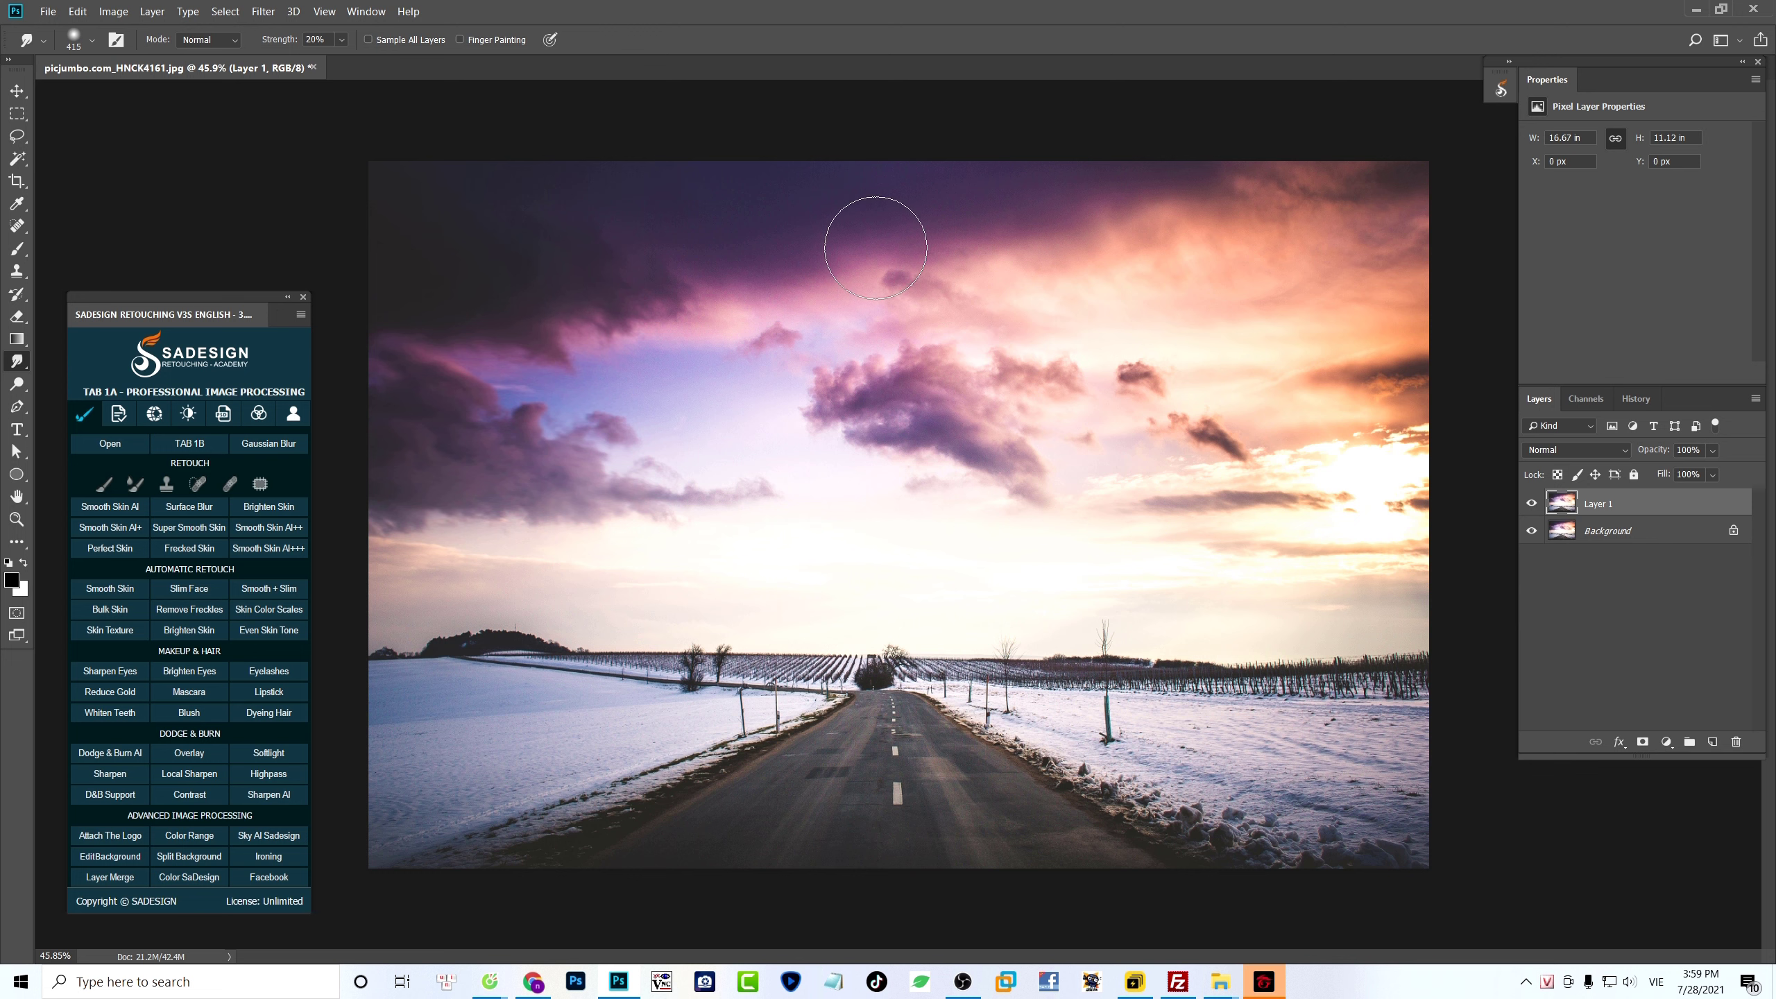
mouse_move(828, 321)
mouse_down()
mouse_move(741, 274)
mouse_move(775, 249)
mouse_move(1032, 370)
mouse_up()
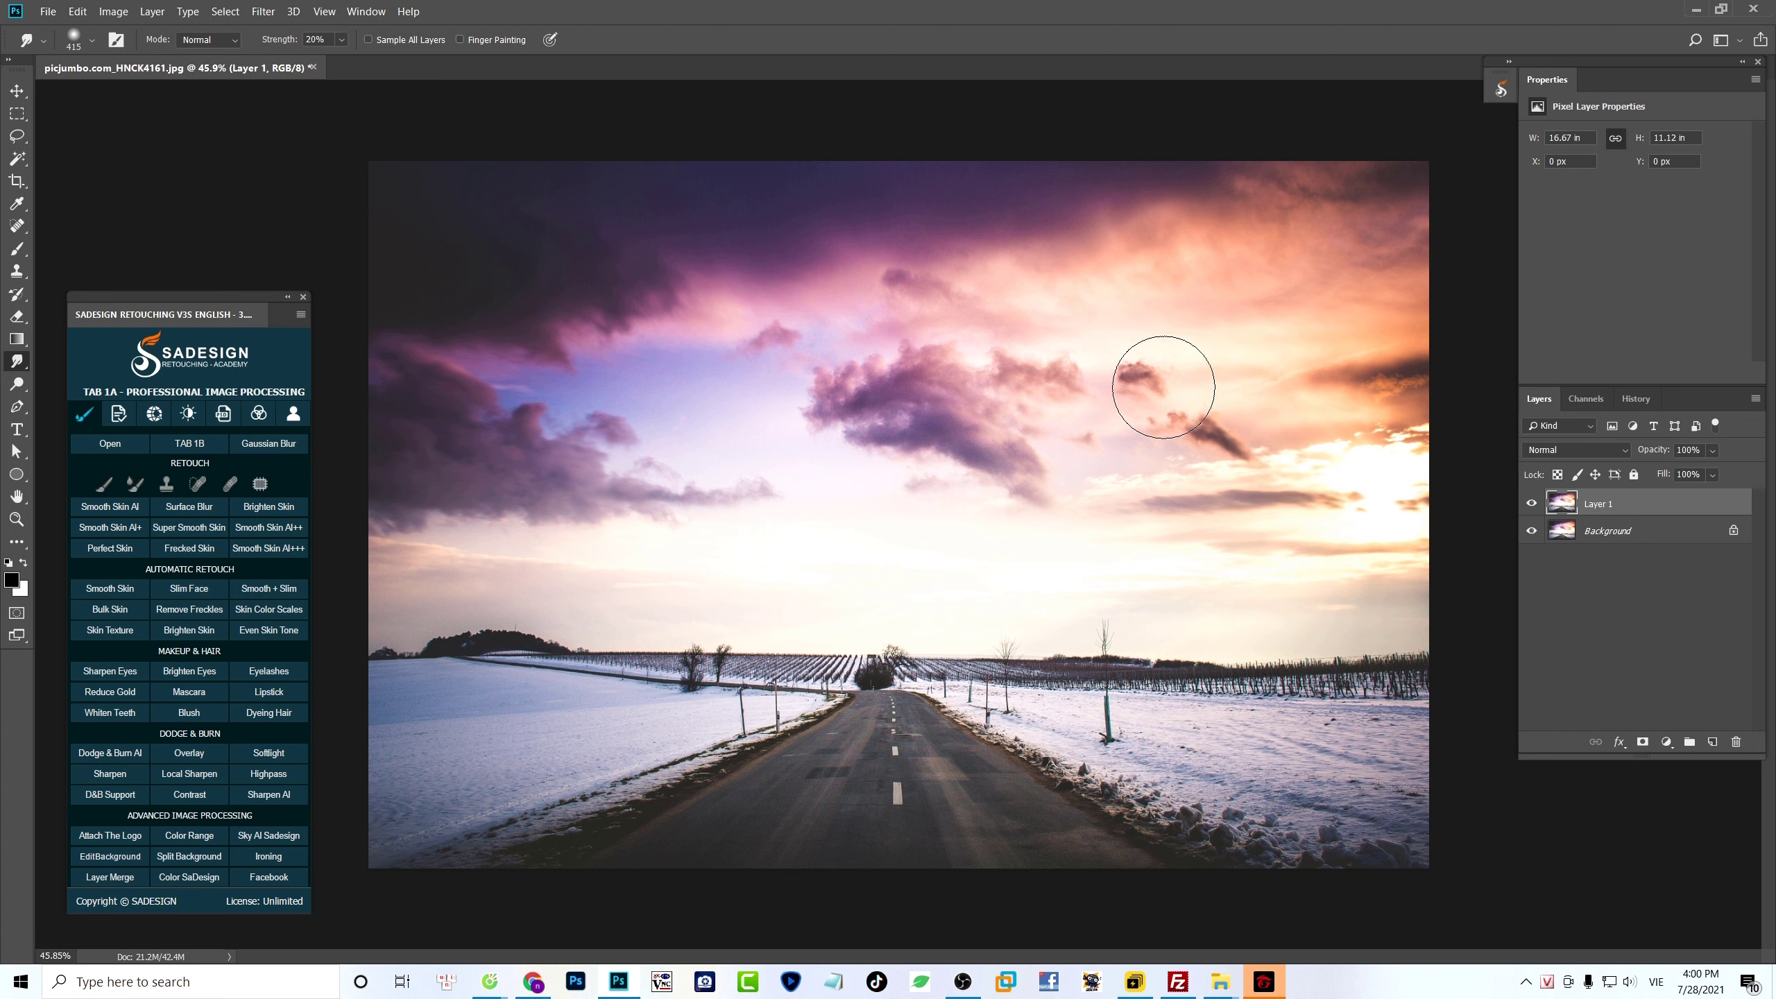
drag(1155, 386, 1075, 318)
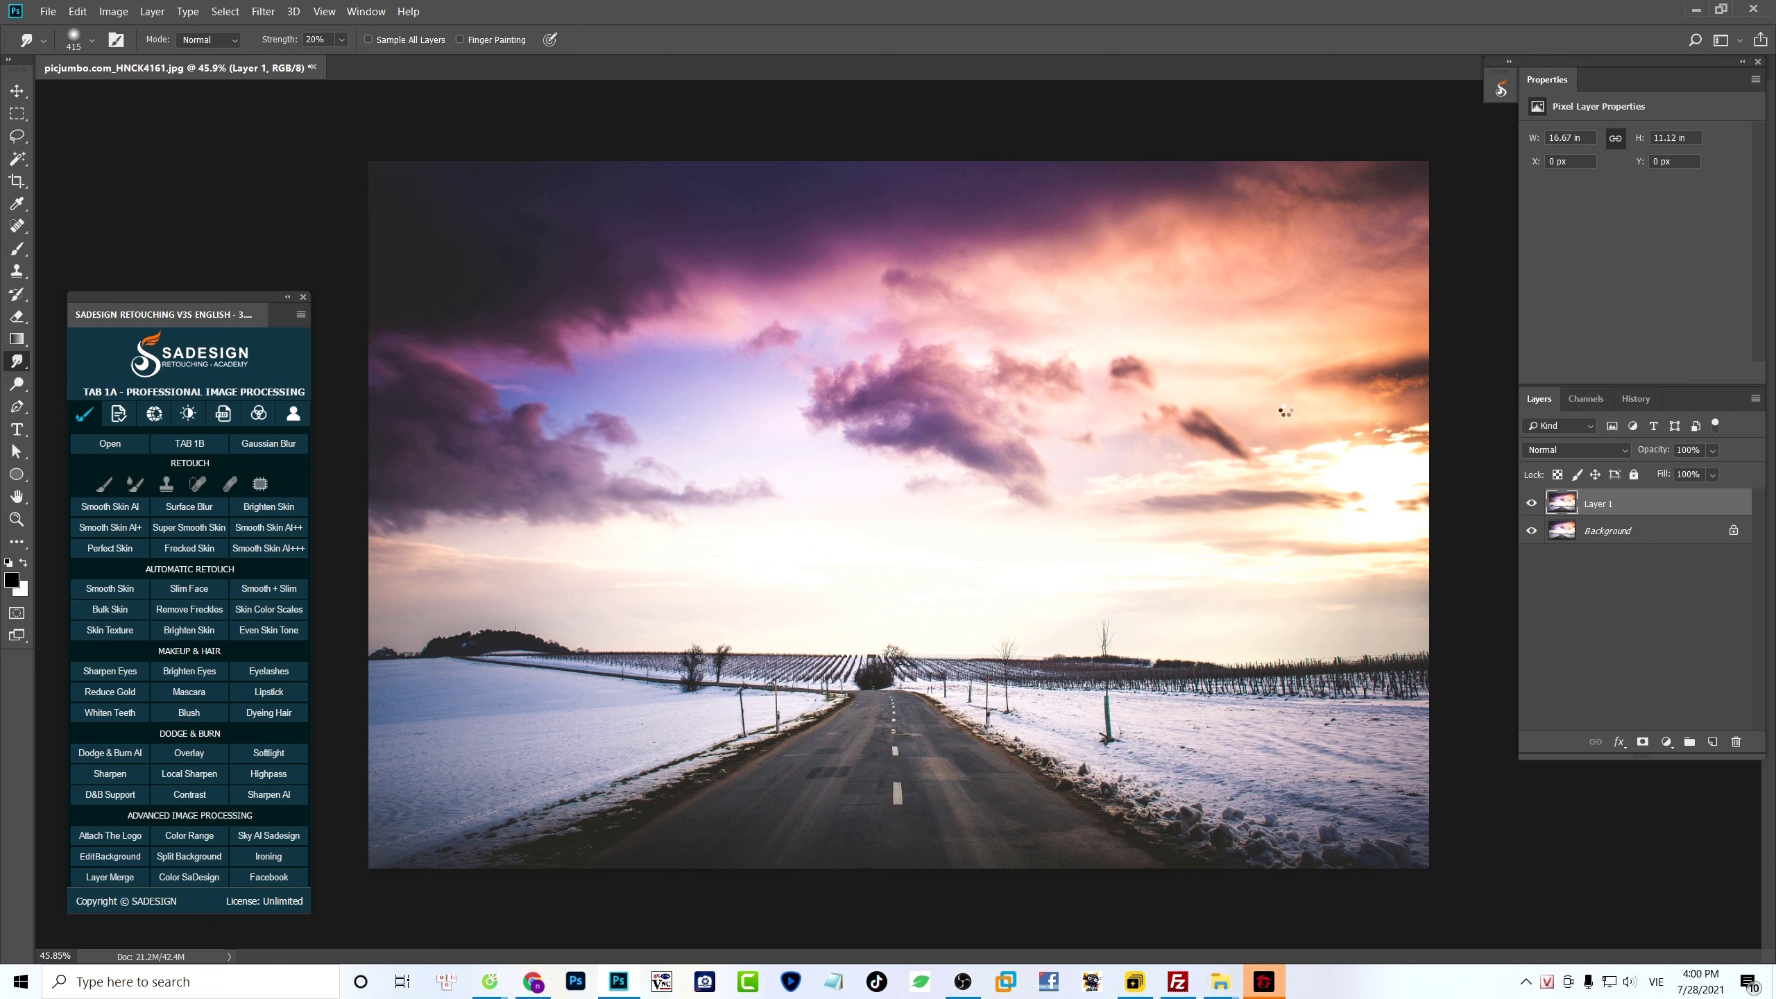
drag(1476, 386, 1491, 384)
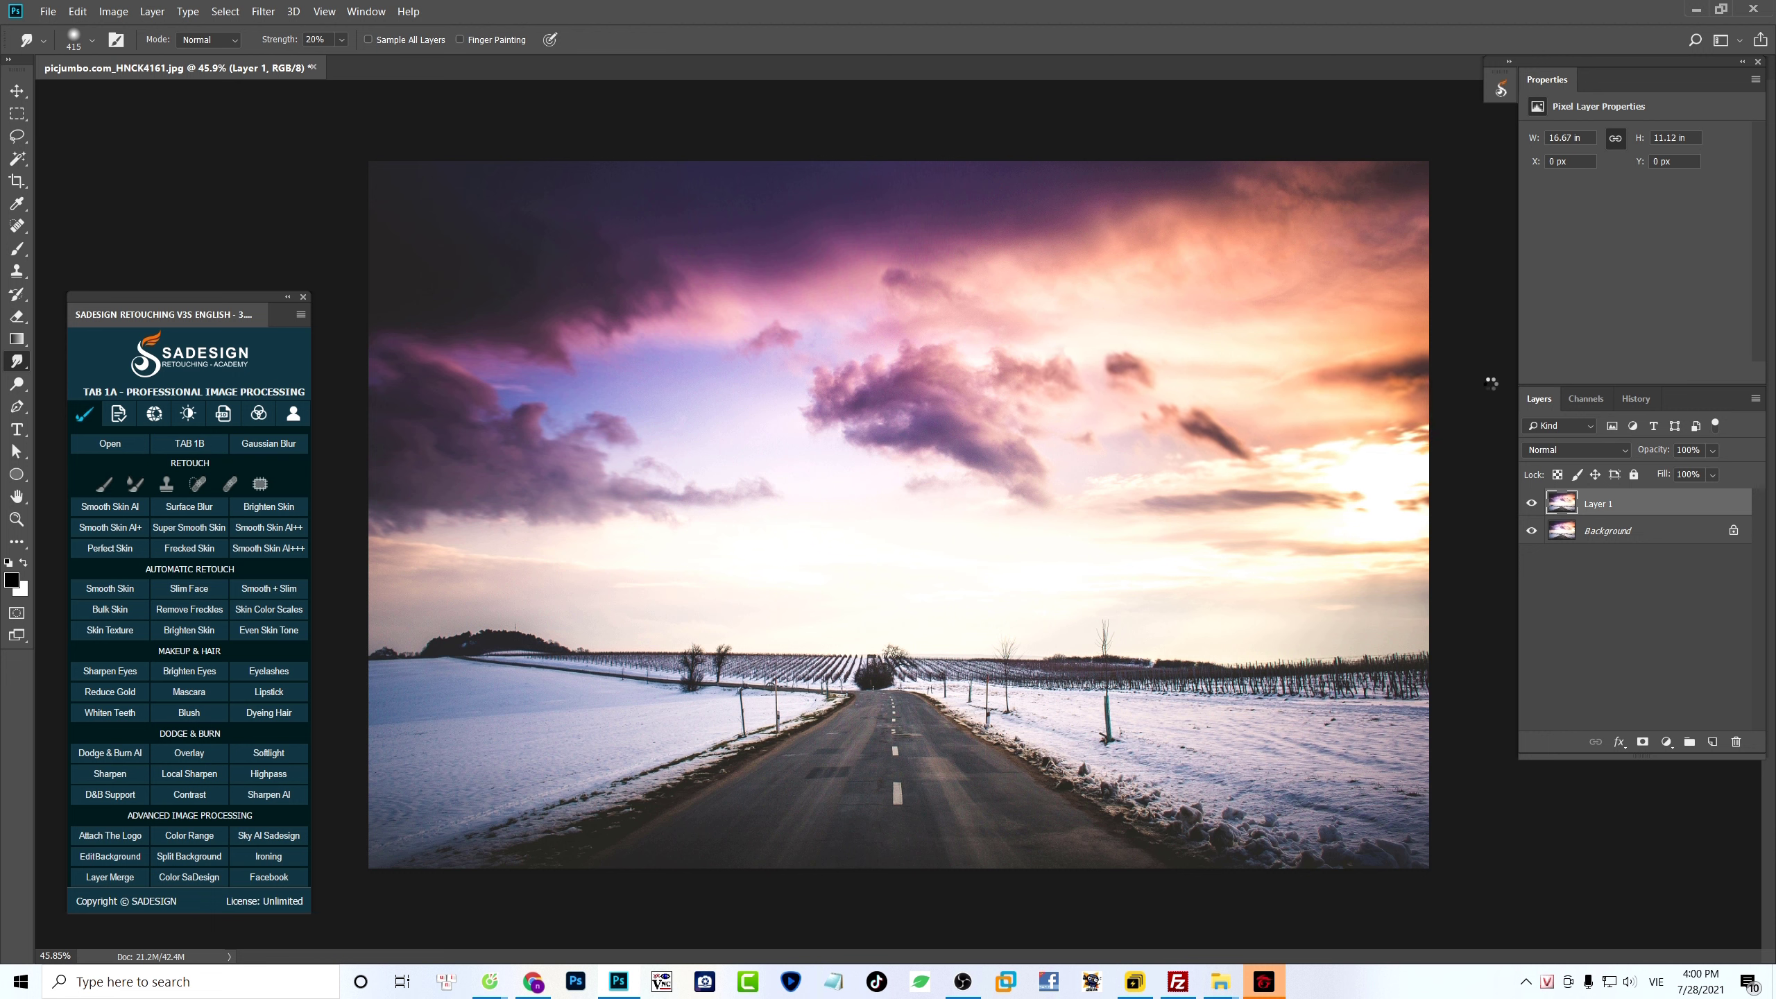
mouse_move(1316, 366)
mouse_down()
mouse_move(1476, 340)
mouse_move(1504, 289)
mouse_move(1487, 283)
mouse_up()
mouse_move(1297, 285)
mouse_down()
mouse_move(1476, 225)
mouse_move(1457, 209)
mouse_up()
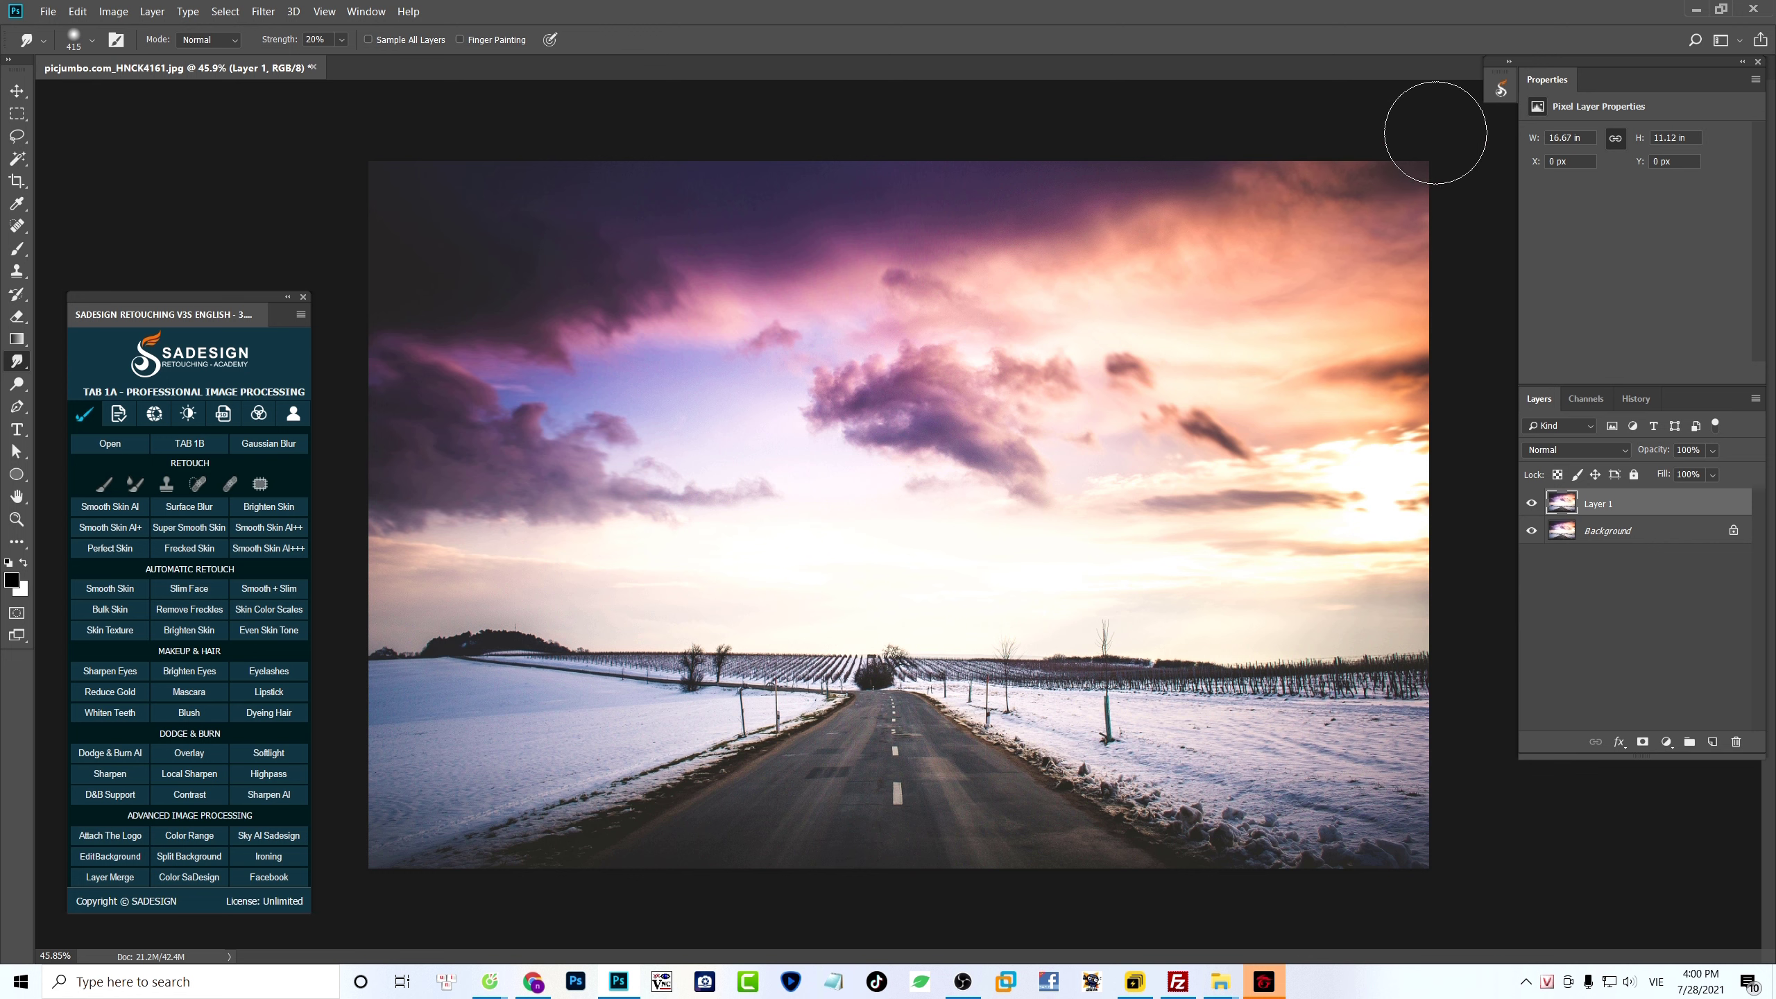
drag(1130, 183, 1271, 266)
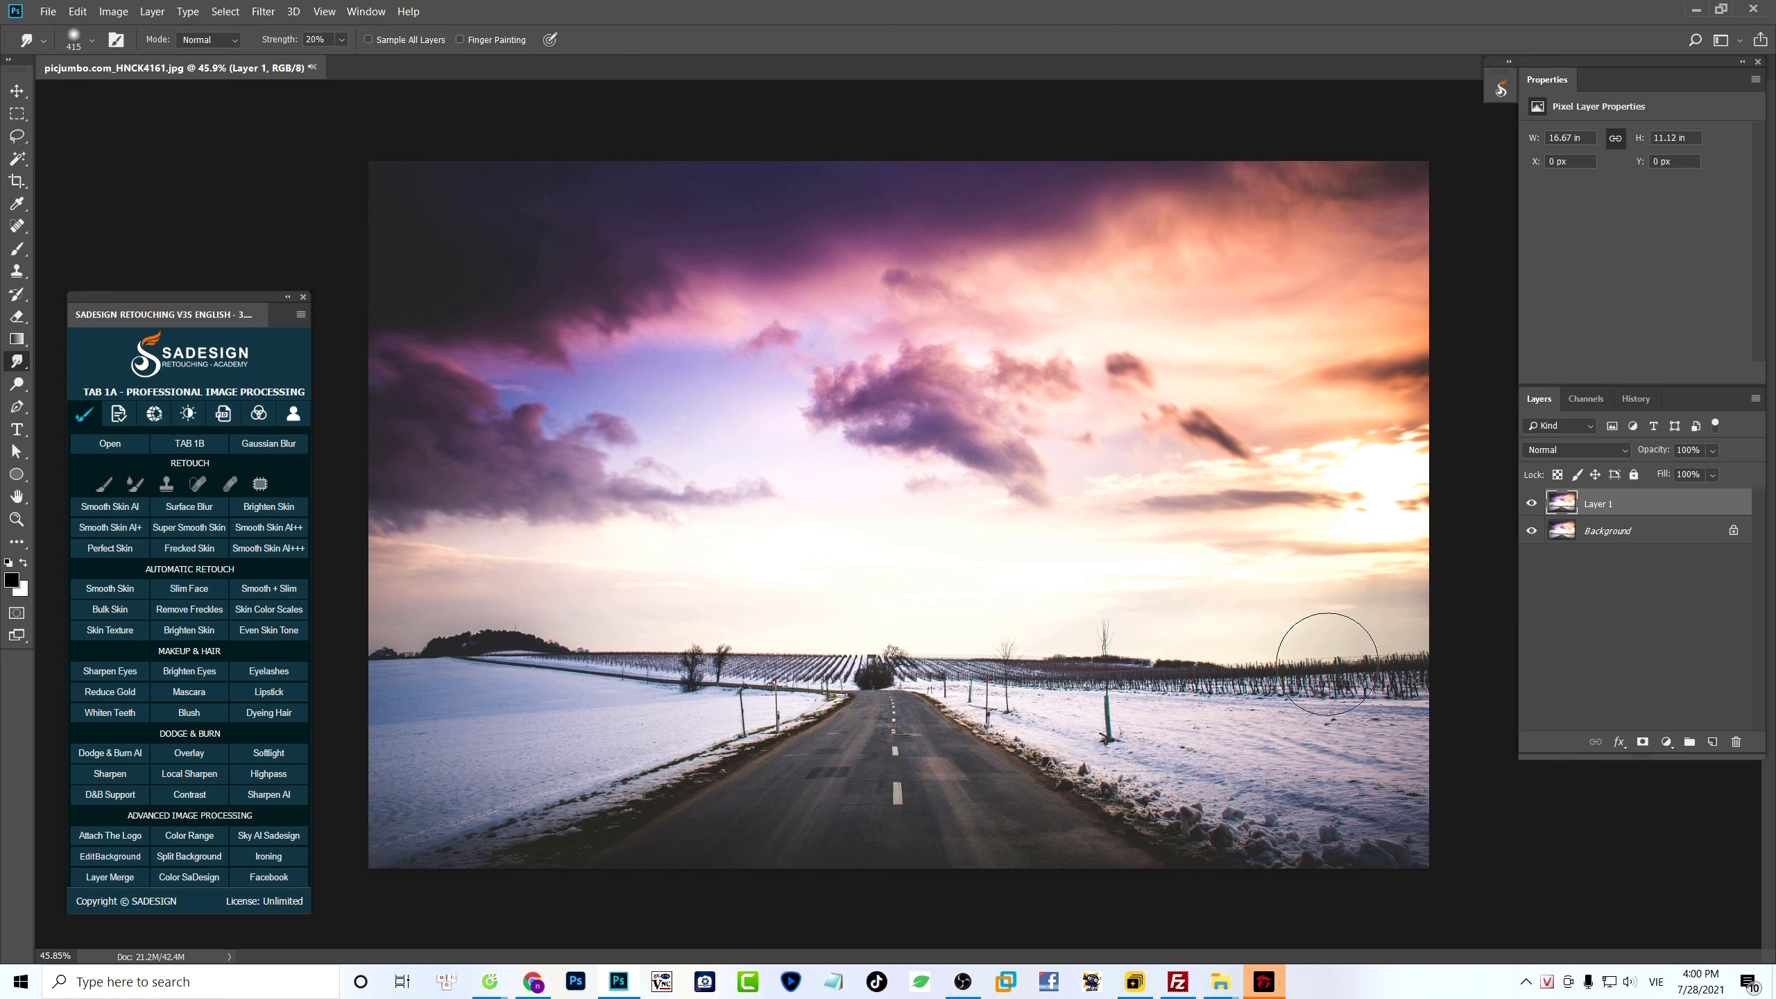
- Smudge the vineyard, snow and road outward toward the photo's right, lower and lower-left borders
drag(1327, 664, 1503, 644)
mouse_move(1198, 769)
mouse_down()
mouse_move(1476, 846)
mouse_move(1465, 731)
mouse_up()
drag(1081, 800, 1302, 902)
drag(1006, 786, 1079, 878)
drag(951, 770, 1015, 858)
drag(896, 776, 888, 925)
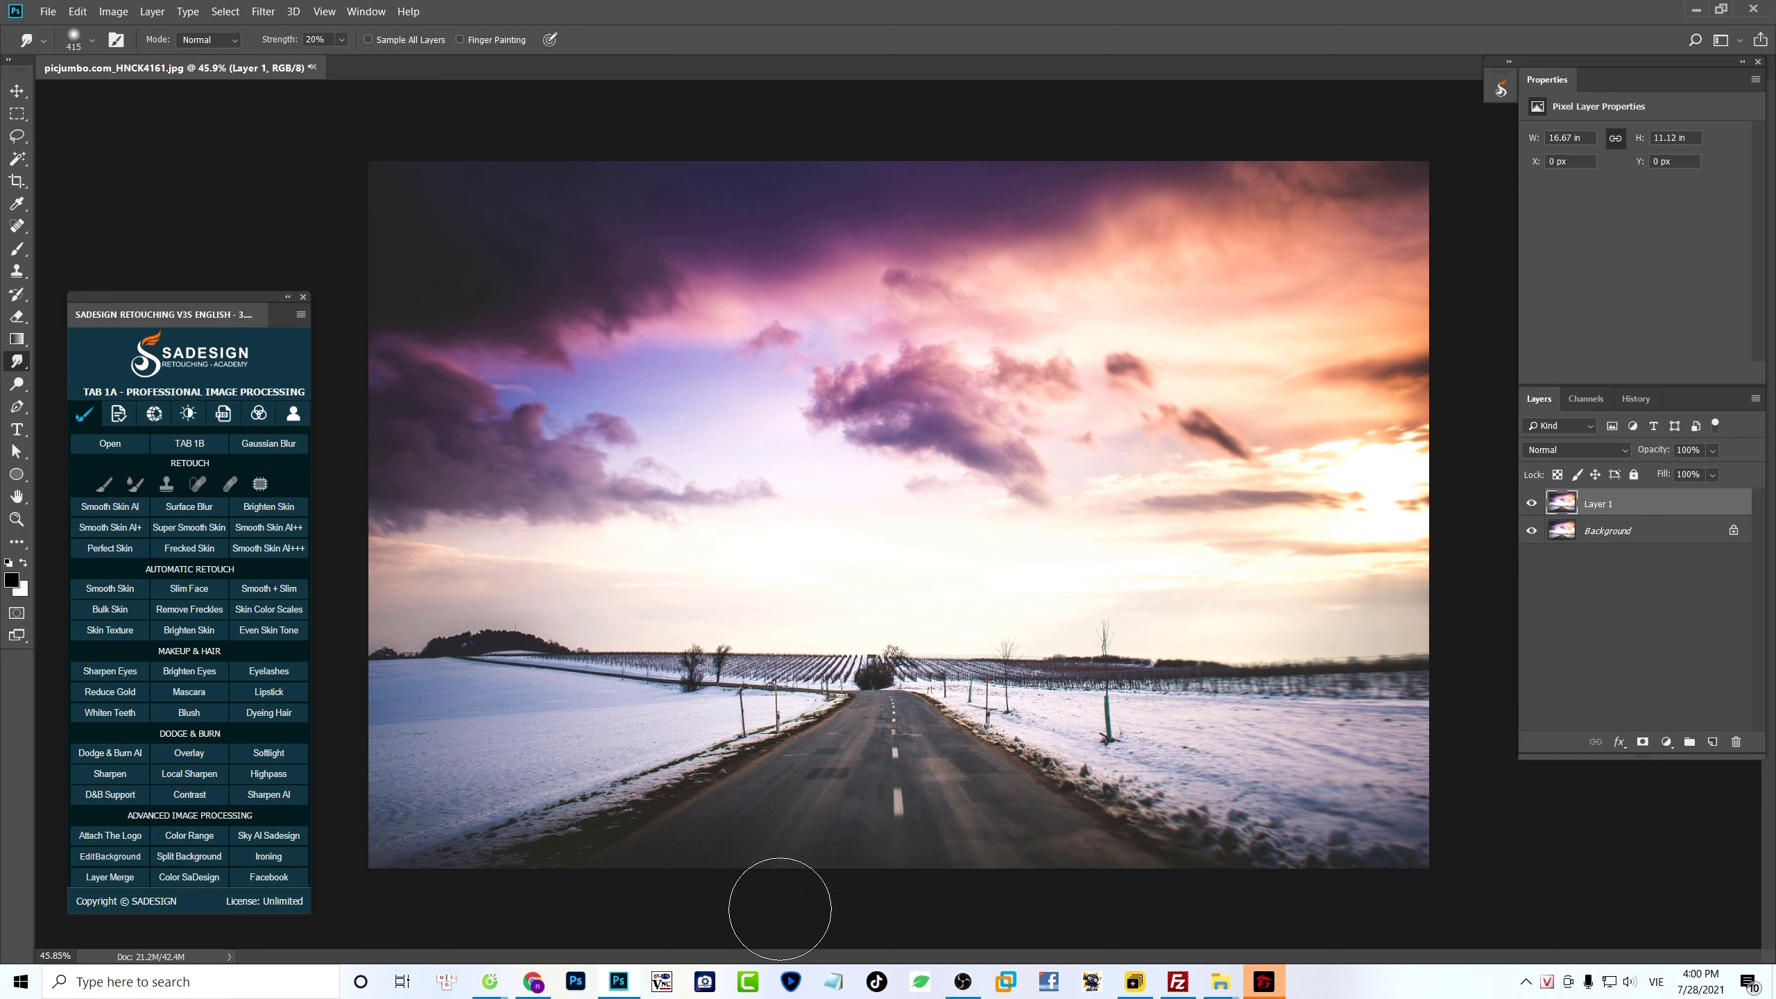
mouse_move(808, 791)
mouse_down()
mouse_move(729, 752)
mouse_move(528, 859)
mouse_move(420, 878)
mouse_up()
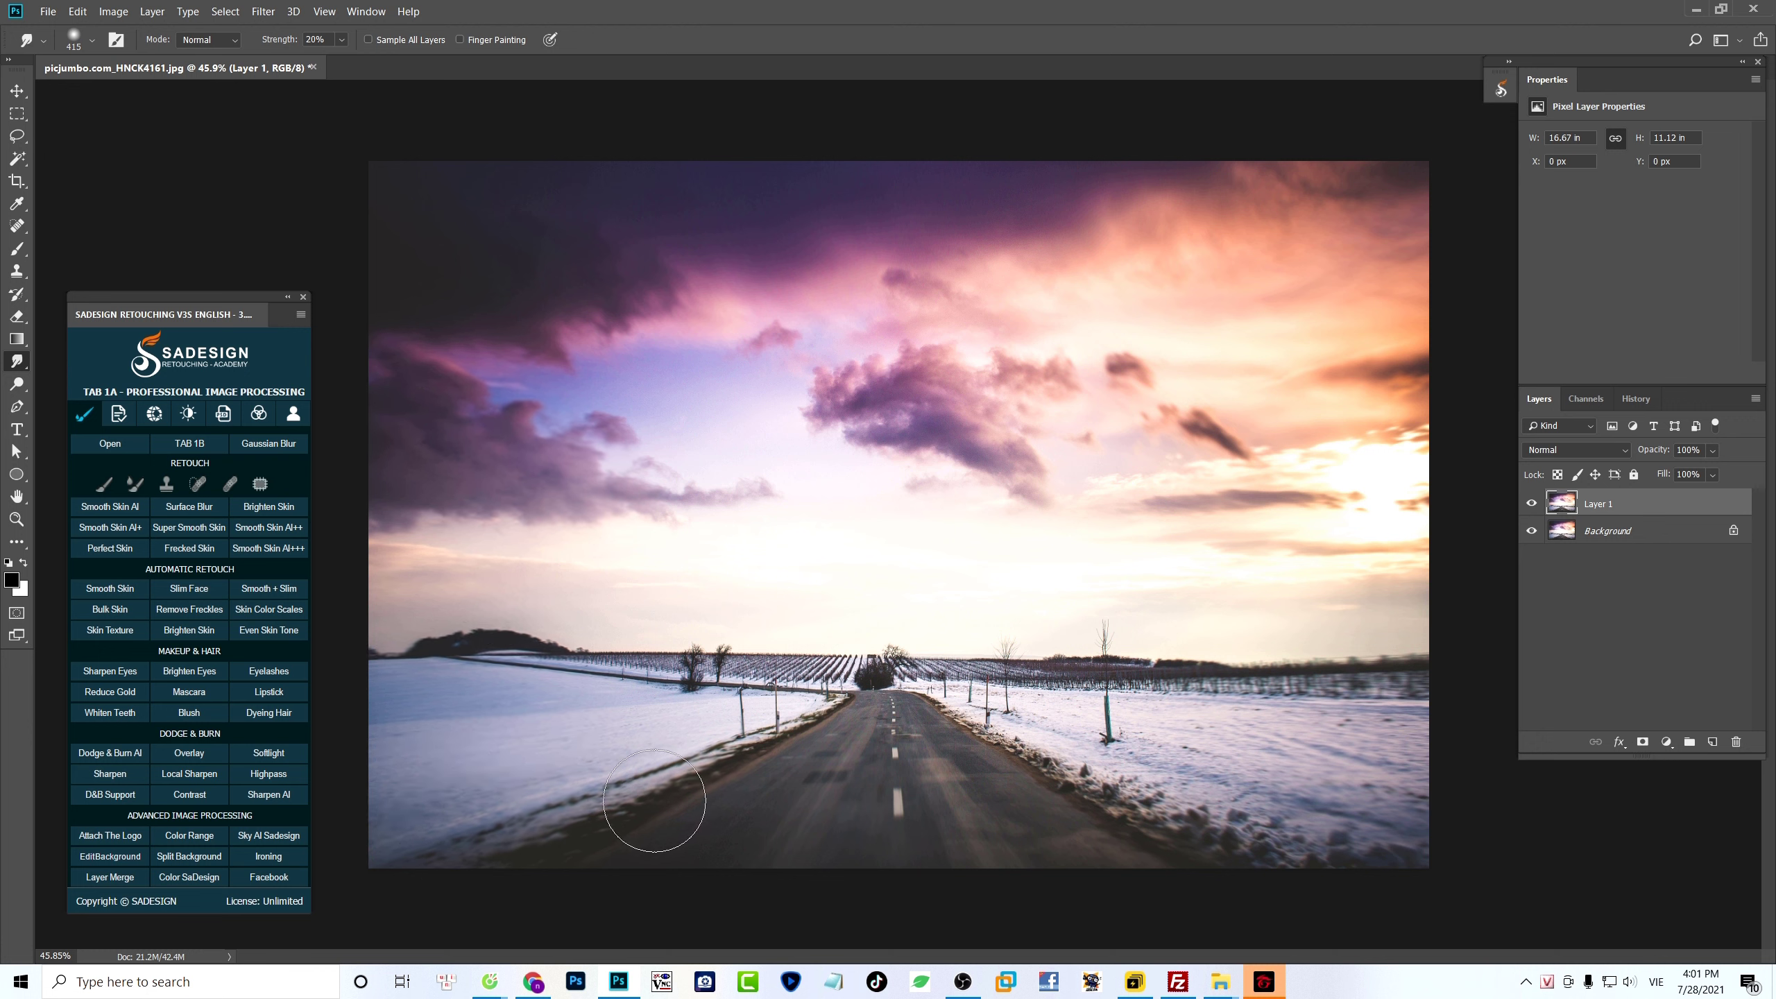
drag(1029, 747, 1308, 868)
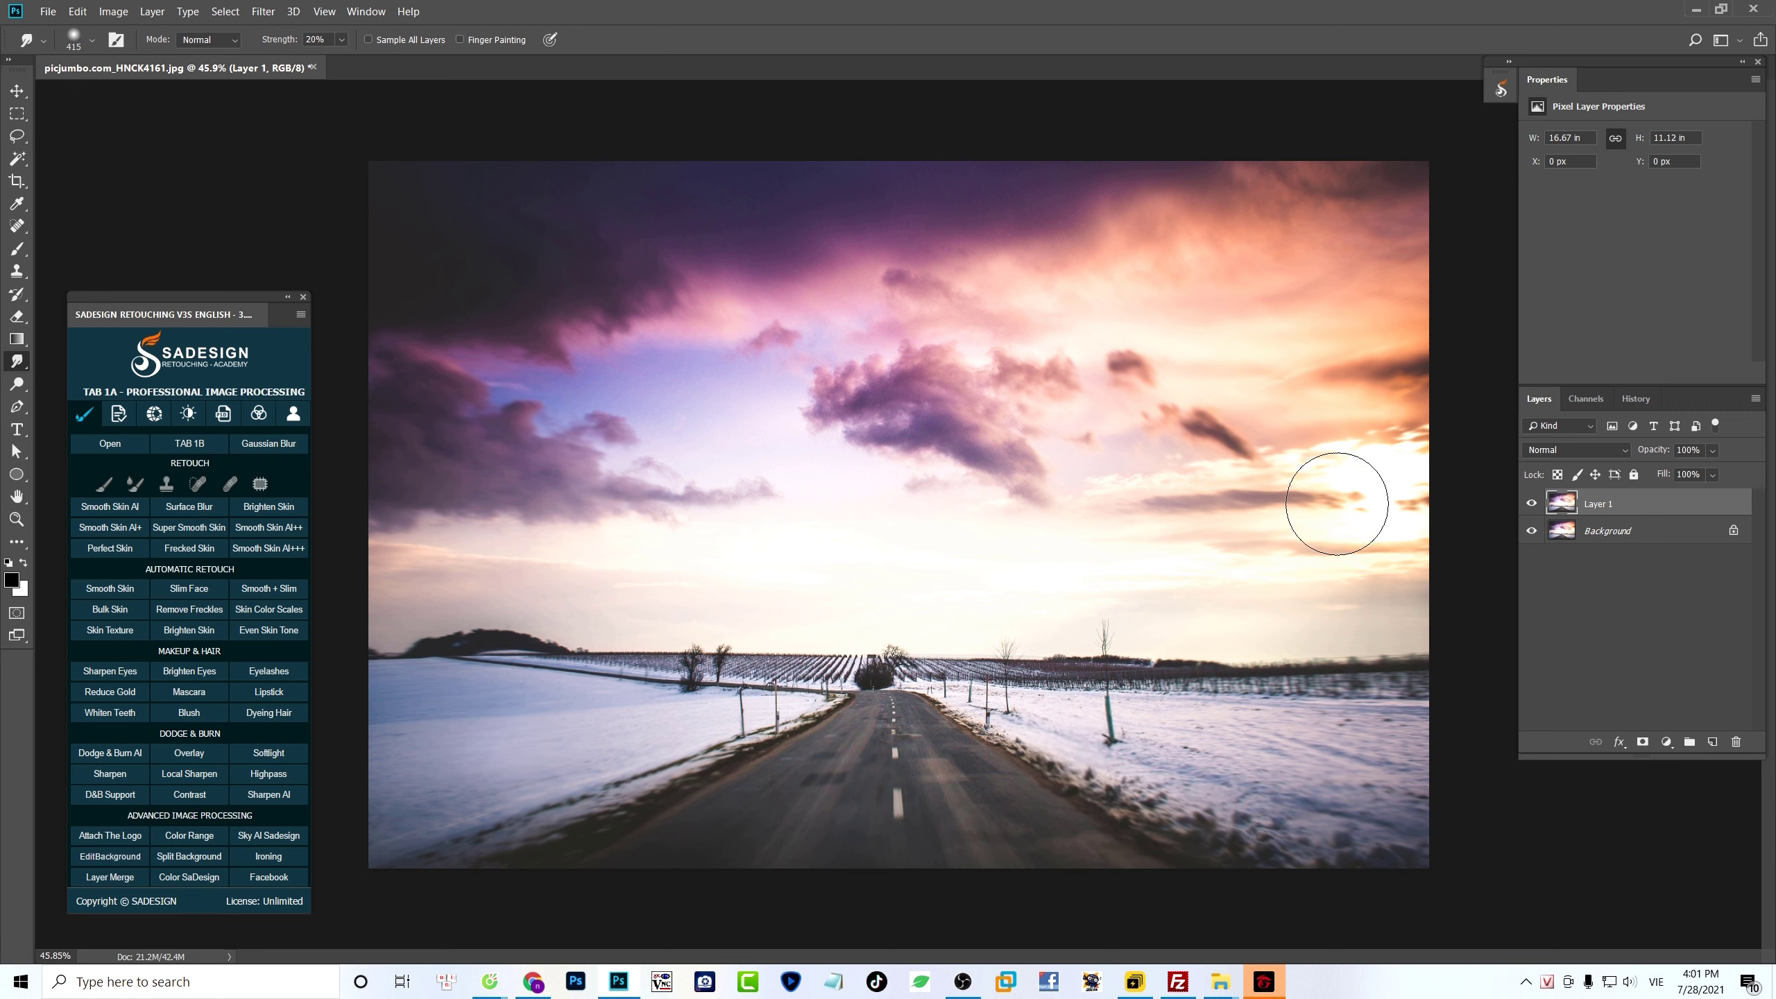
- Compare the smudged snowy road layer with the original and convert it to a smart object
click(1530, 504)
click(1530, 503)
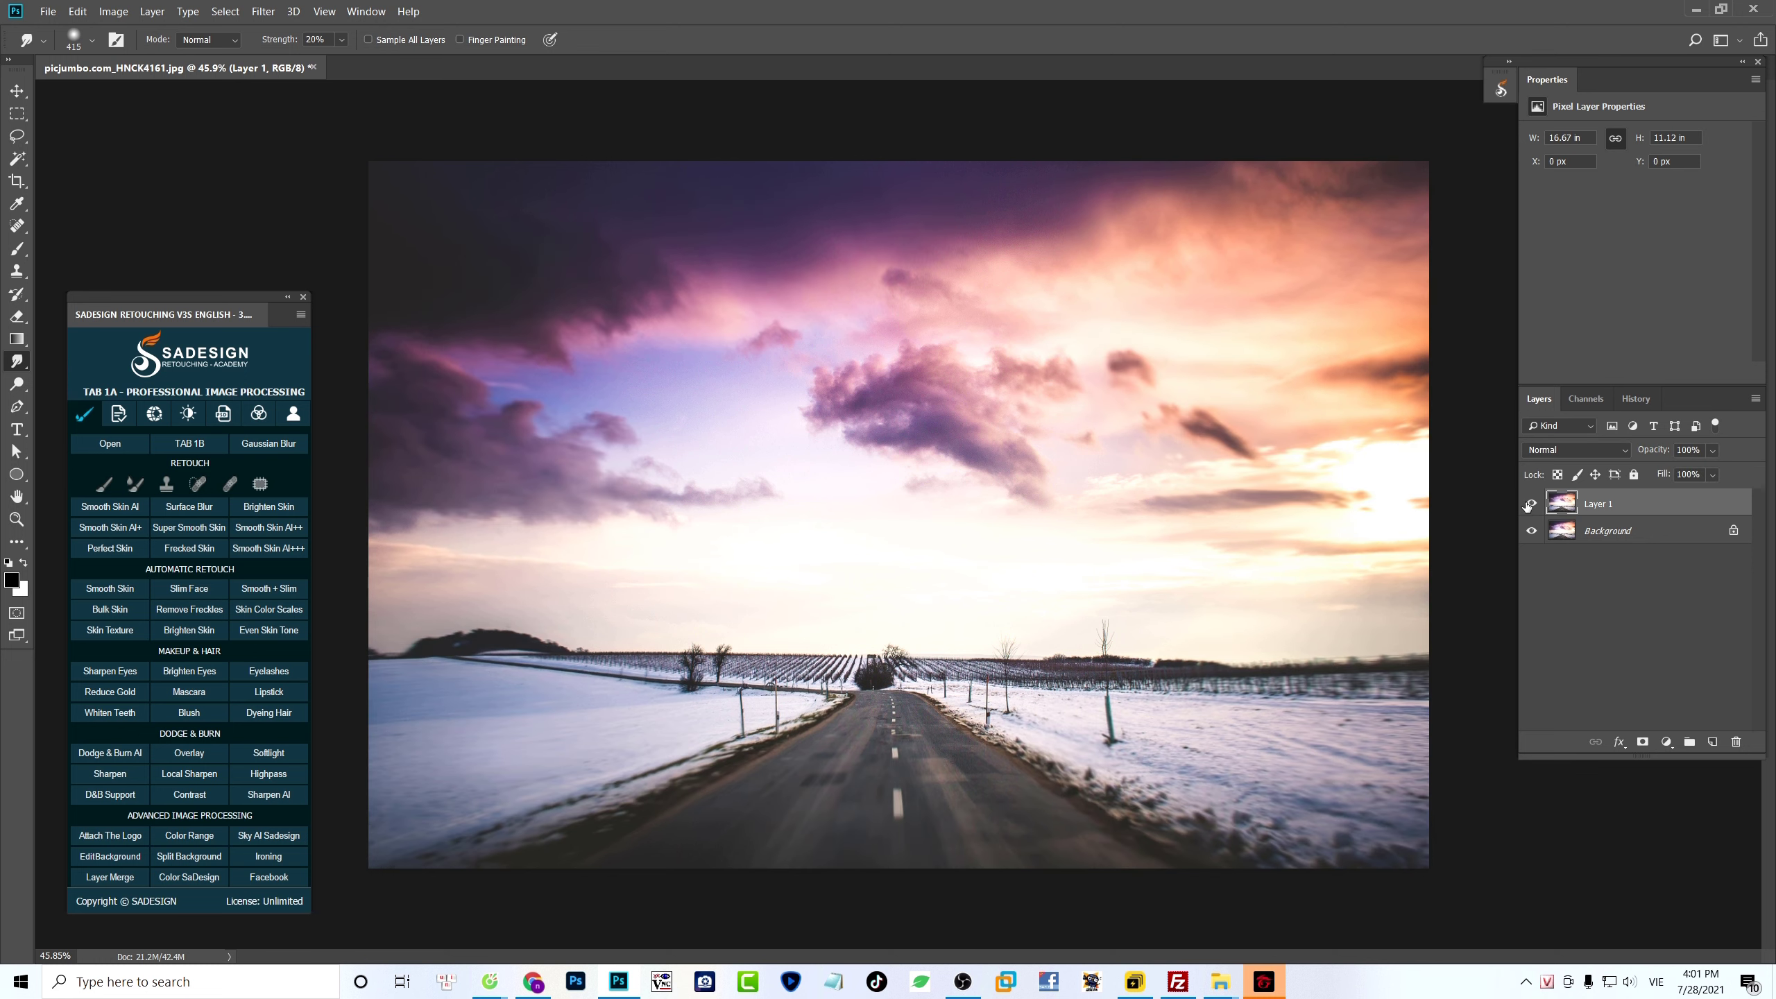
click(1530, 504)
click(1531, 503)
click(1530, 504)
click(1531, 504)
right_click(1656, 506)
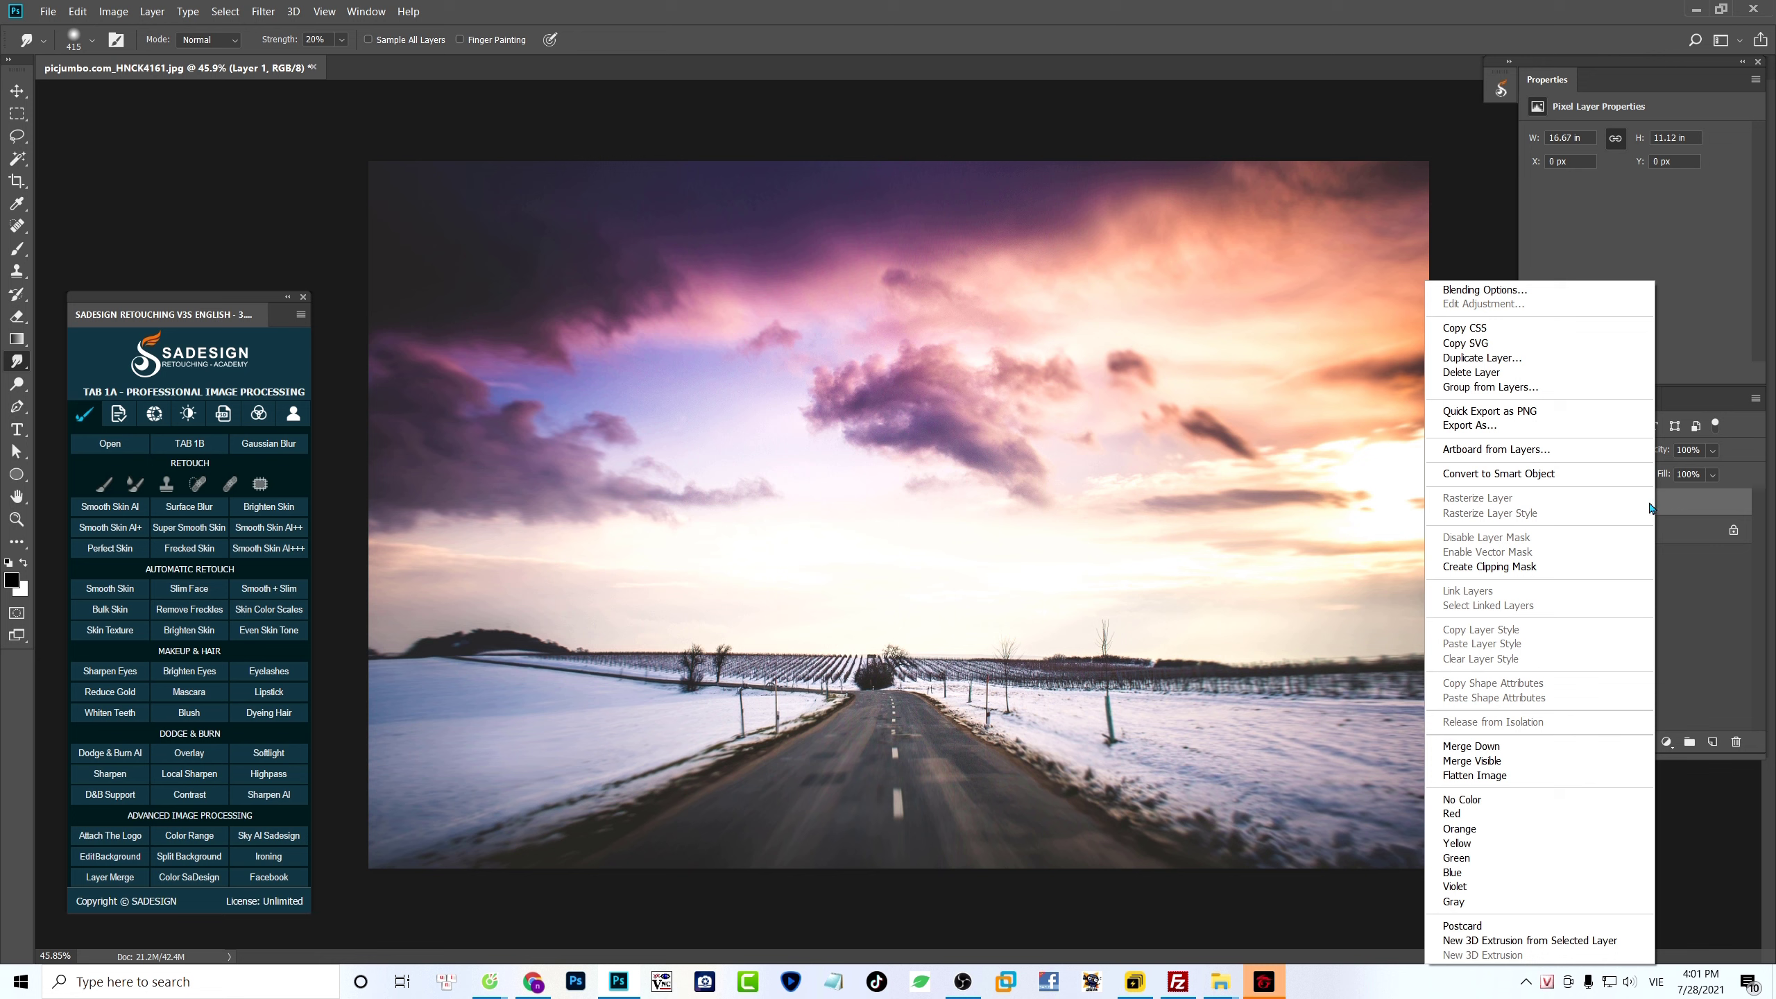
click(1582, 480)
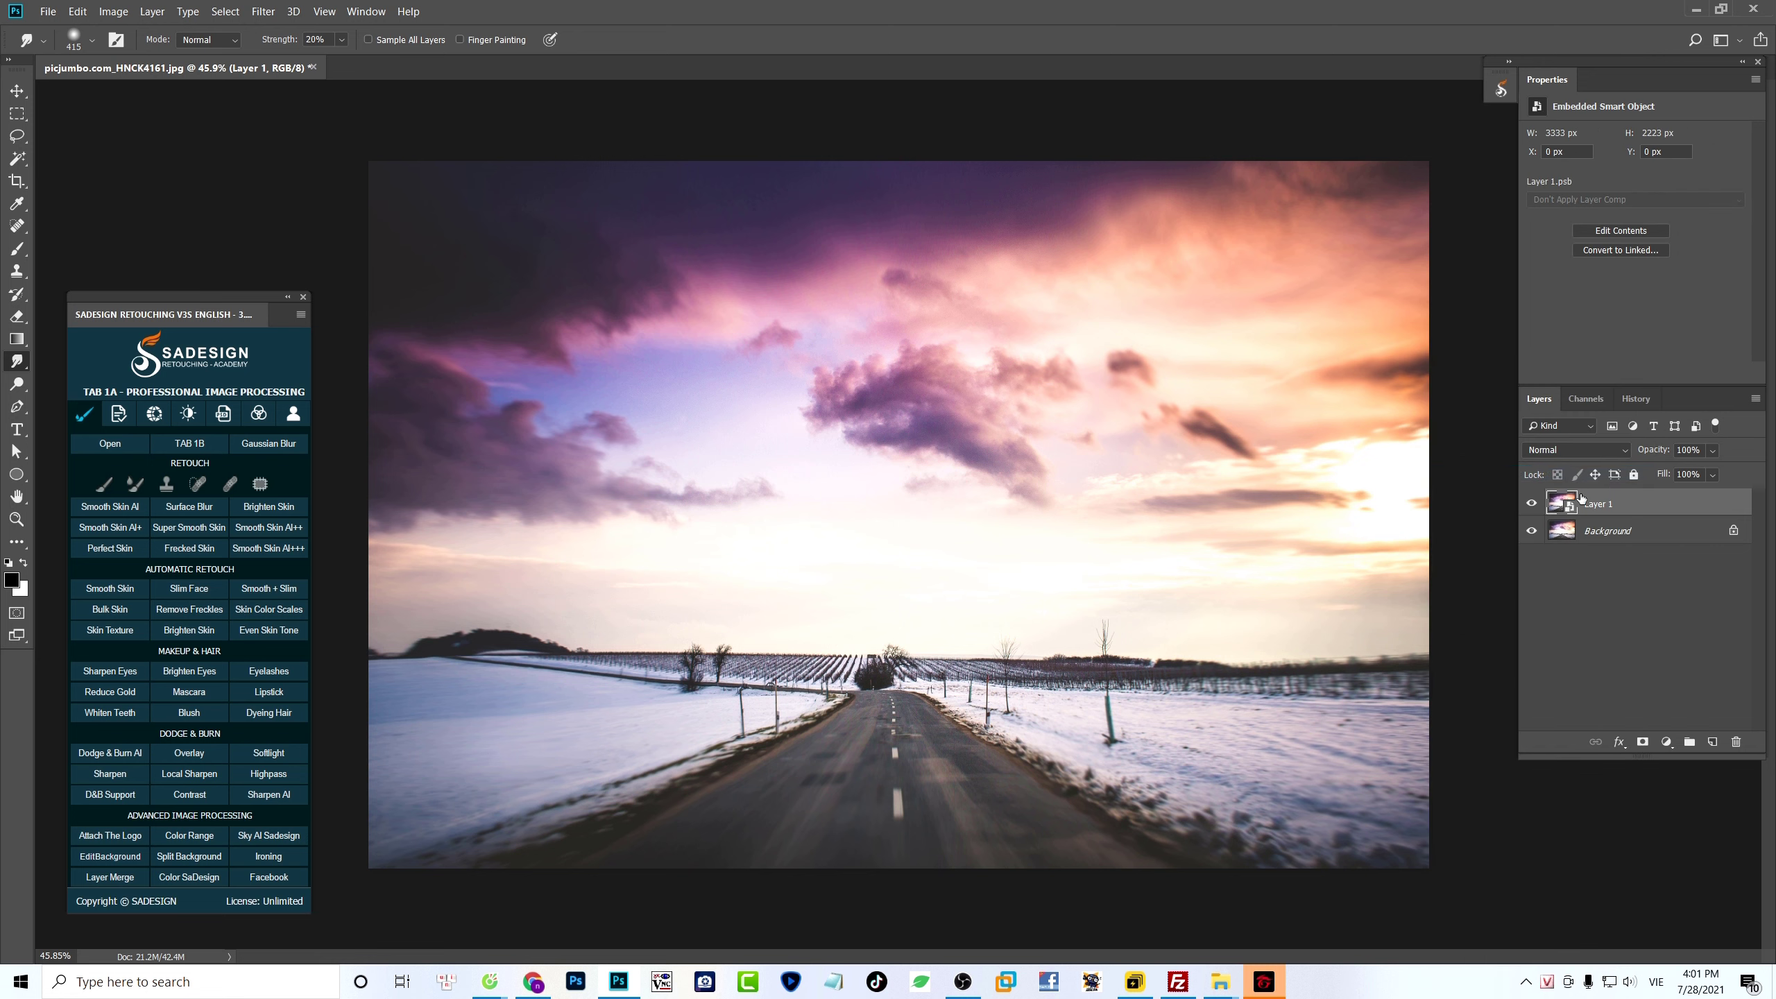
- Open the Filter Gallery's Diffuse Glow on the smudged smart object and compare the preview with and without the effect
click(269, 10)
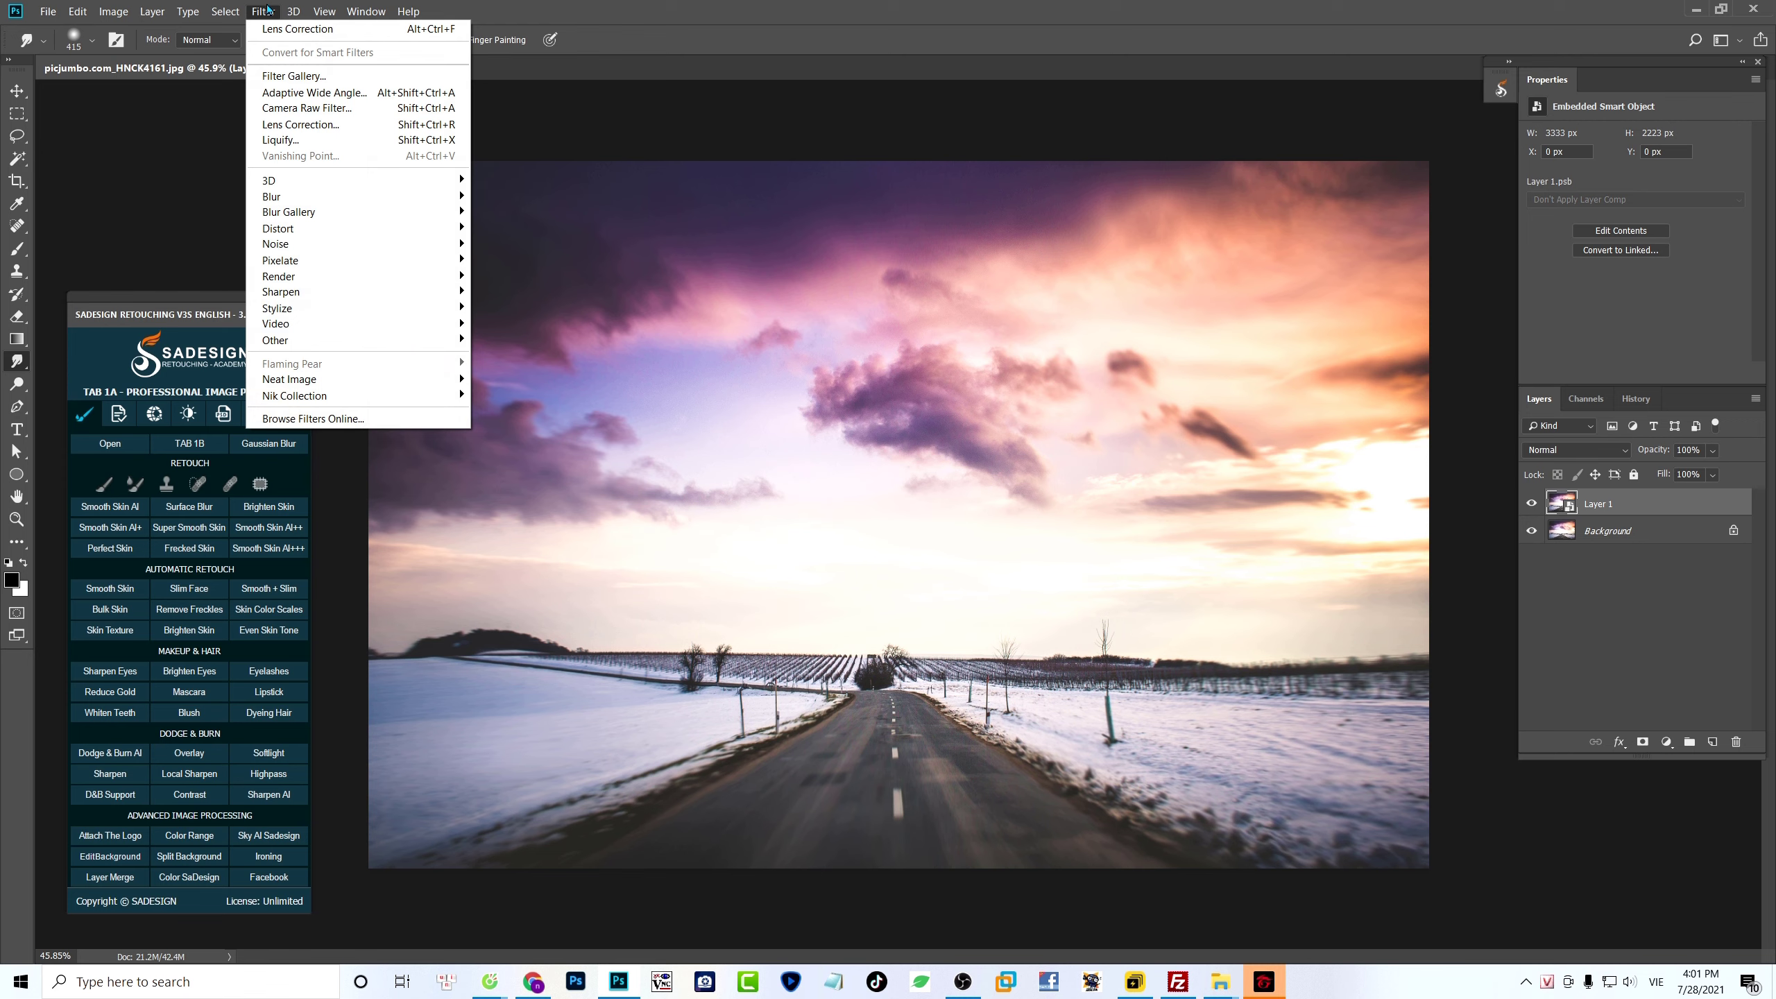
click(294, 76)
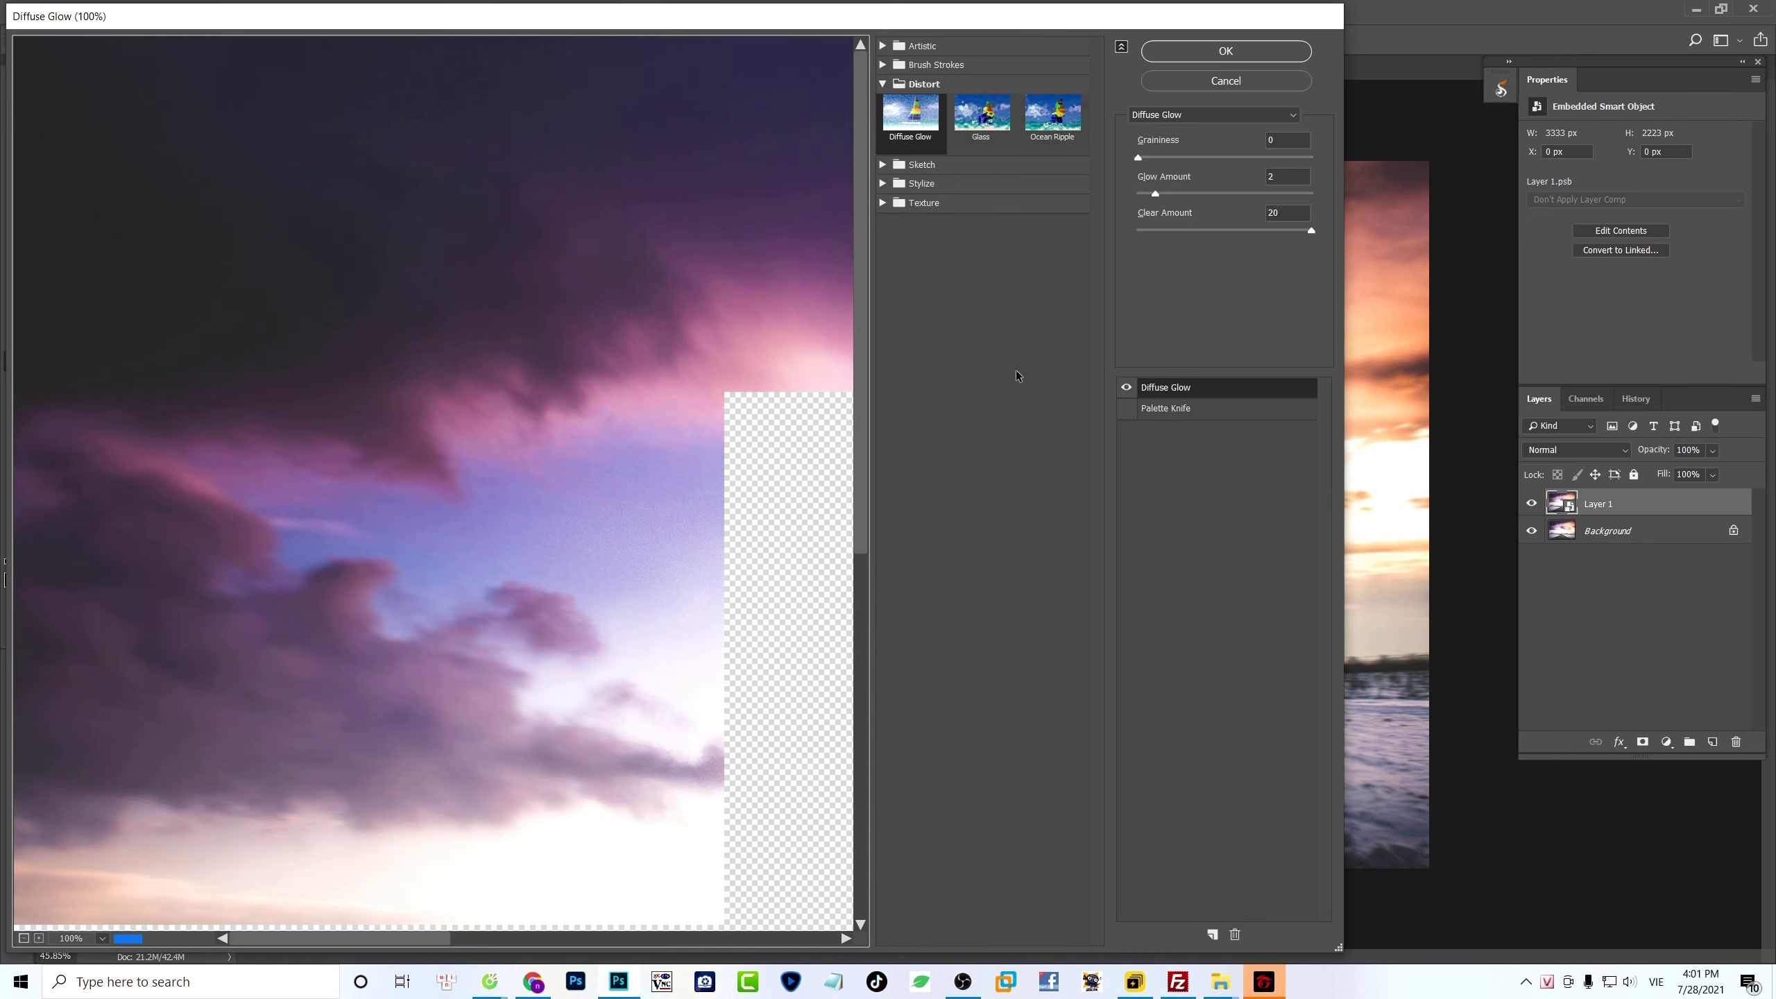
key(ctrl+minus)
key(ctrl+minus)
key(ctrl+minus)
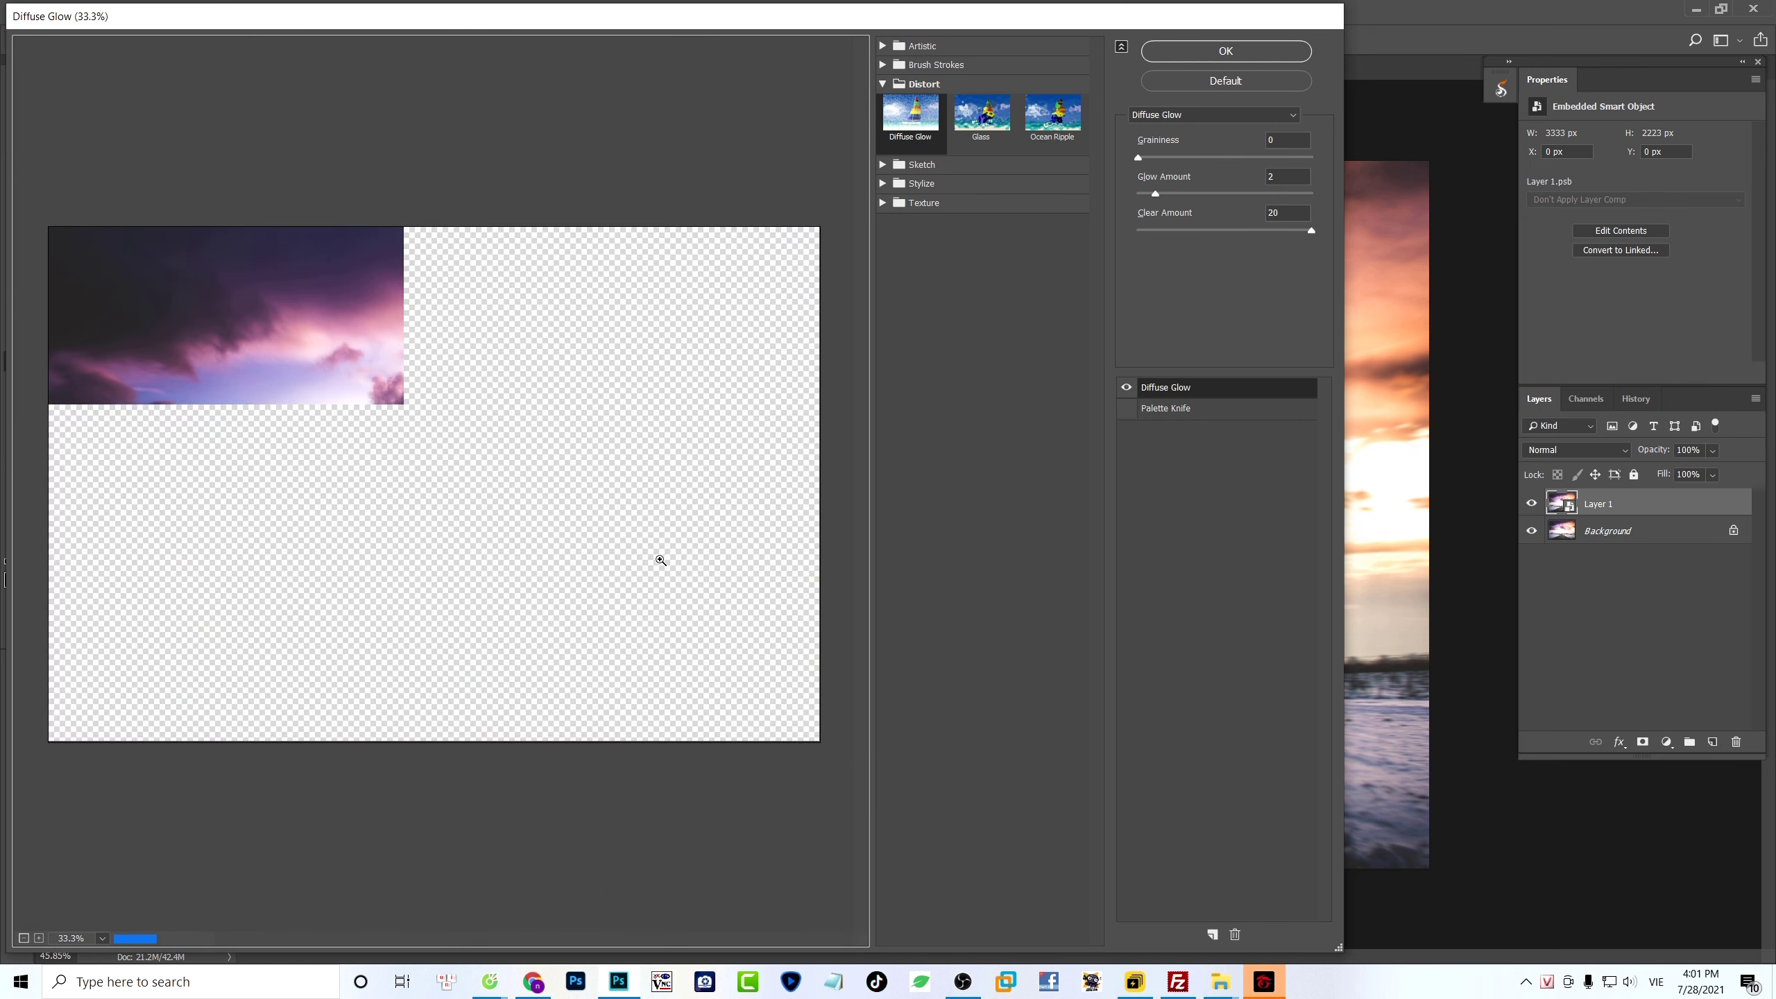
key(ctrl+plus)
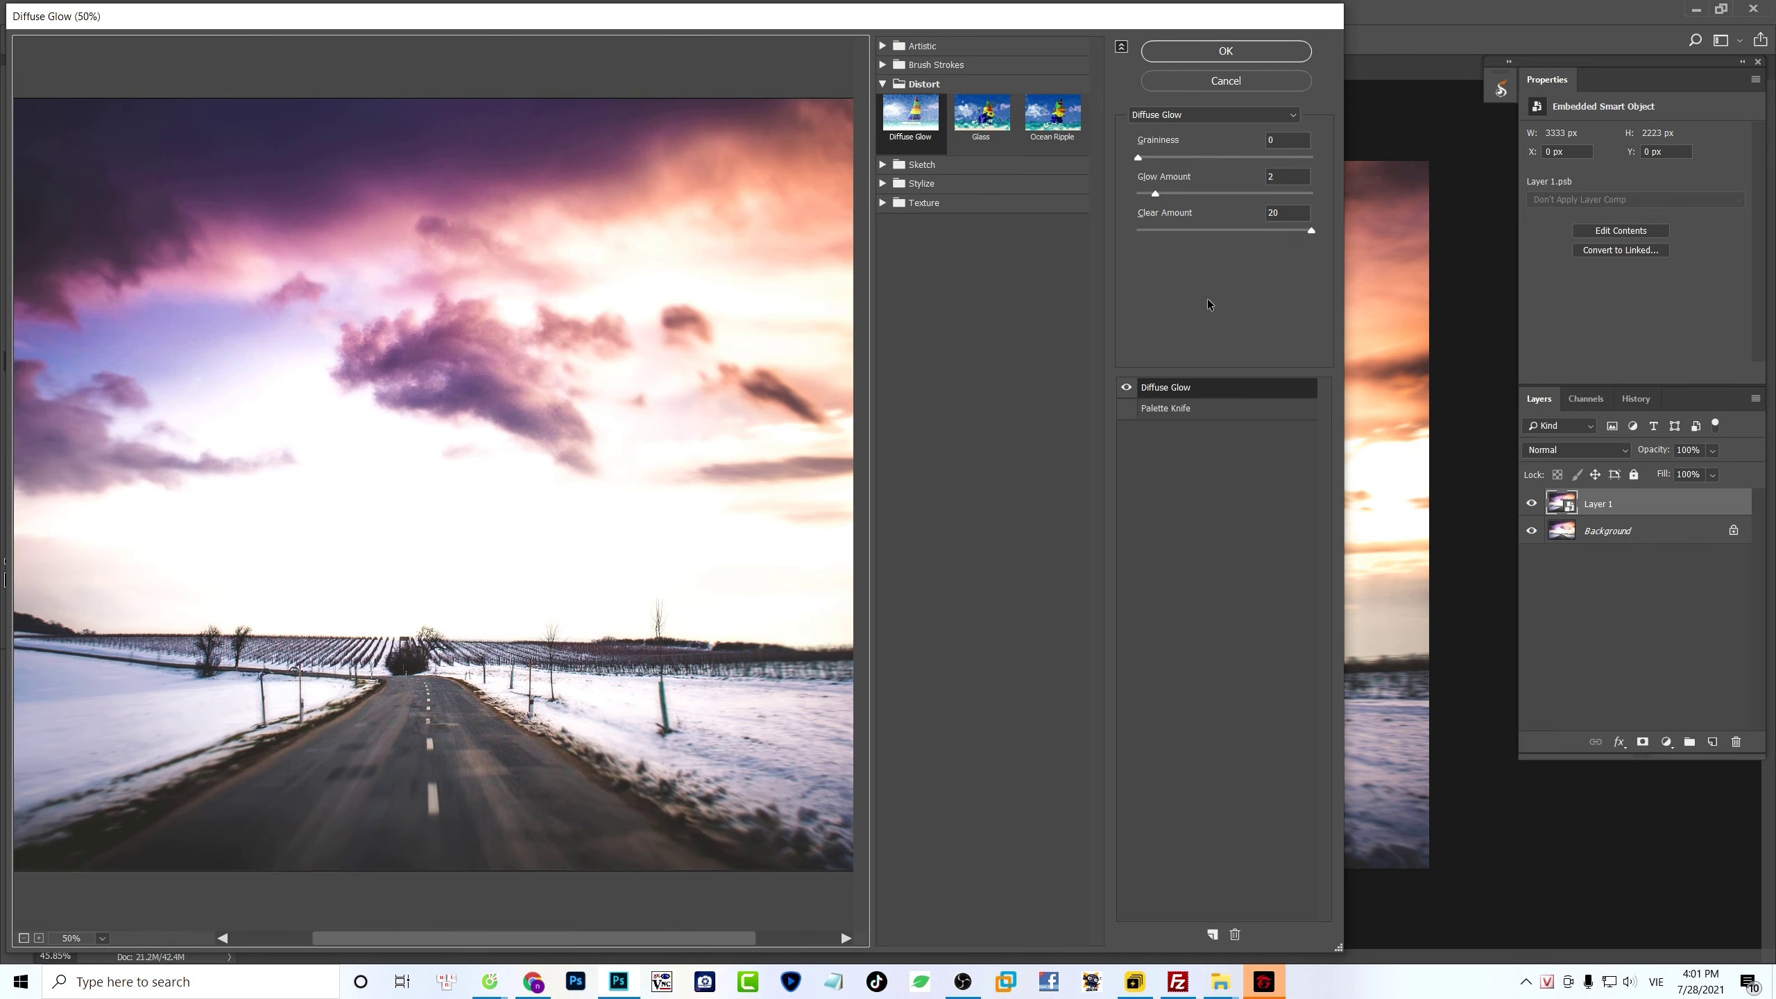
click(1126, 388)
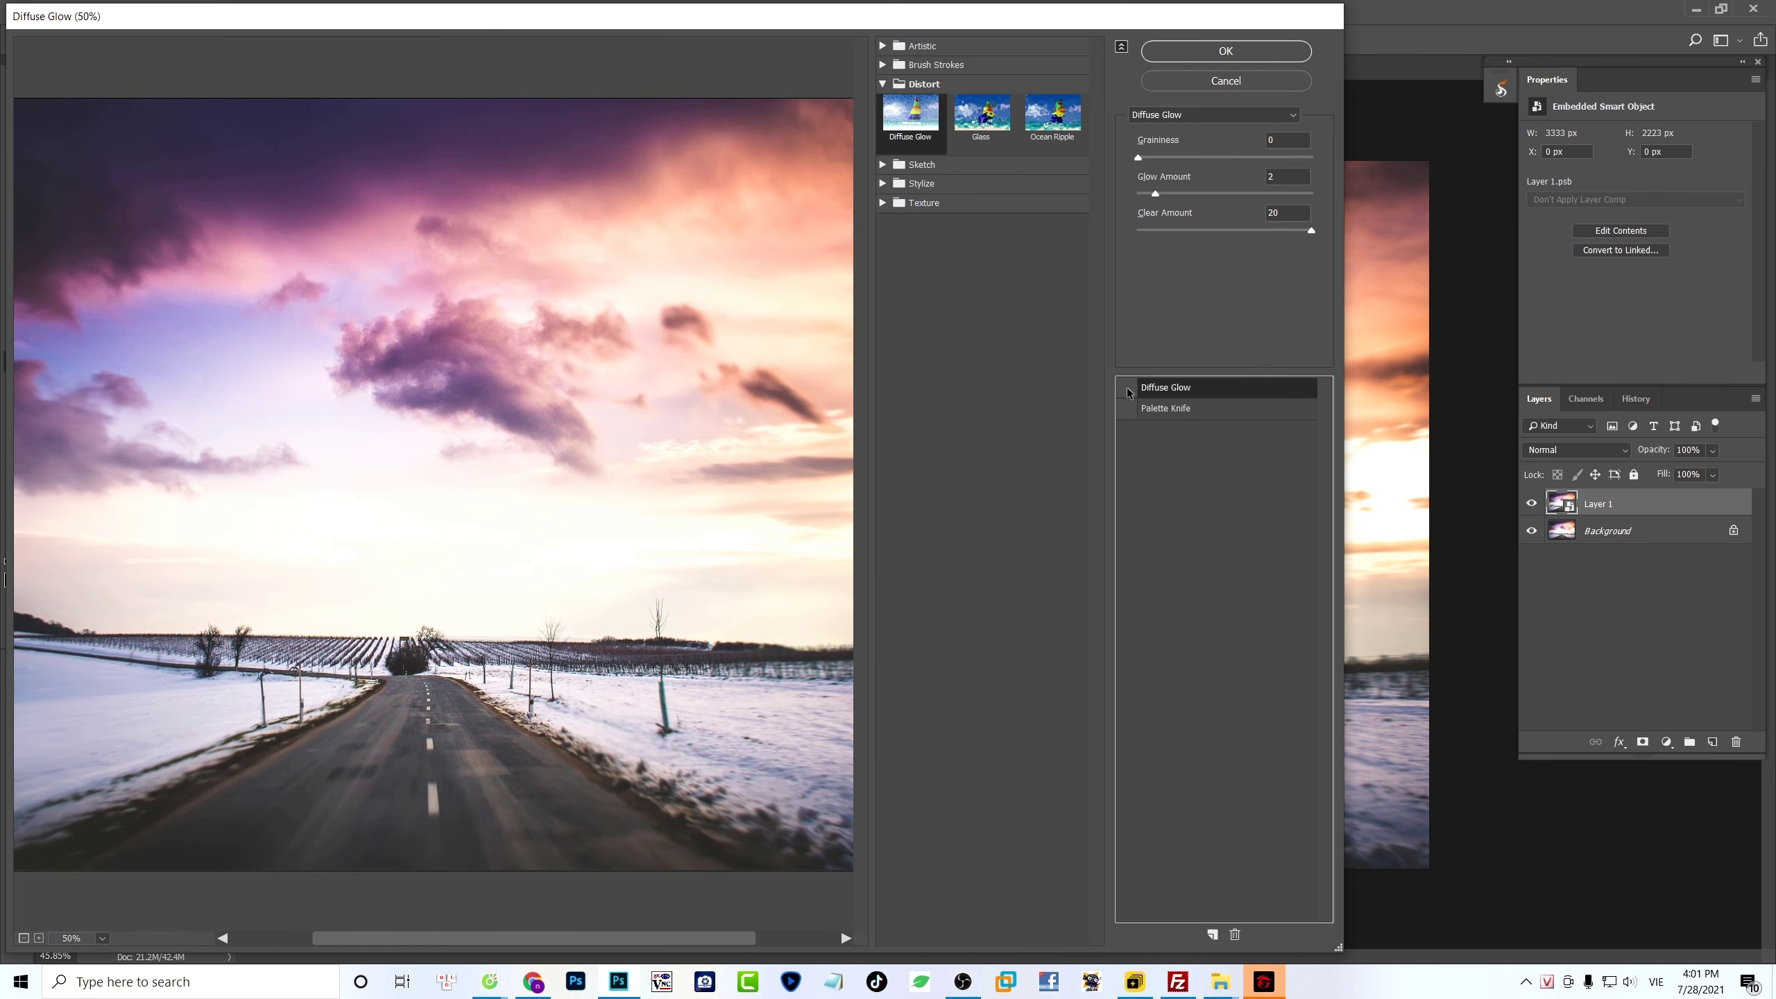
click(1126, 387)
click(1127, 387)
click(1126, 388)
- Set the Diffuse Glow graininess to 1, compare the effect on and off, and apply it as a smart filter
click(1282, 138)
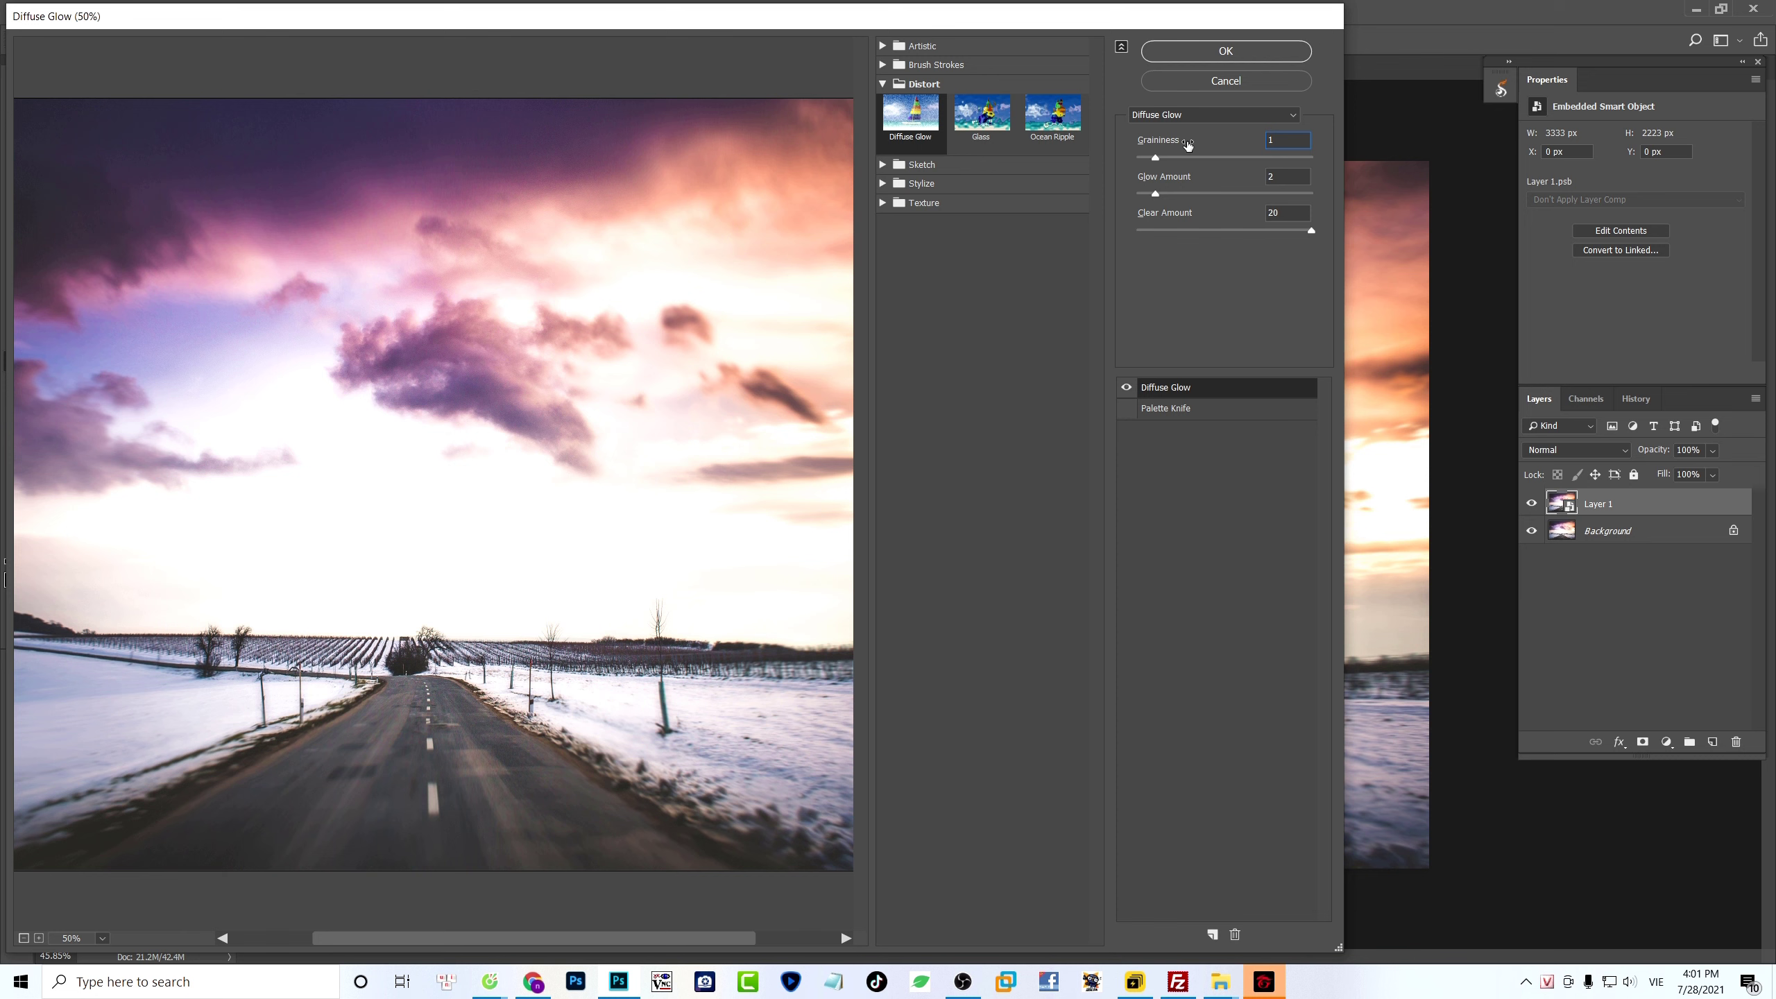
click(1127, 388)
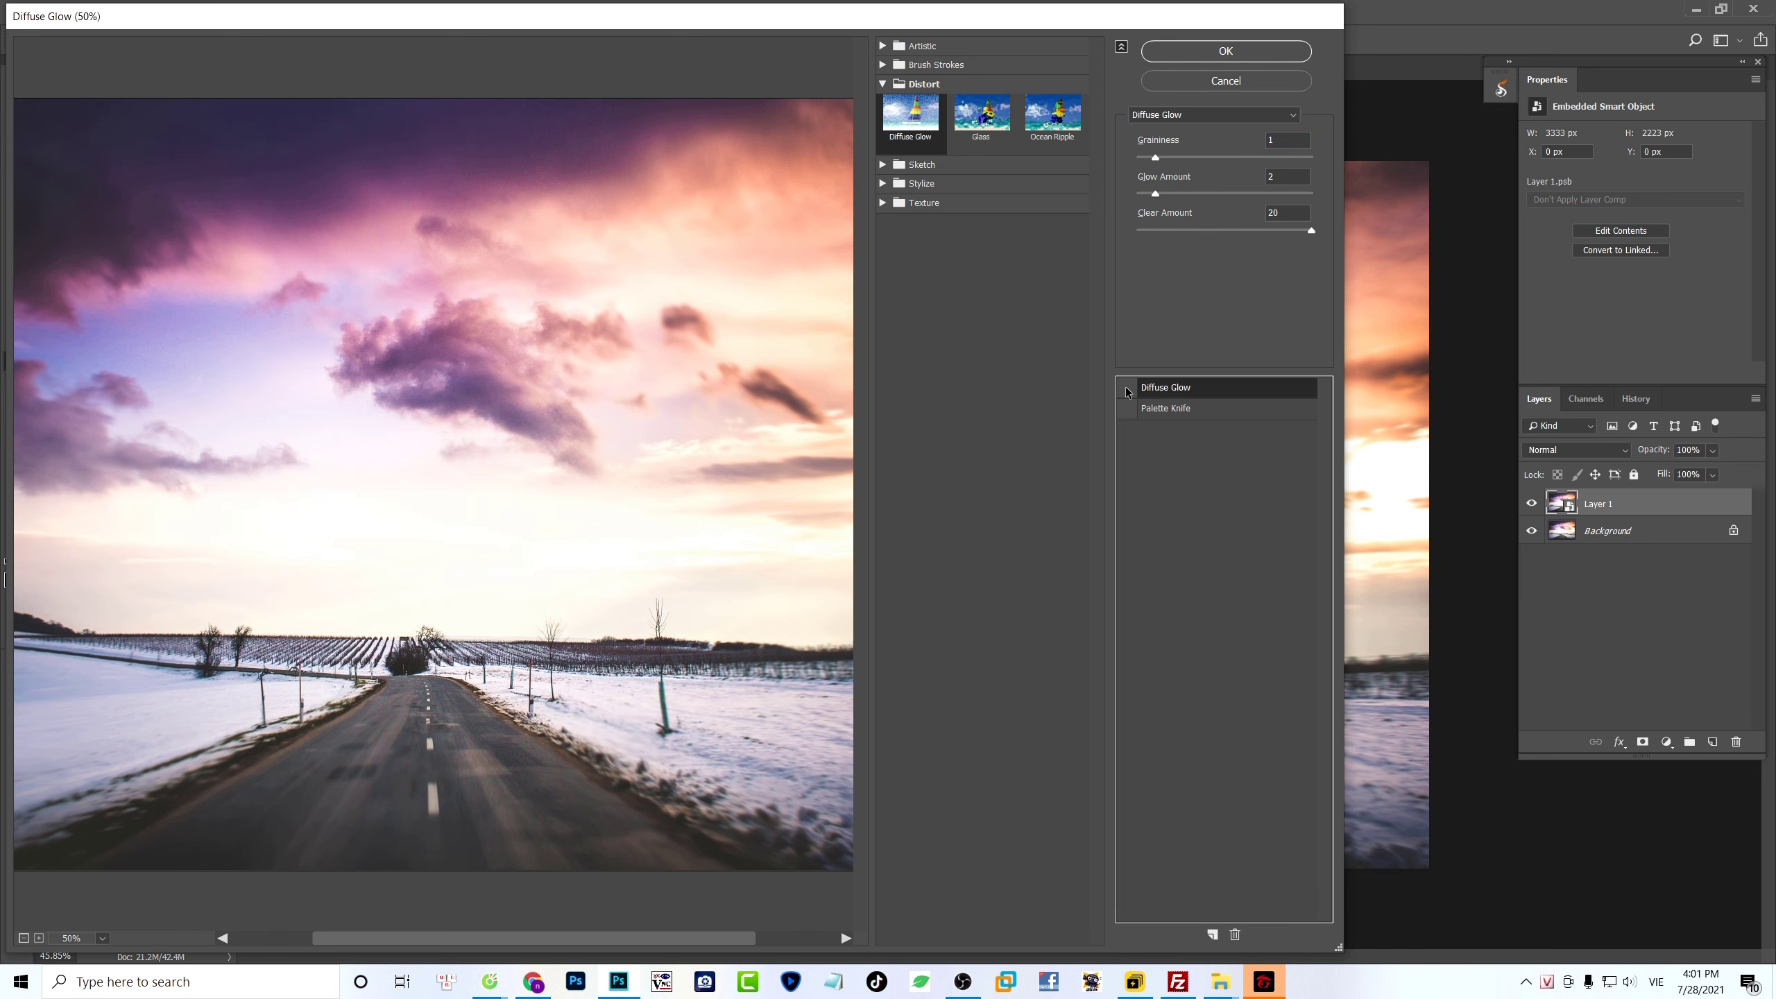
click(1126, 387)
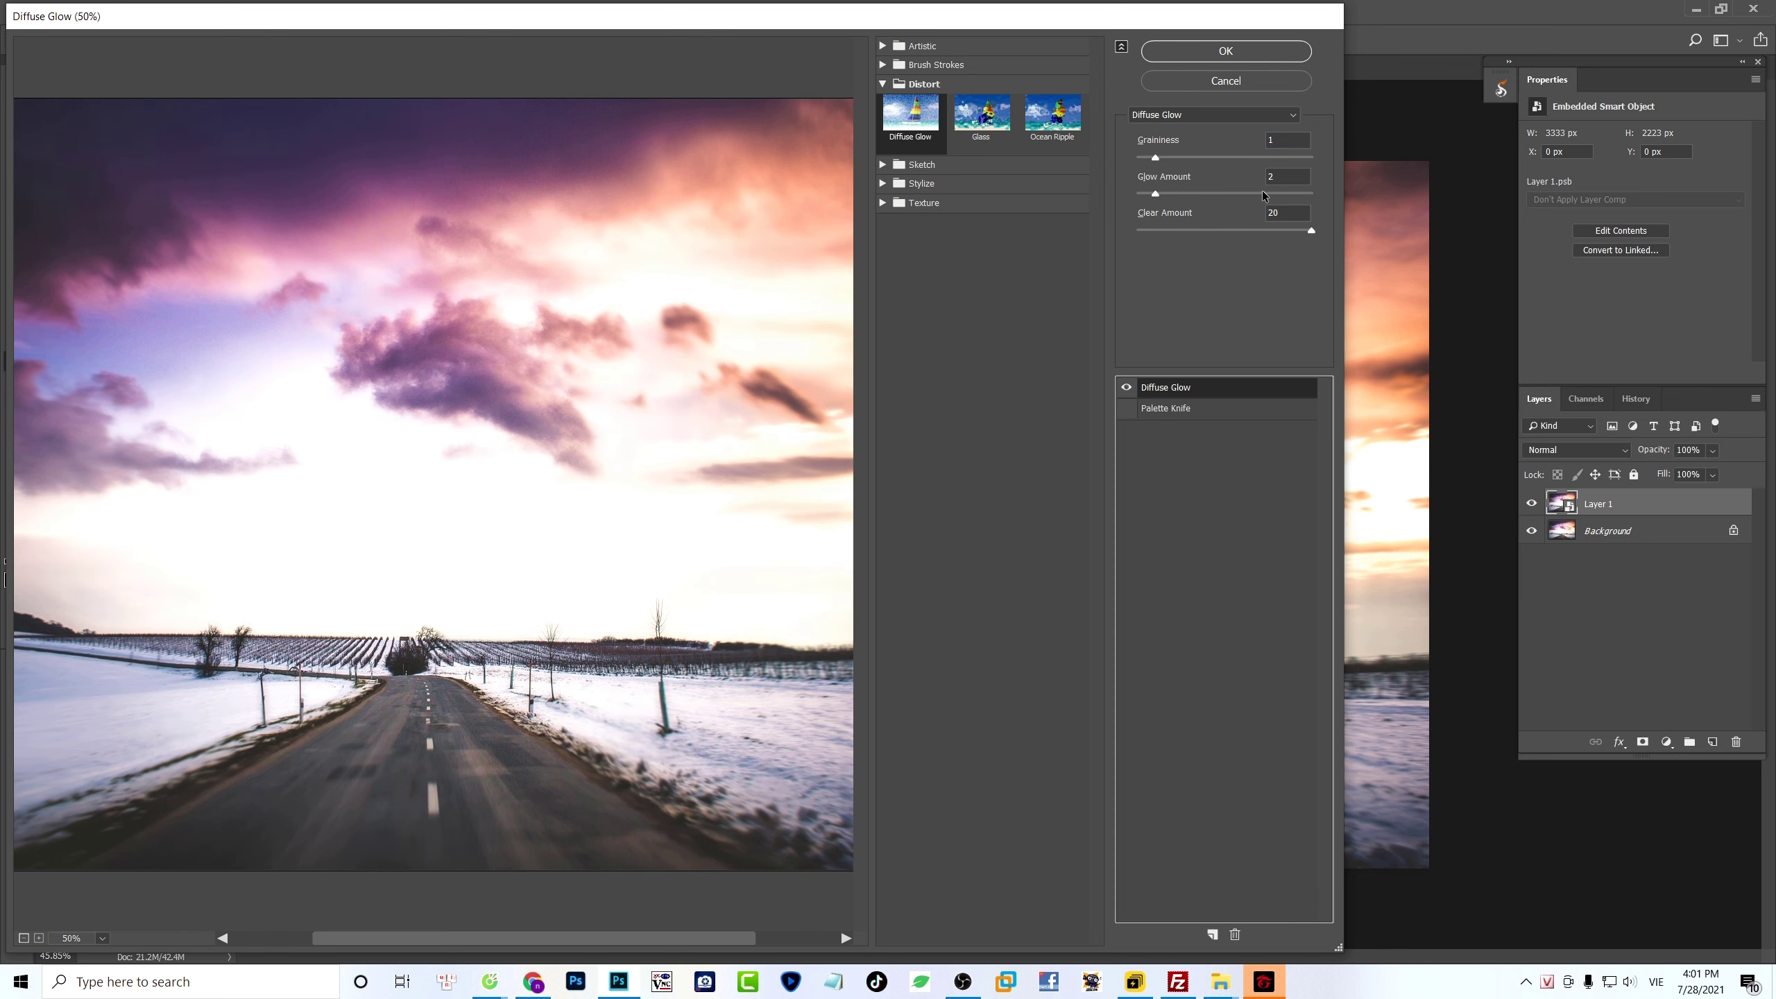
click(1242, 54)
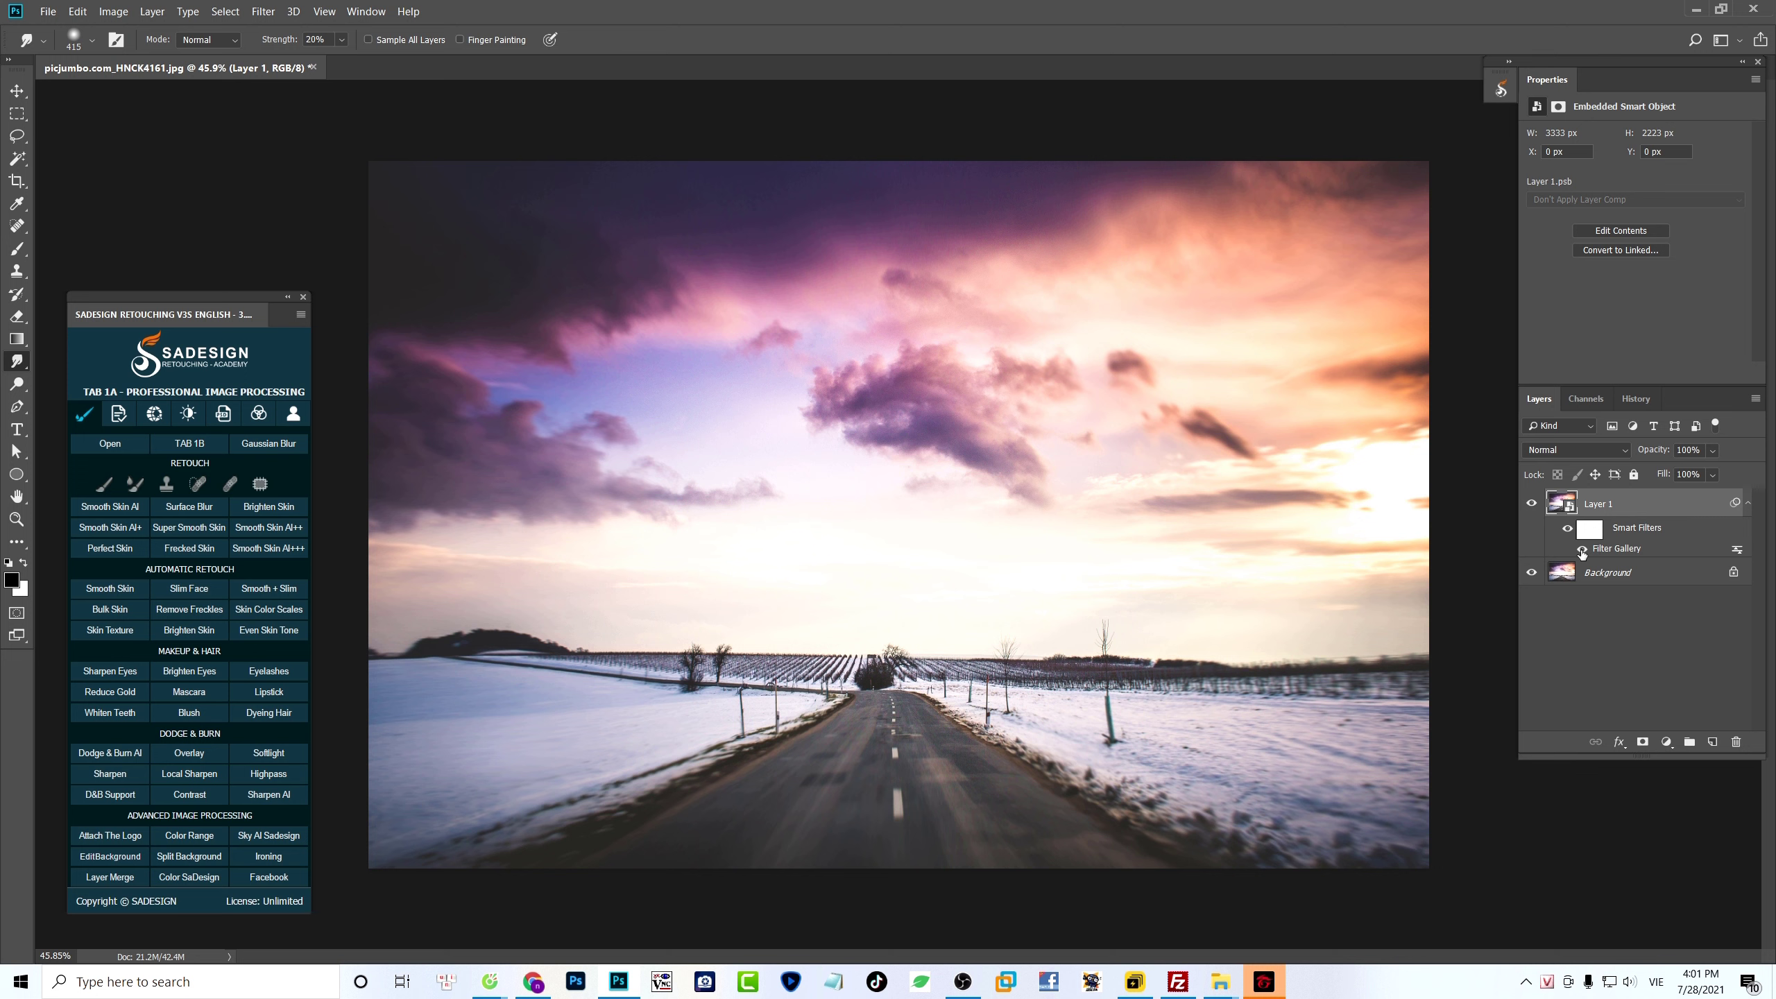
click(1582, 550)
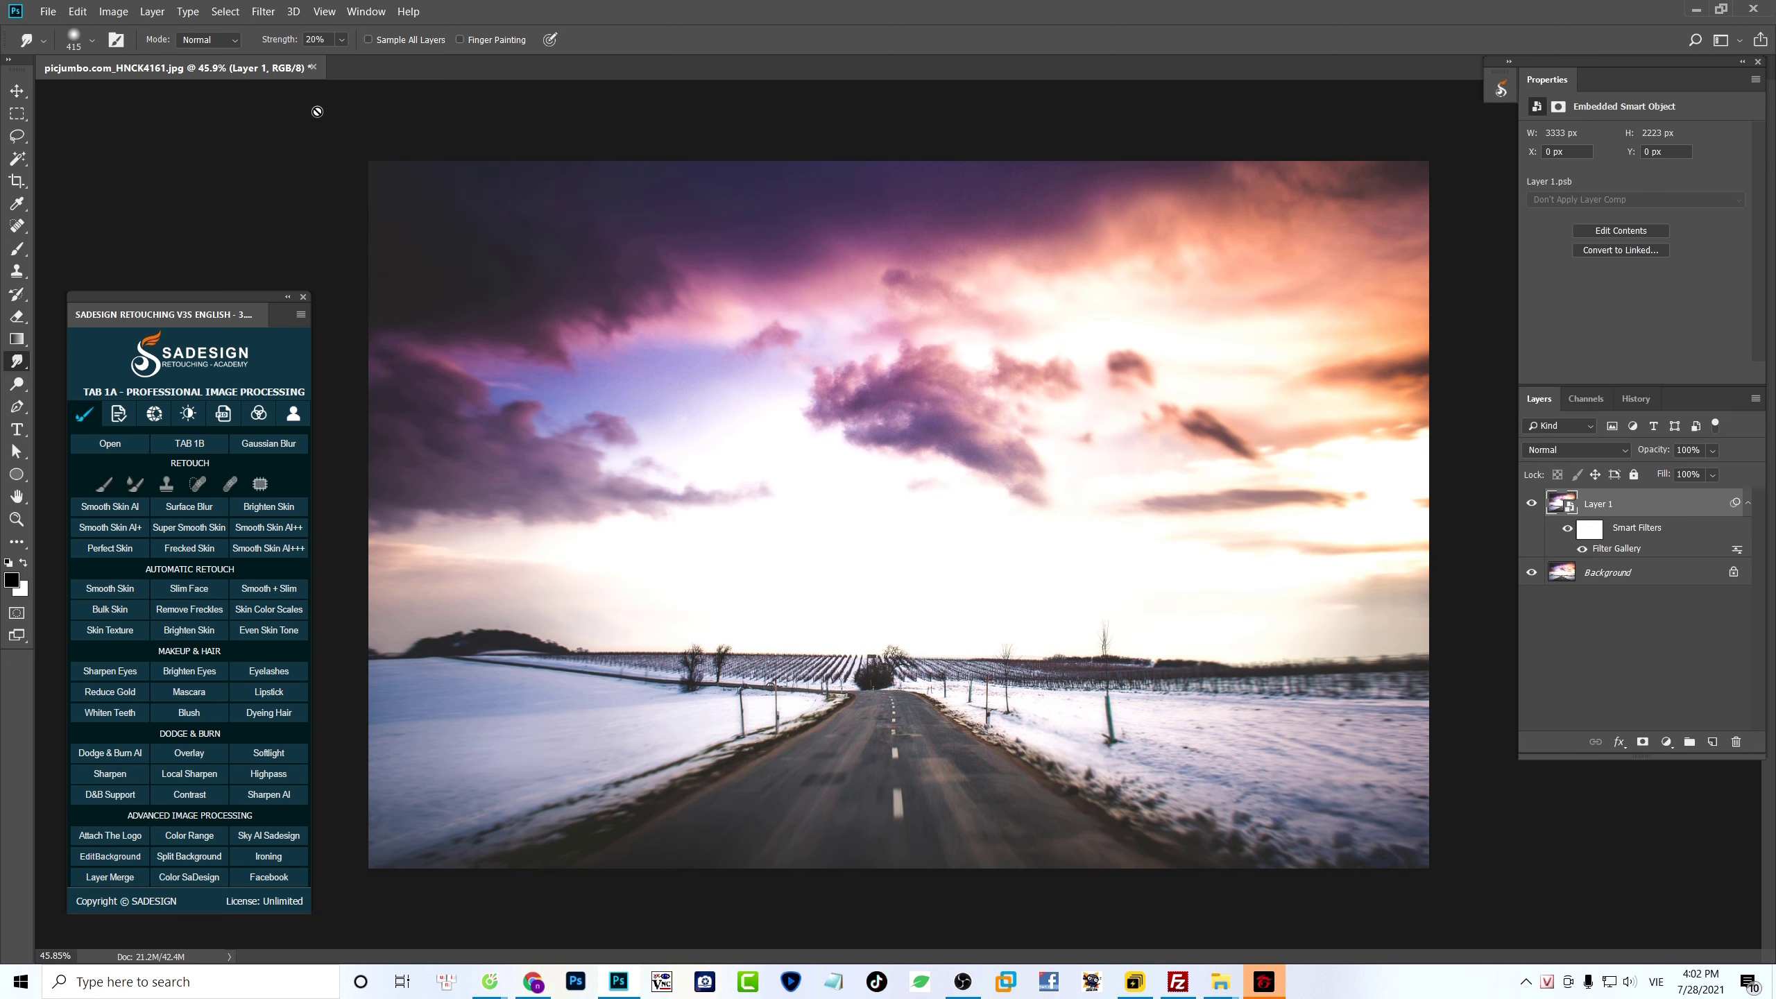
- Apply Lens Correction with a custom vignette amount of -100 to the smart object and compare the result
click(257, 12)
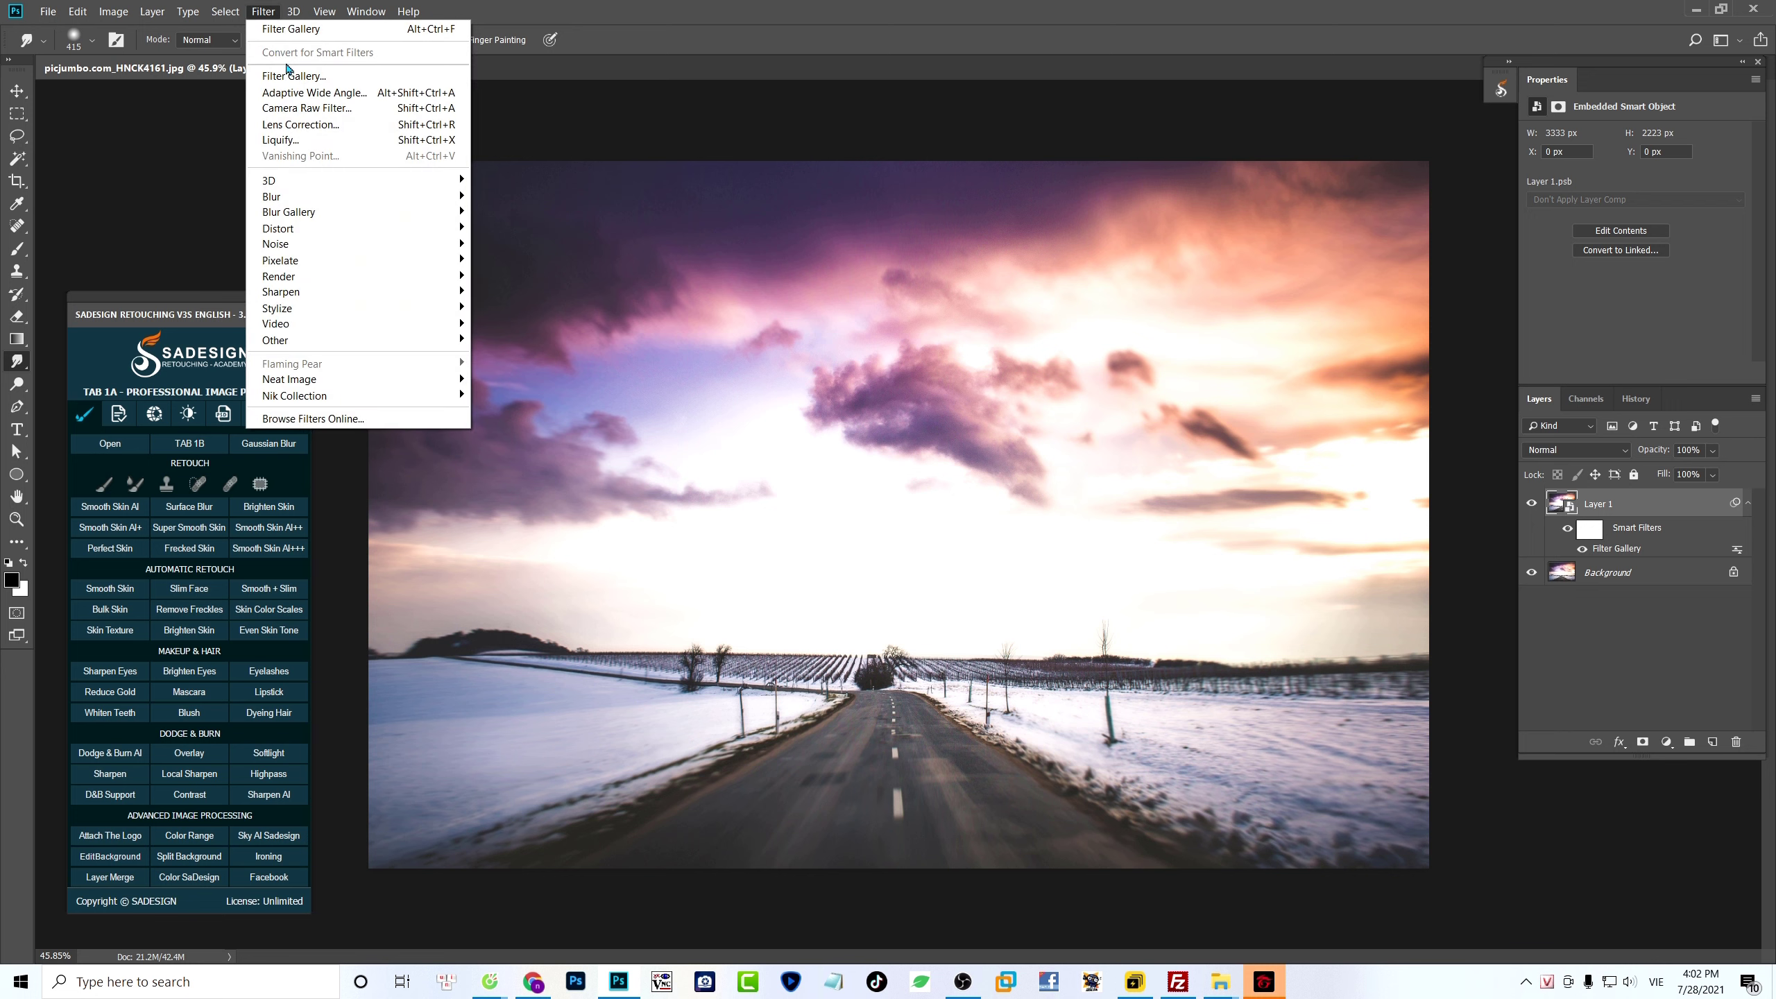
click(430, 125)
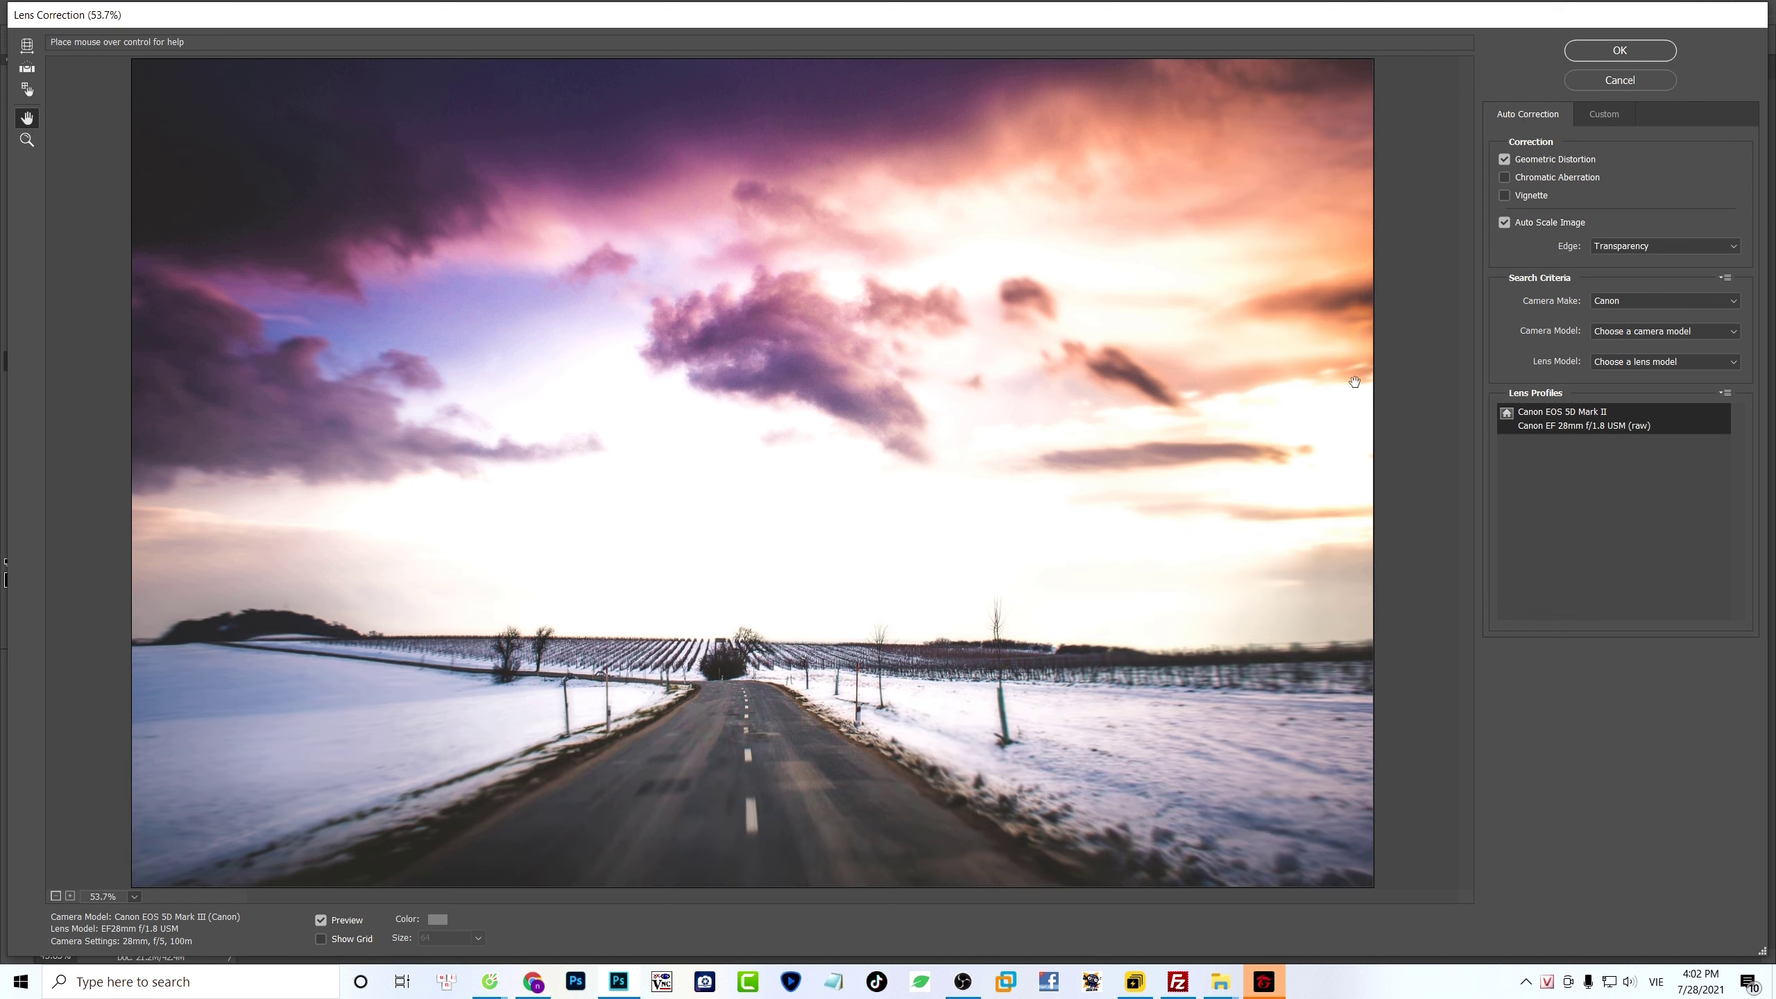
click(1601, 115)
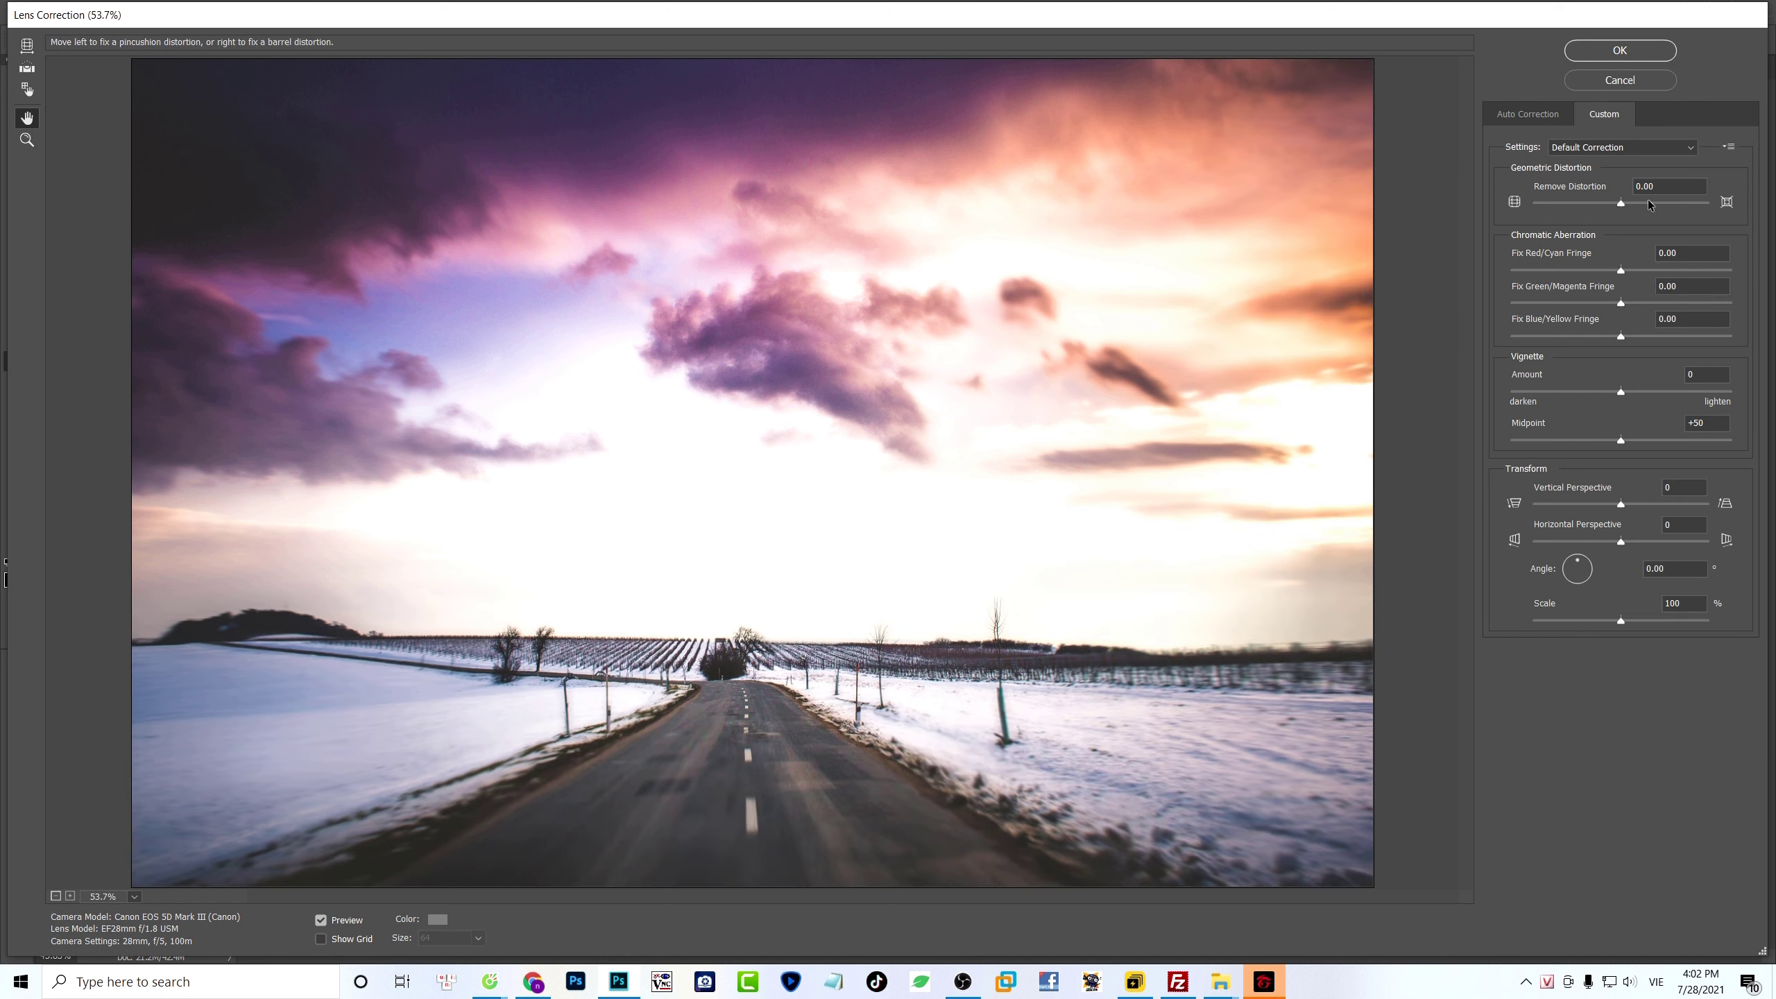
drag(1623, 392, 1493, 386)
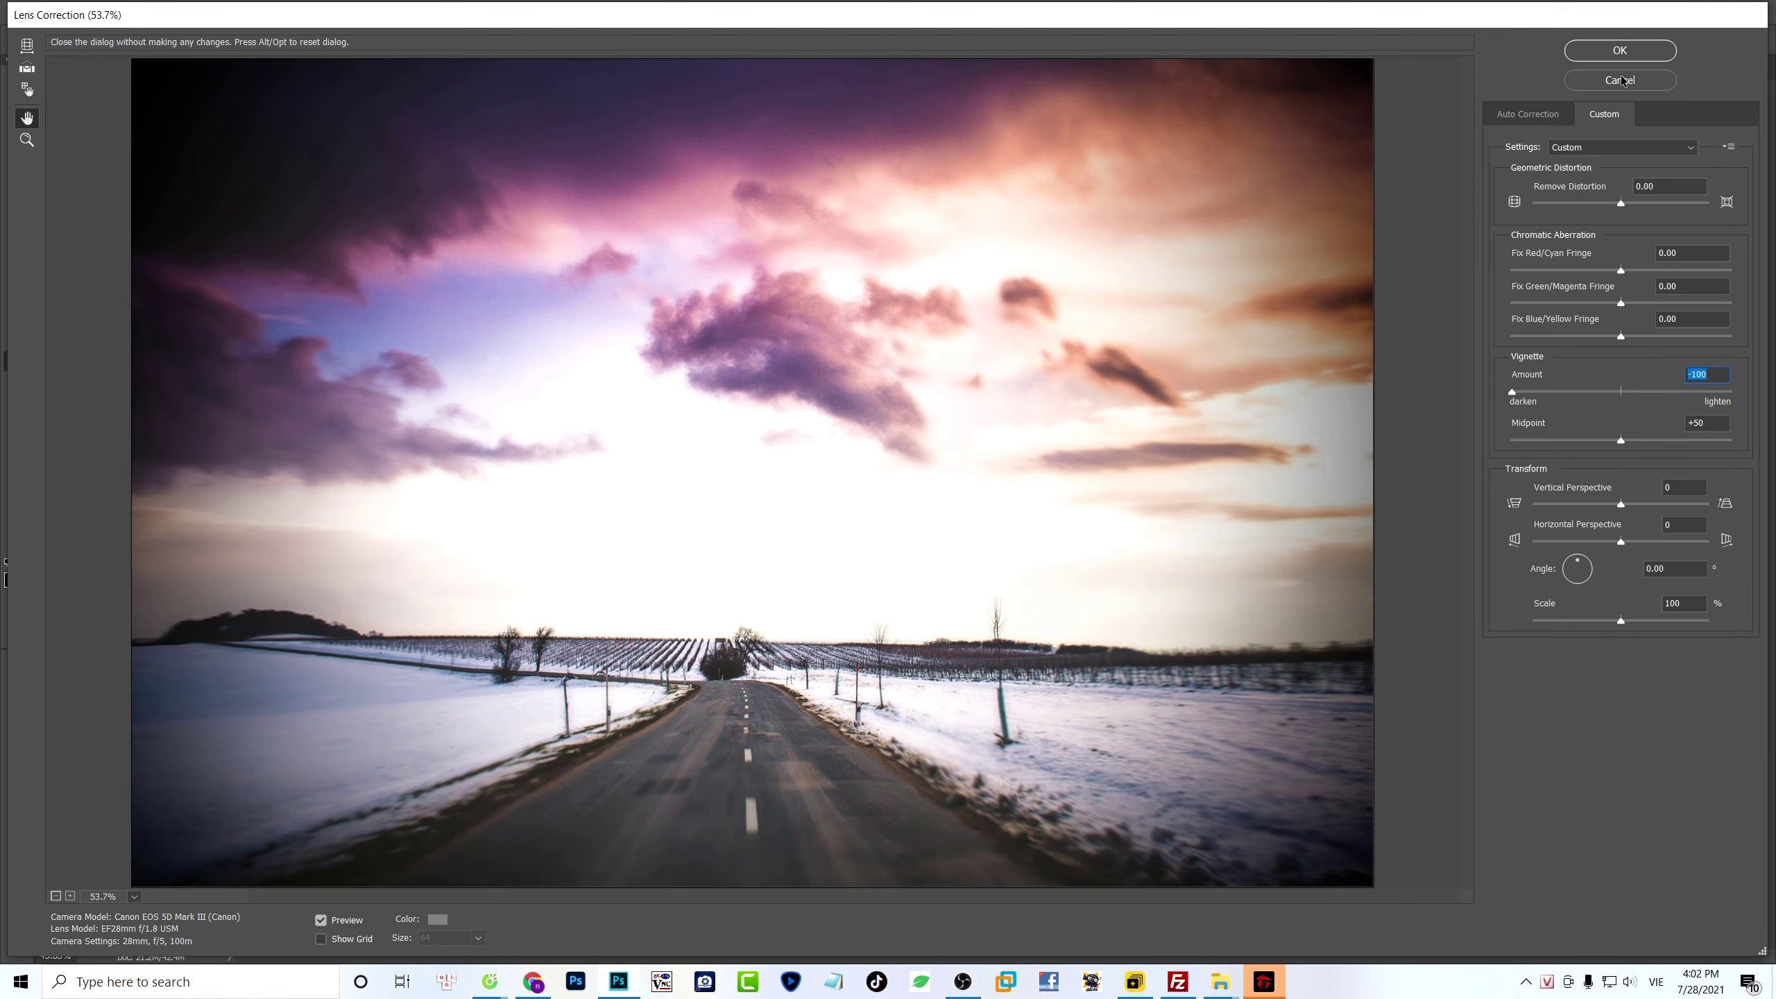
click(1620, 56)
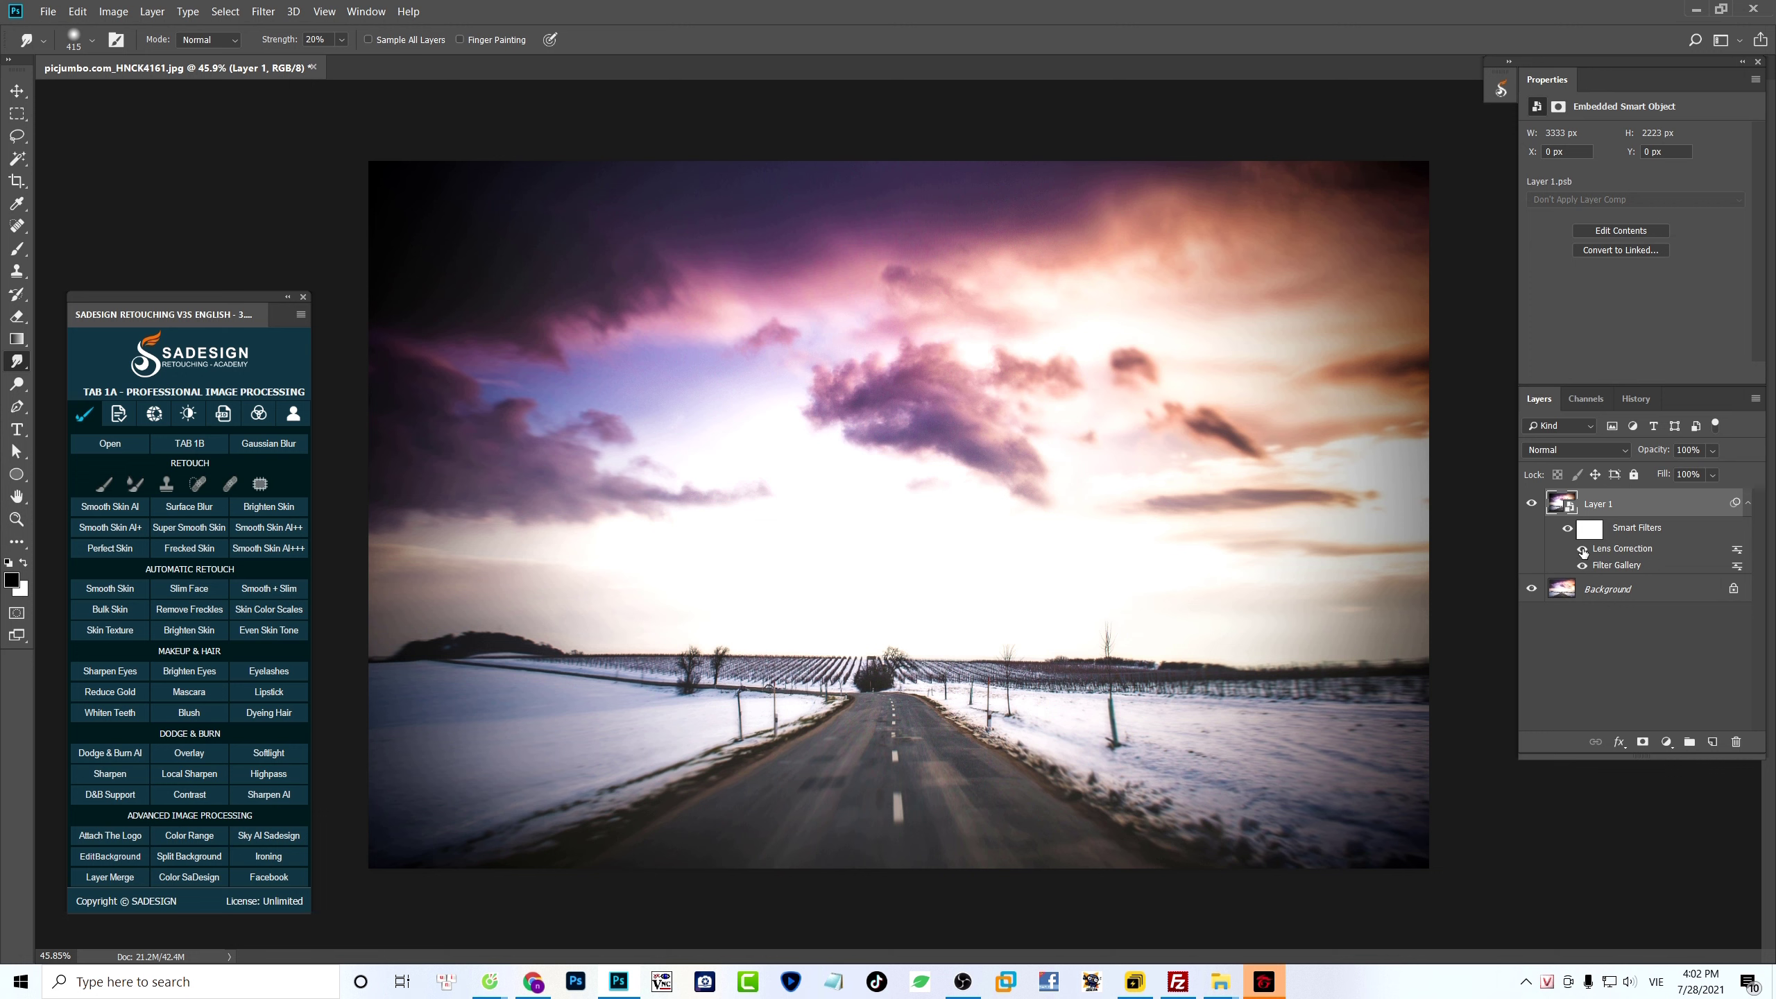
click(1582, 550)
click(1583, 550)
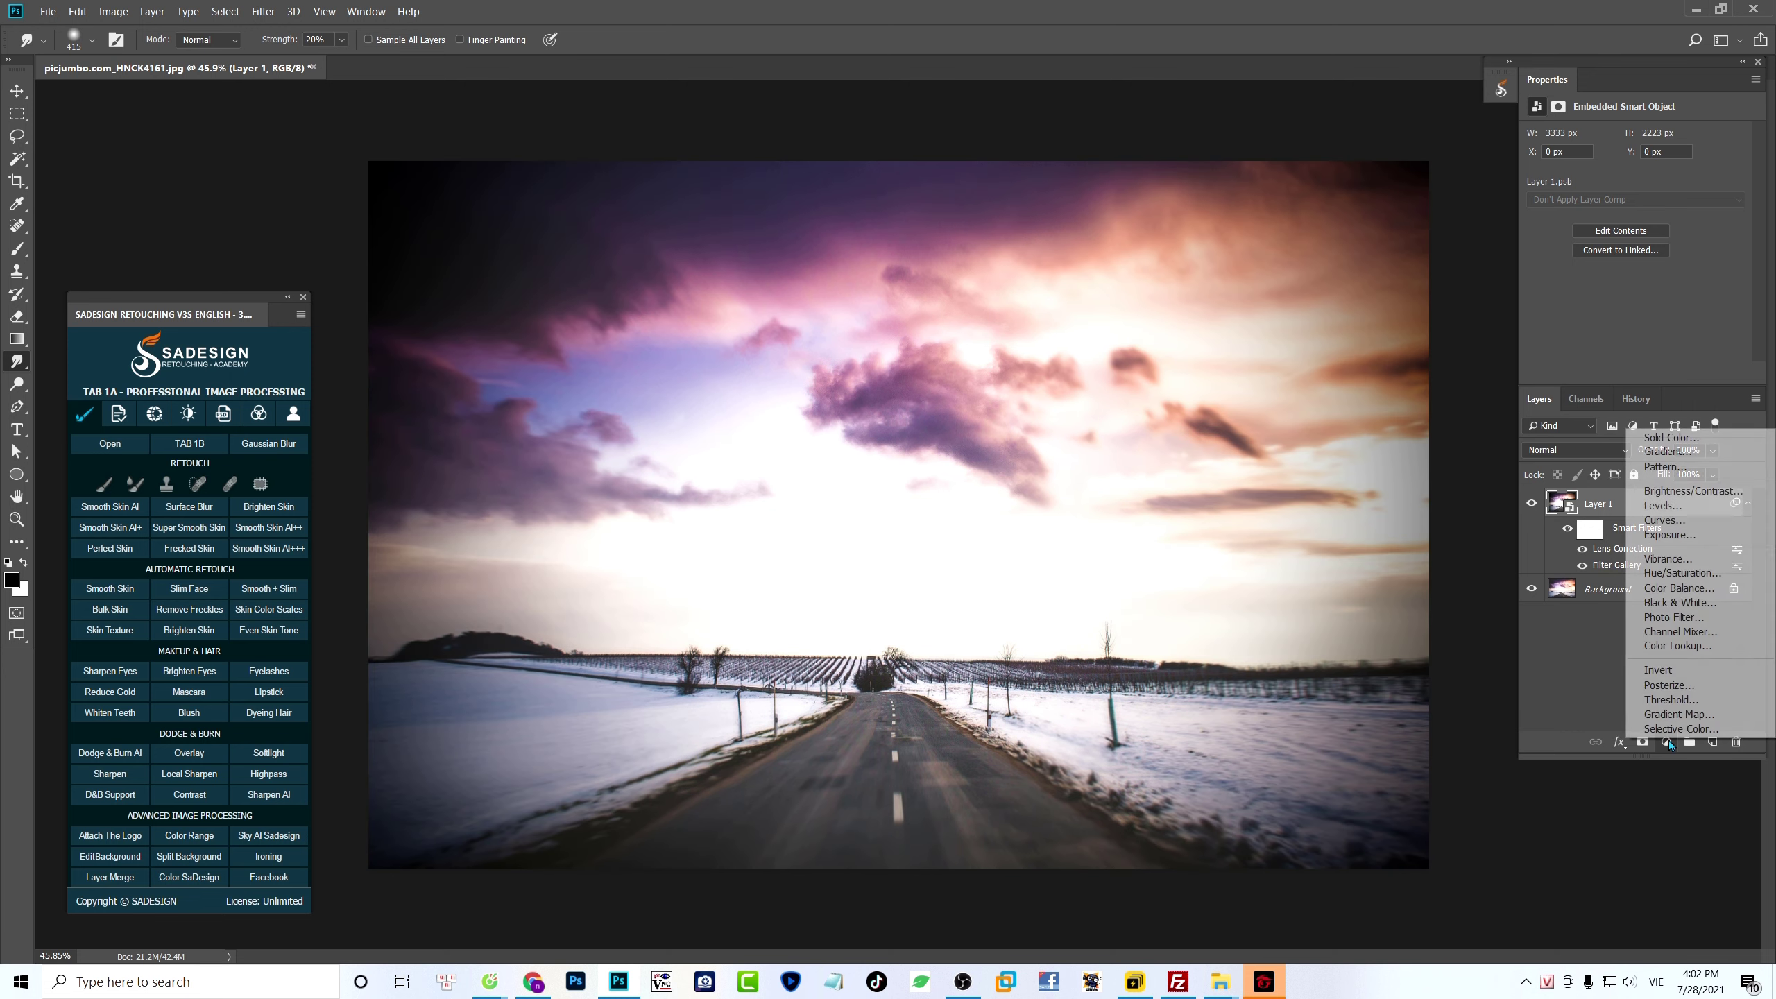
- Add a Black & White adjustment layer and tune the cloud tones on the image to blues -26 and magentas 94
click(1668, 740)
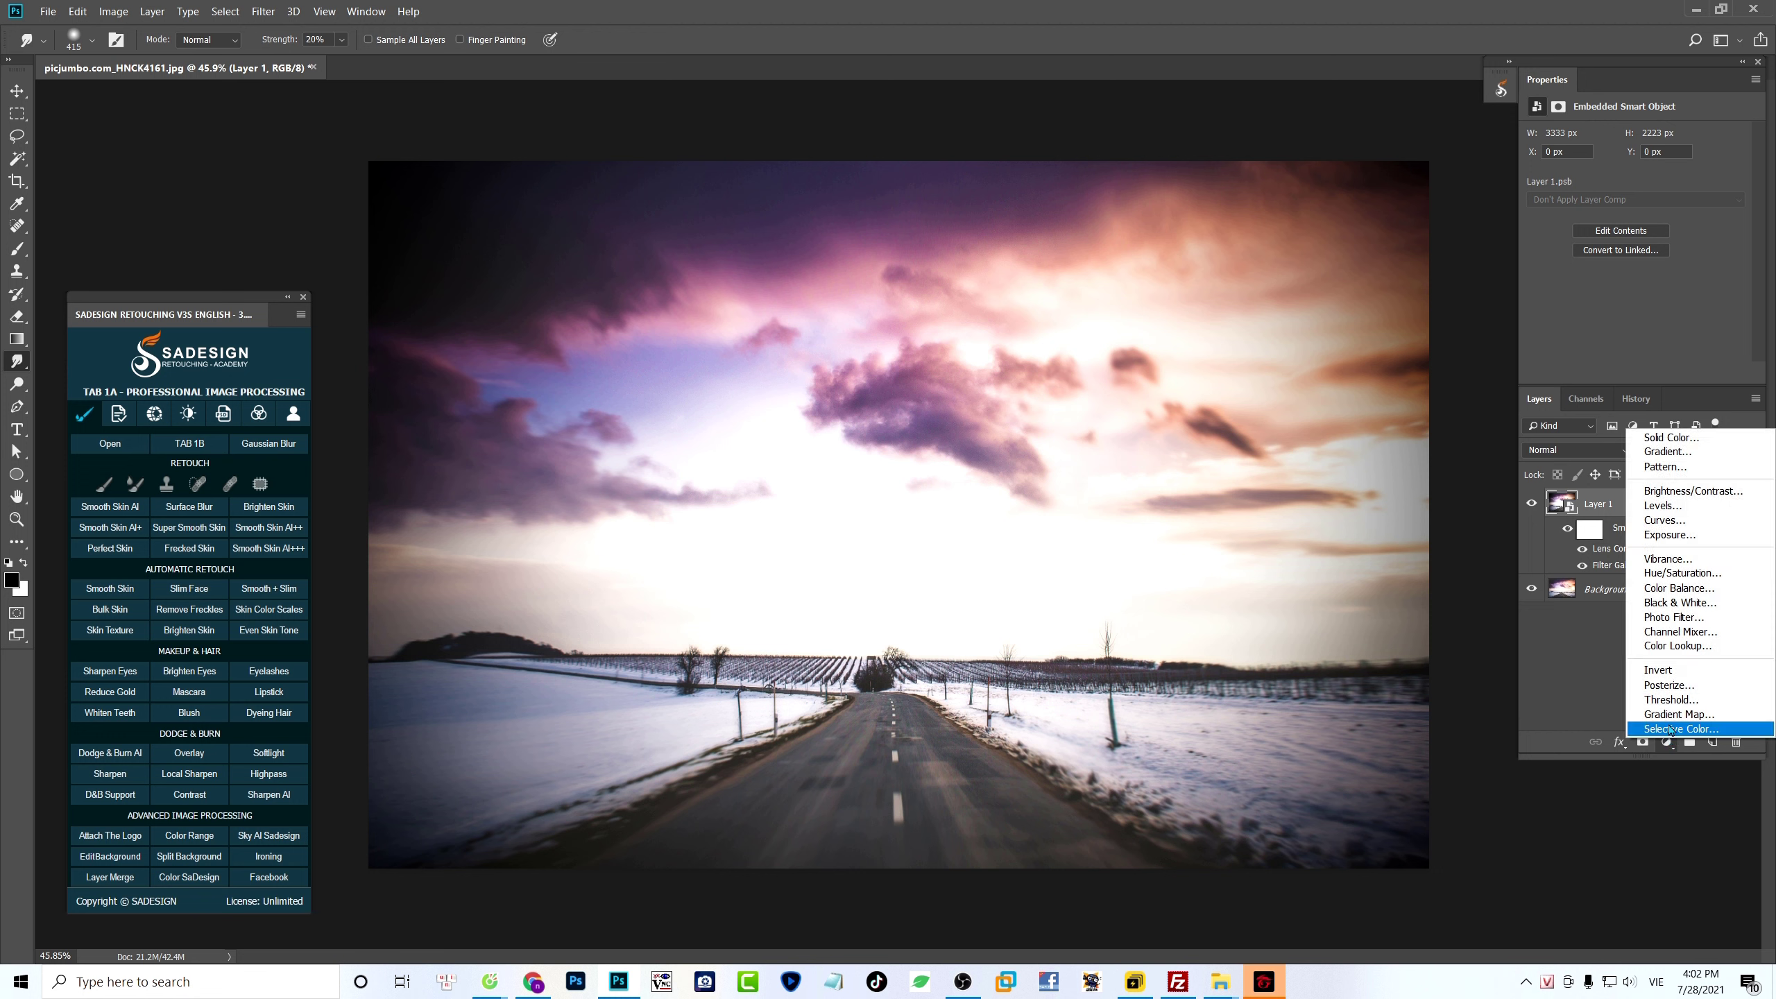
click(1737, 607)
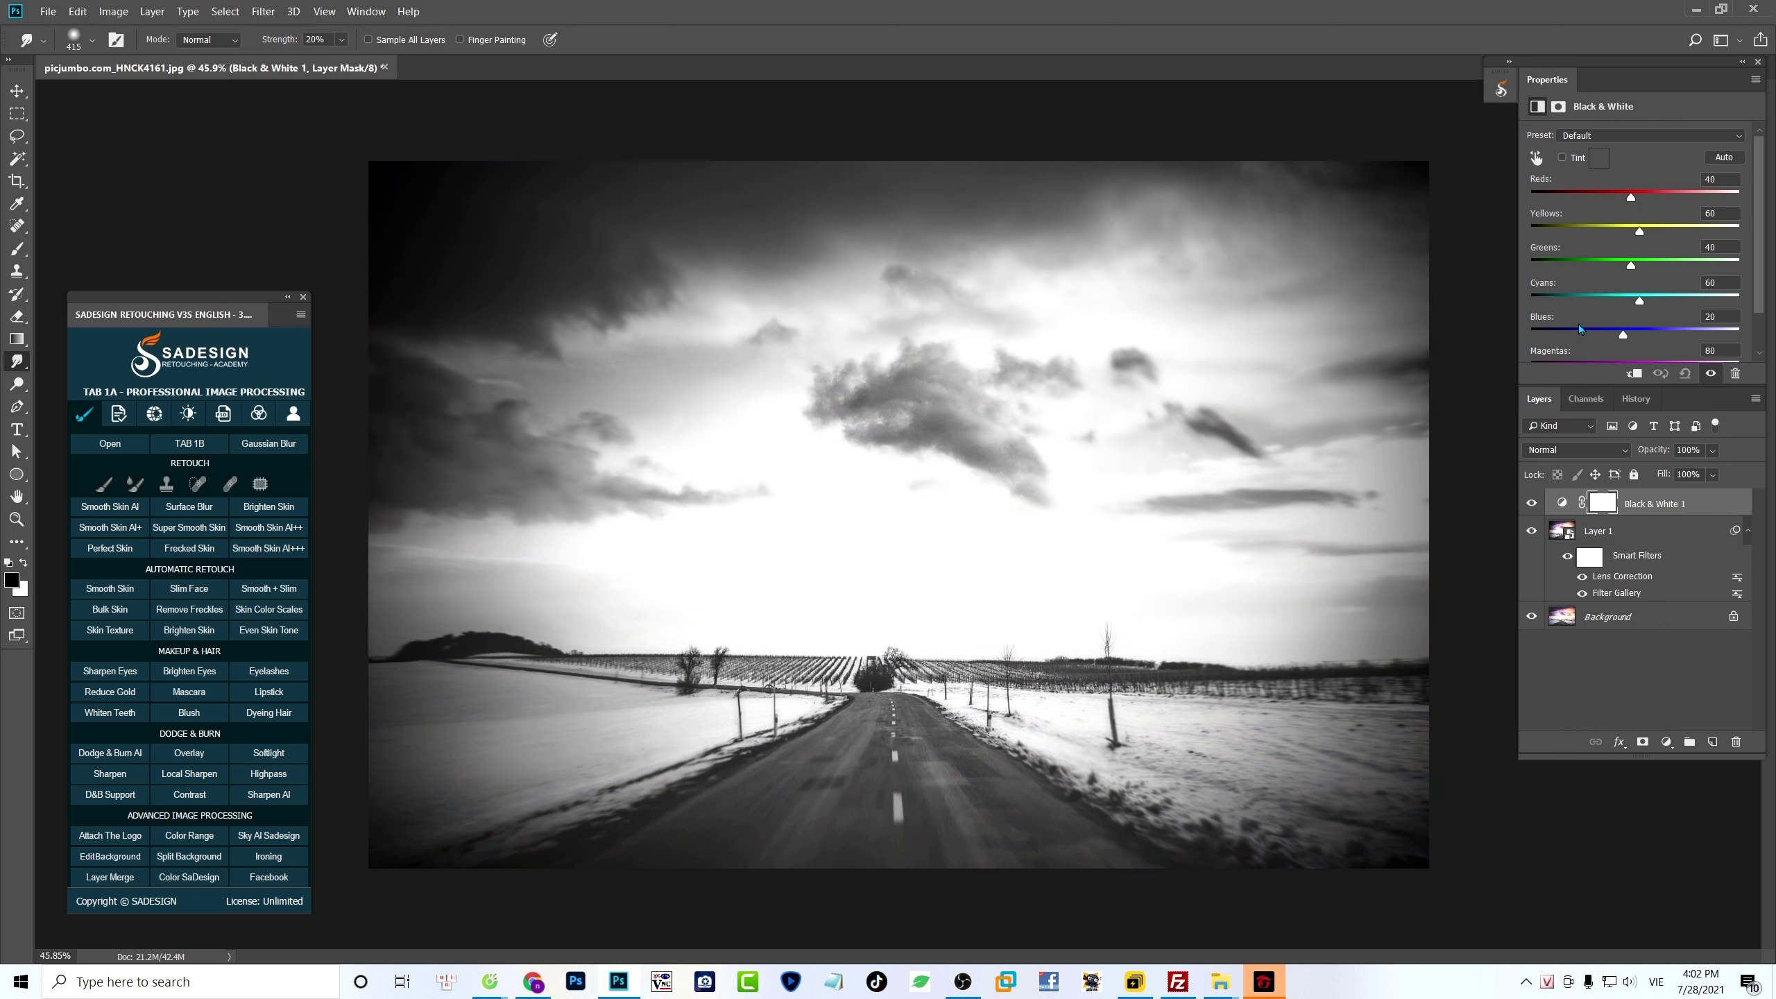
click(1536, 159)
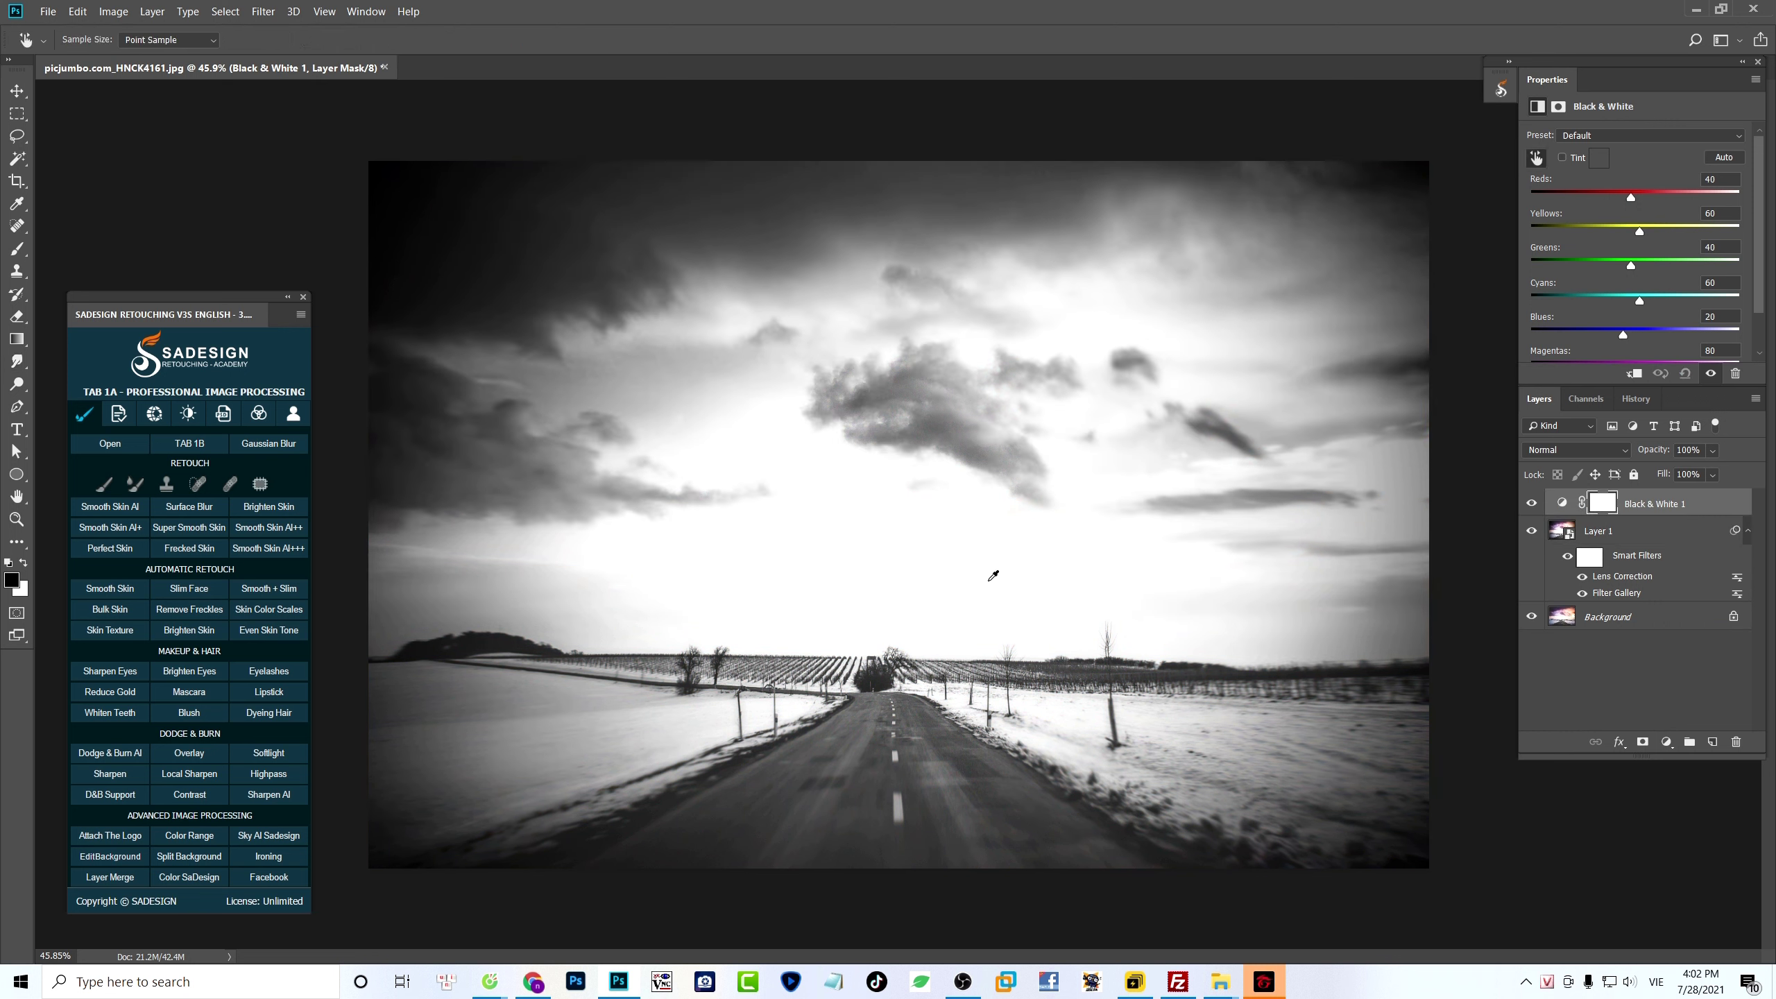
drag(930, 432, 888, 435)
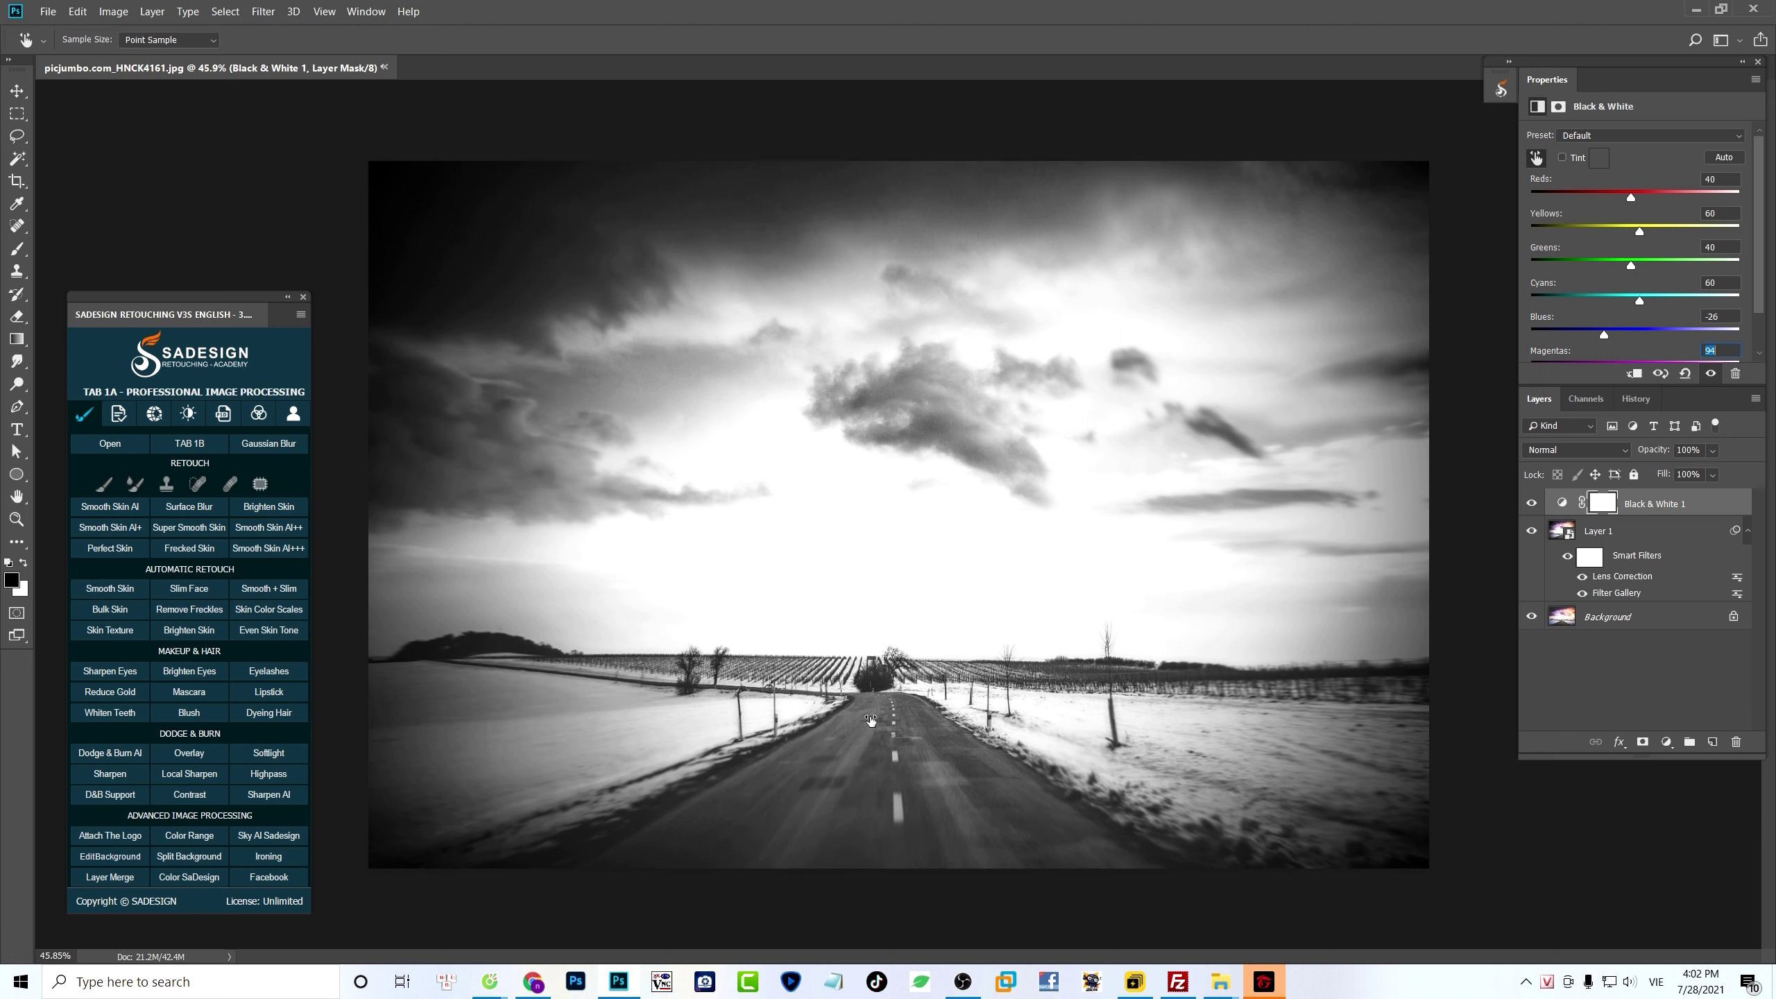
- Tune the road, snow and sky tones on the image to reds 57, blues 24 and magentas 48, and compare the adjustment
drag(870, 722, 899, 674)
drag(618, 611, 545, 612)
drag(1145, 682, 1117, 682)
drag(1181, 792, 1214, 791)
mouse_move(679, 732)
mouse_down()
mouse_move(646, 734)
mouse_move(691, 716)
mouse_up()
drag(1319, 600, 1346, 602)
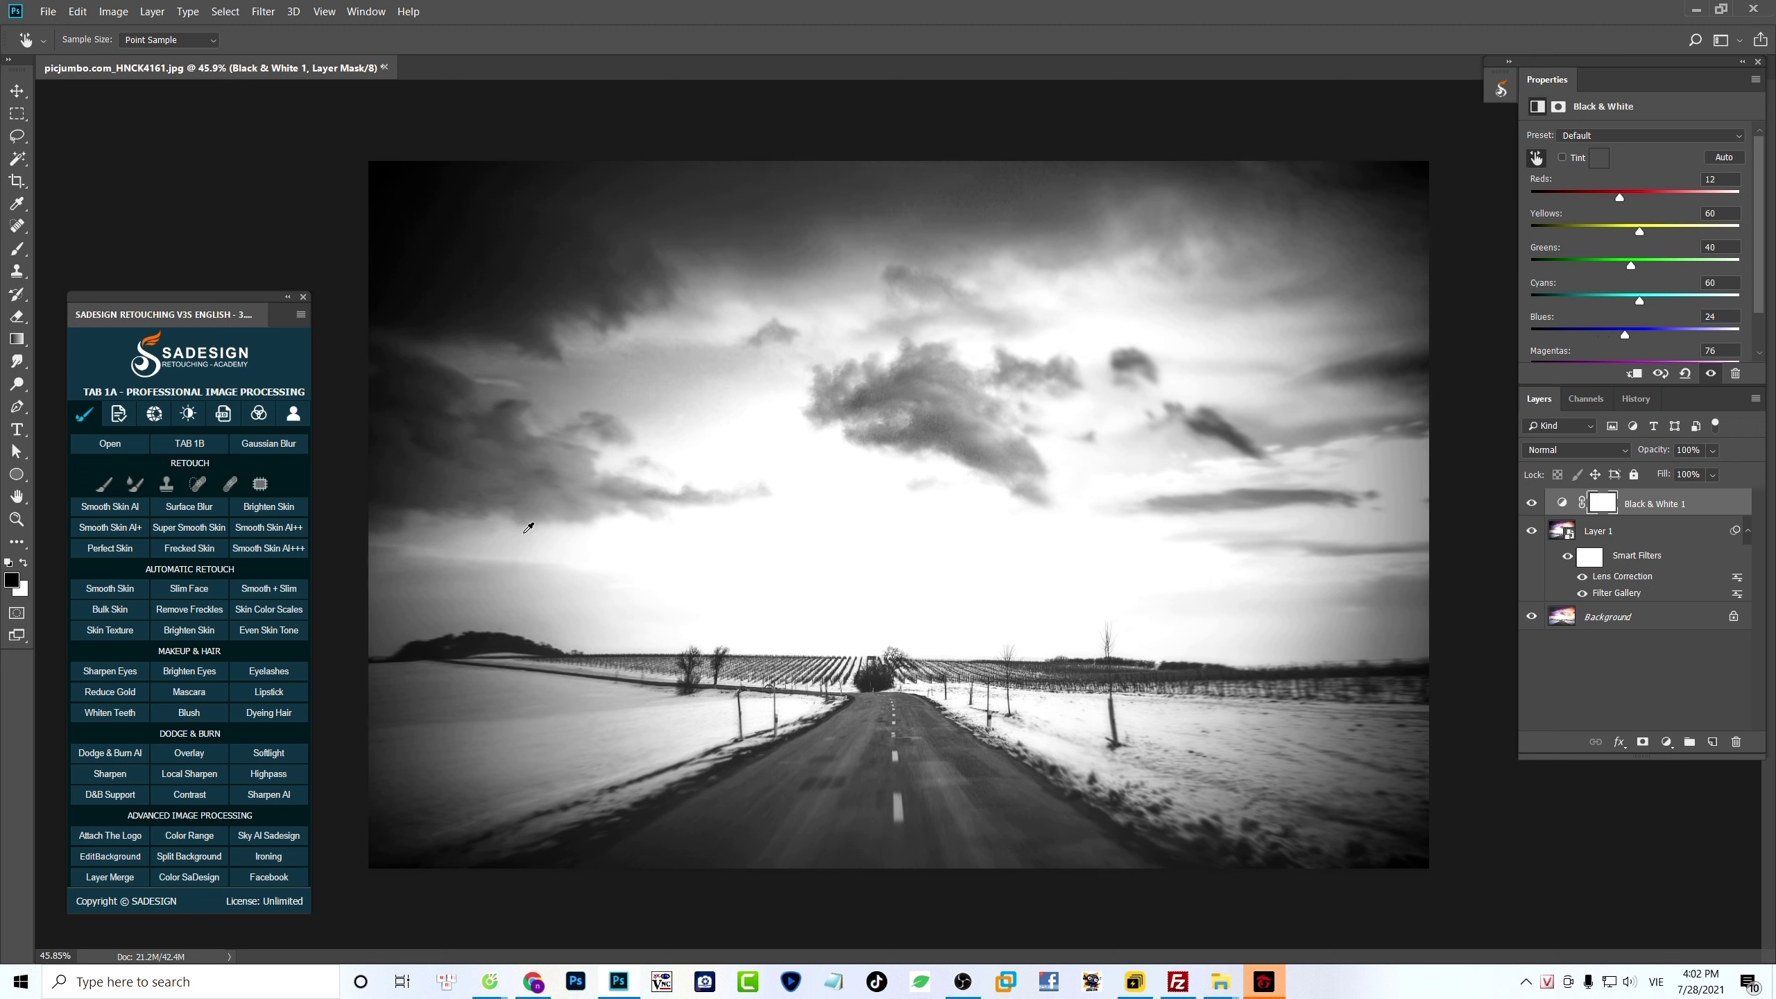
drag(415, 429, 385, 438)
drag(897, 823, 941, 775)
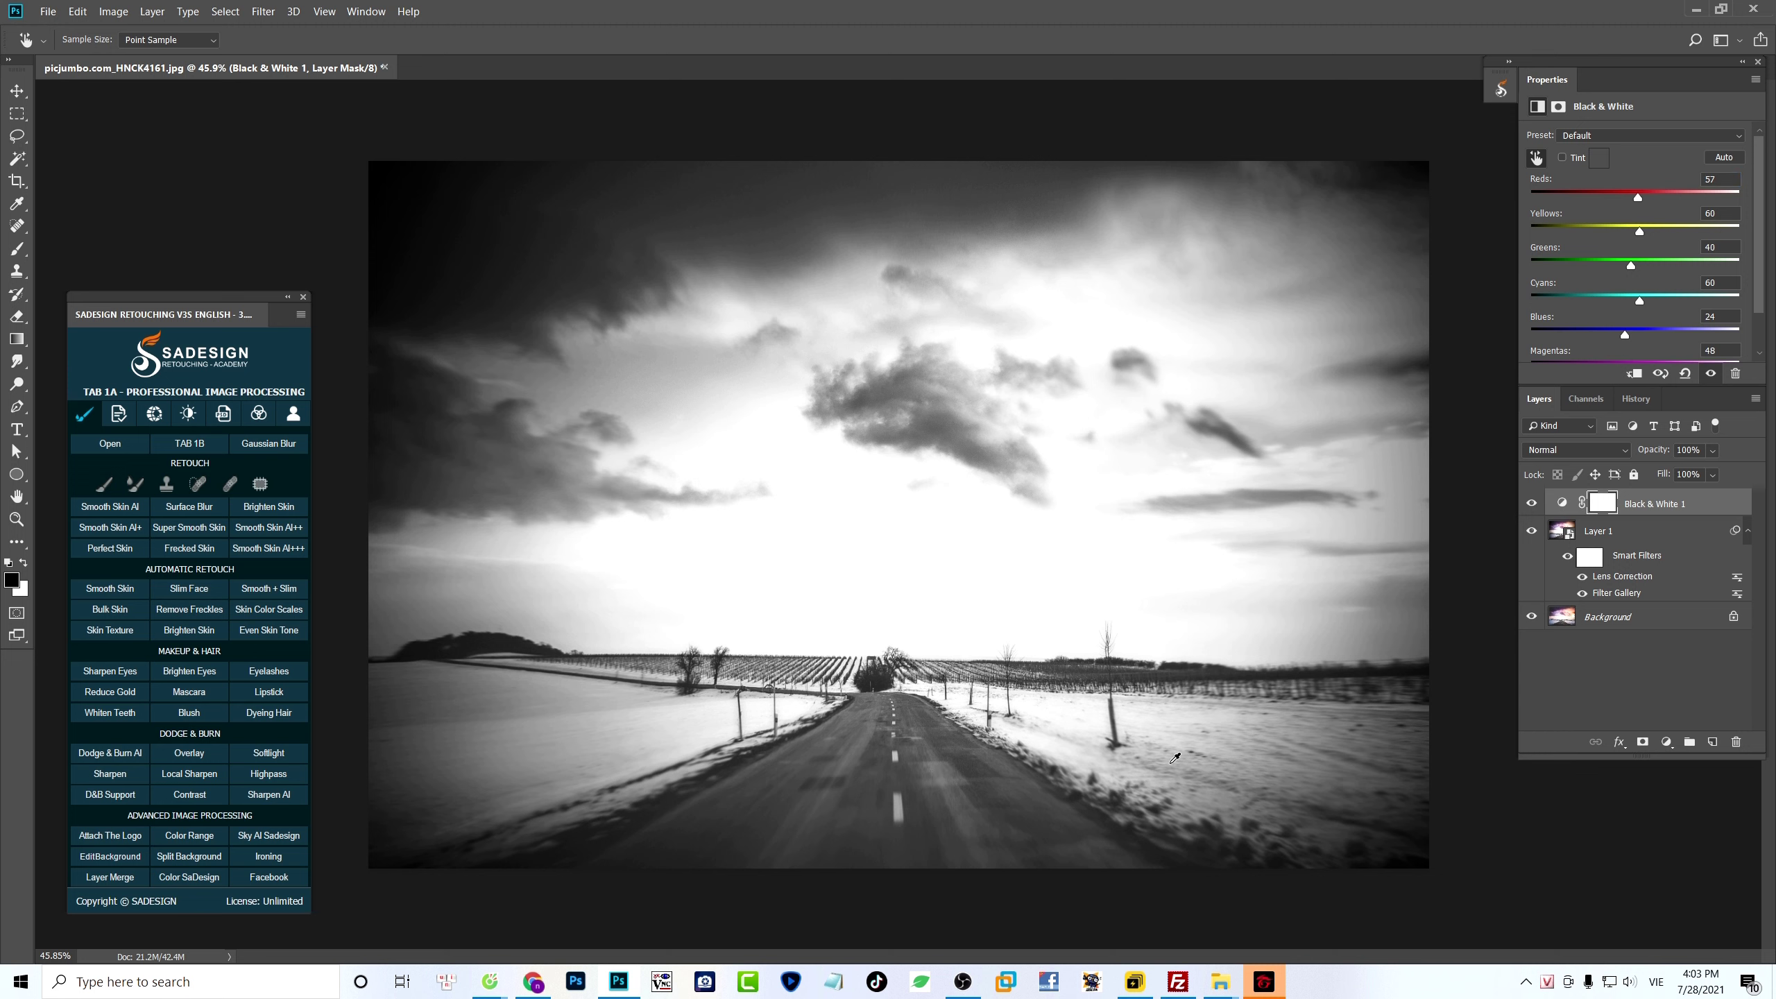
click(1709, 376)
click(1709, 376)
click(1710, 376)
click(1709, 376)
- Add a Levels adjustment layer with the midtones set to 0.79 and compare the photo with and without it
click(1667, 743)
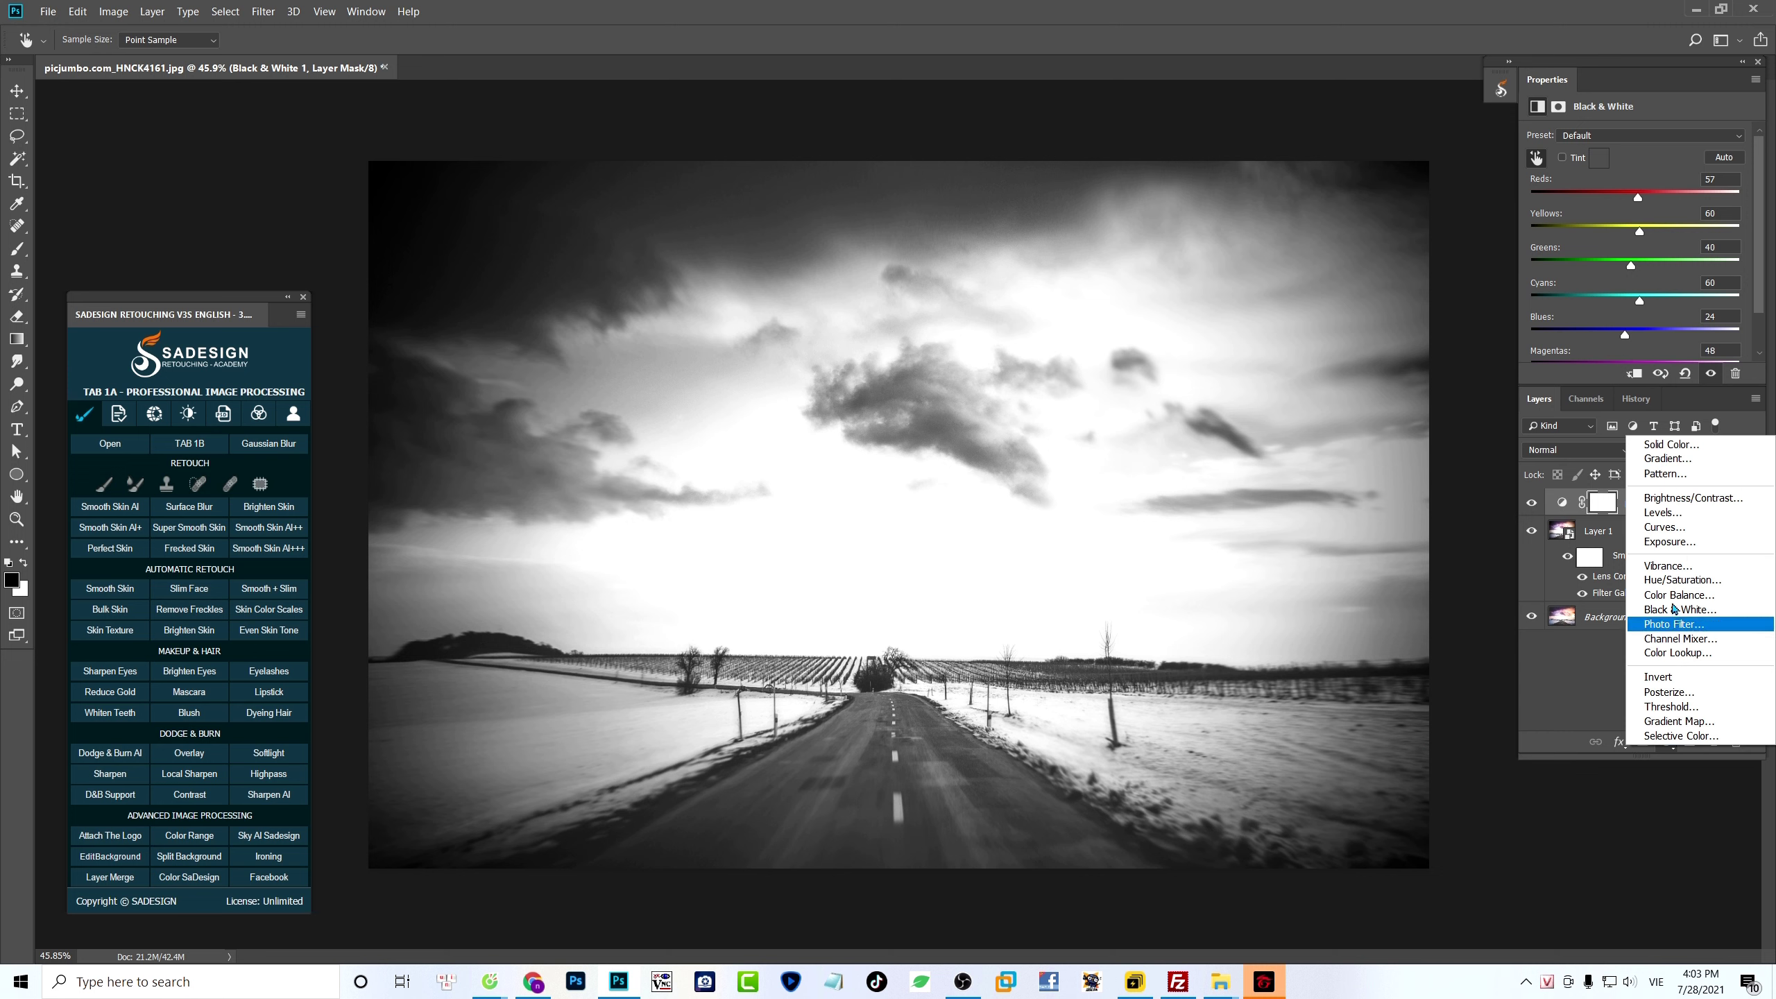
click(1661, 514)
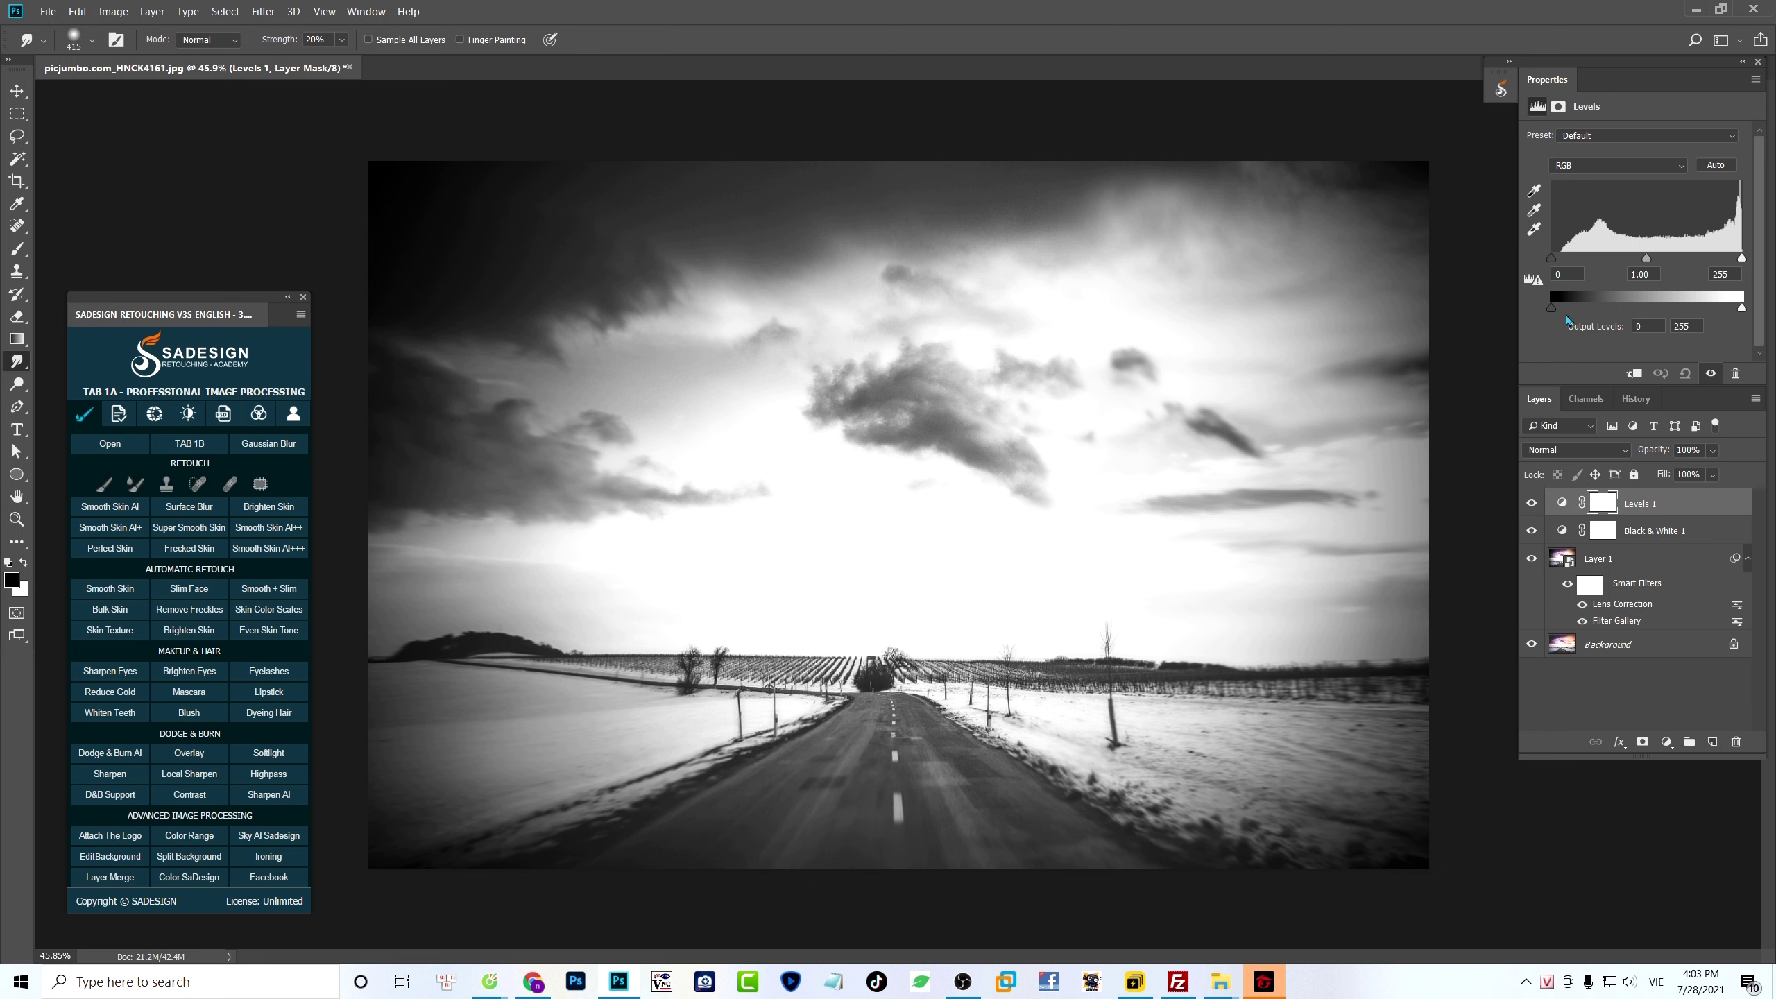
drag(1648, 261, 1662, 259)
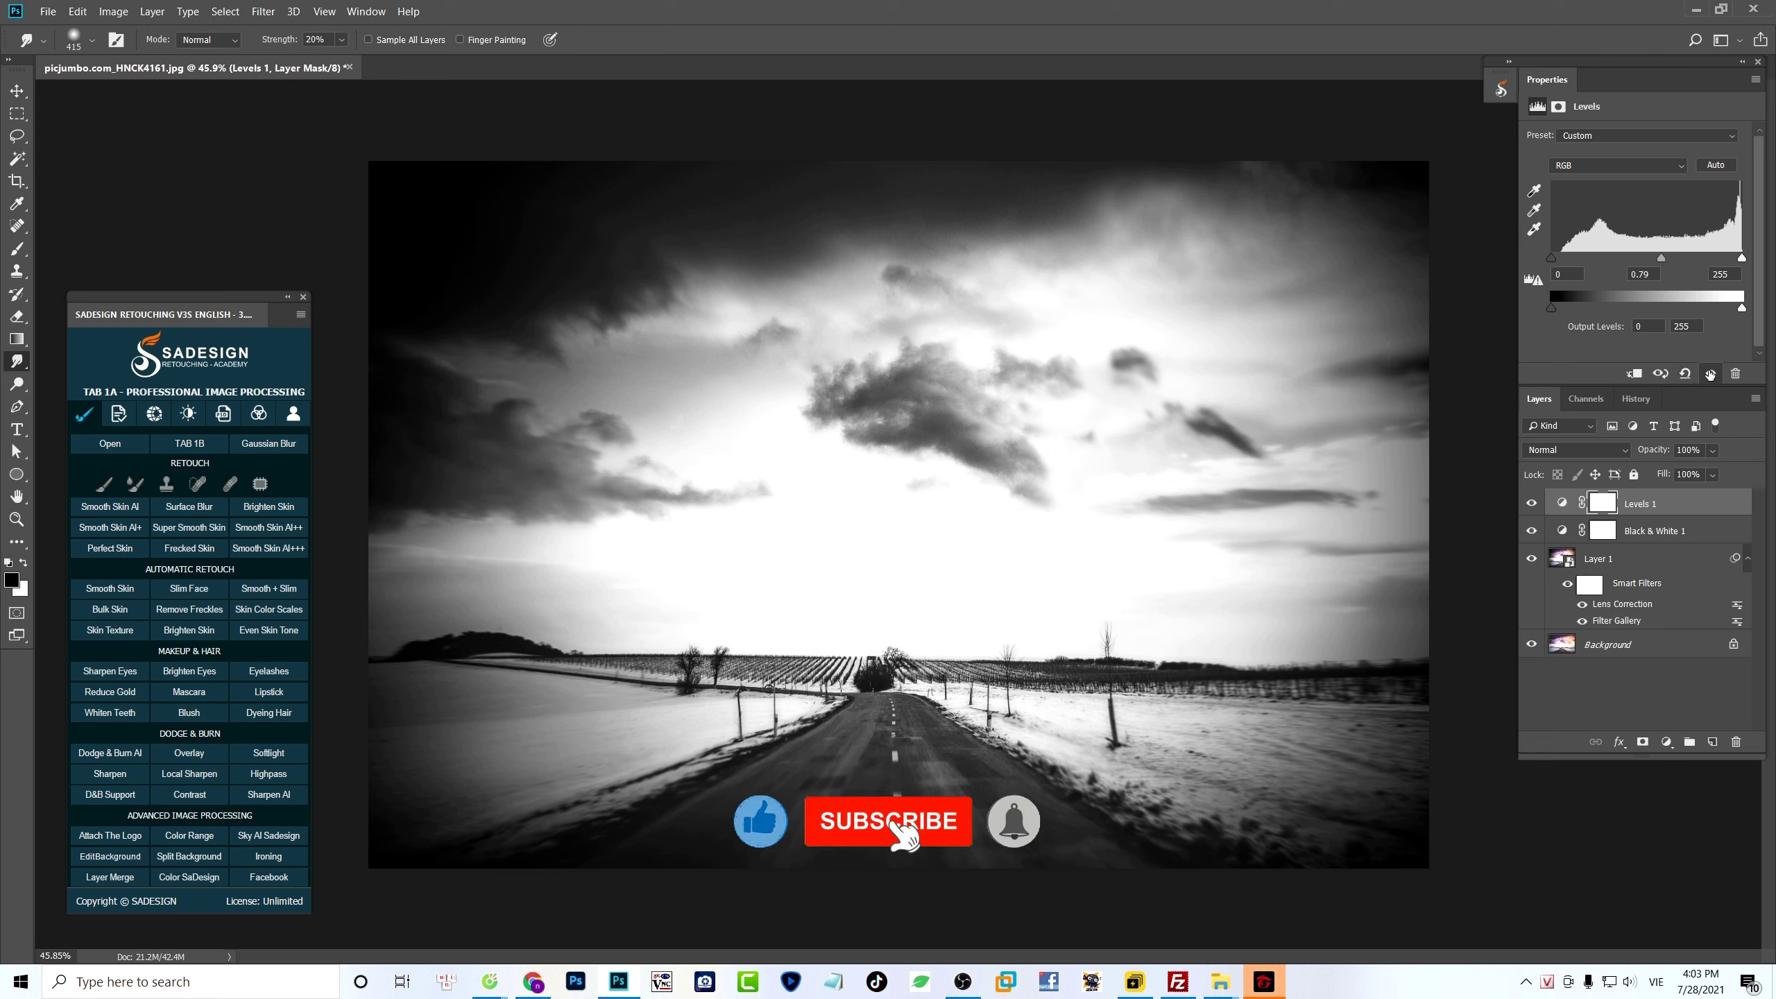
click(1711, 374)
click(1711, 373)
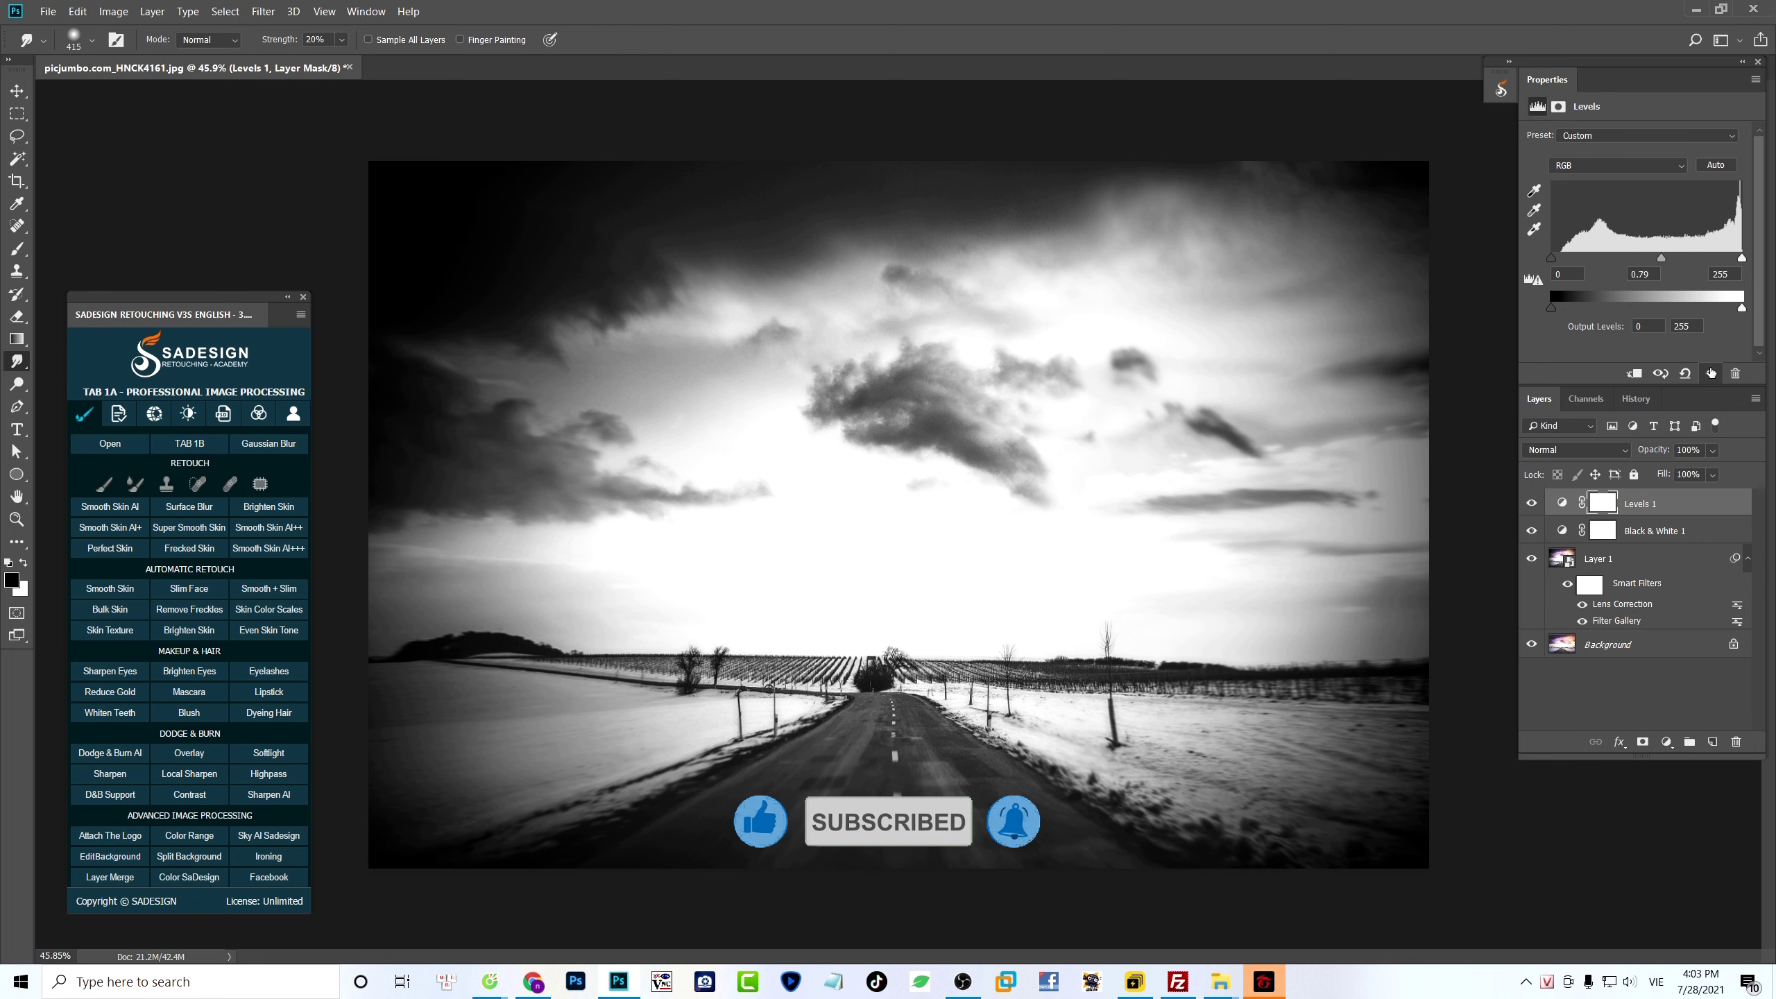
click(1711, 373)
click(1710, 374)
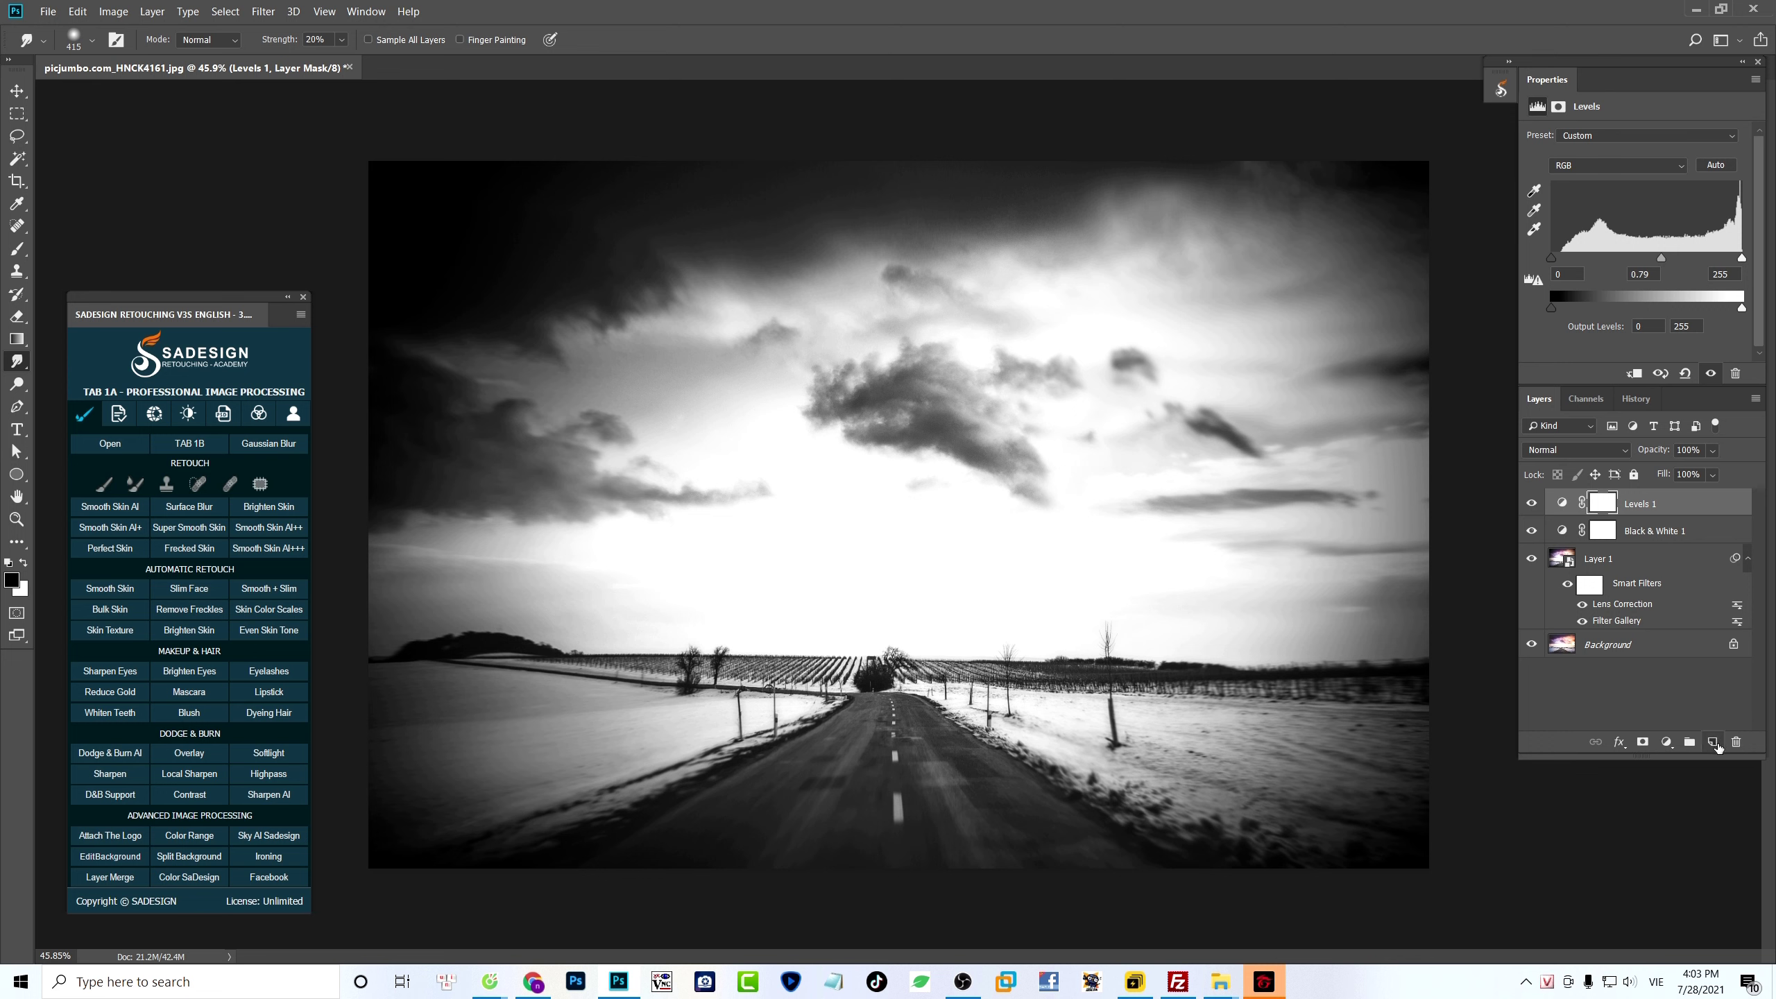
- Add a new layer above the Levels adjustment, fill it with white and set its blend mode to Multiply
click(1714, 743)
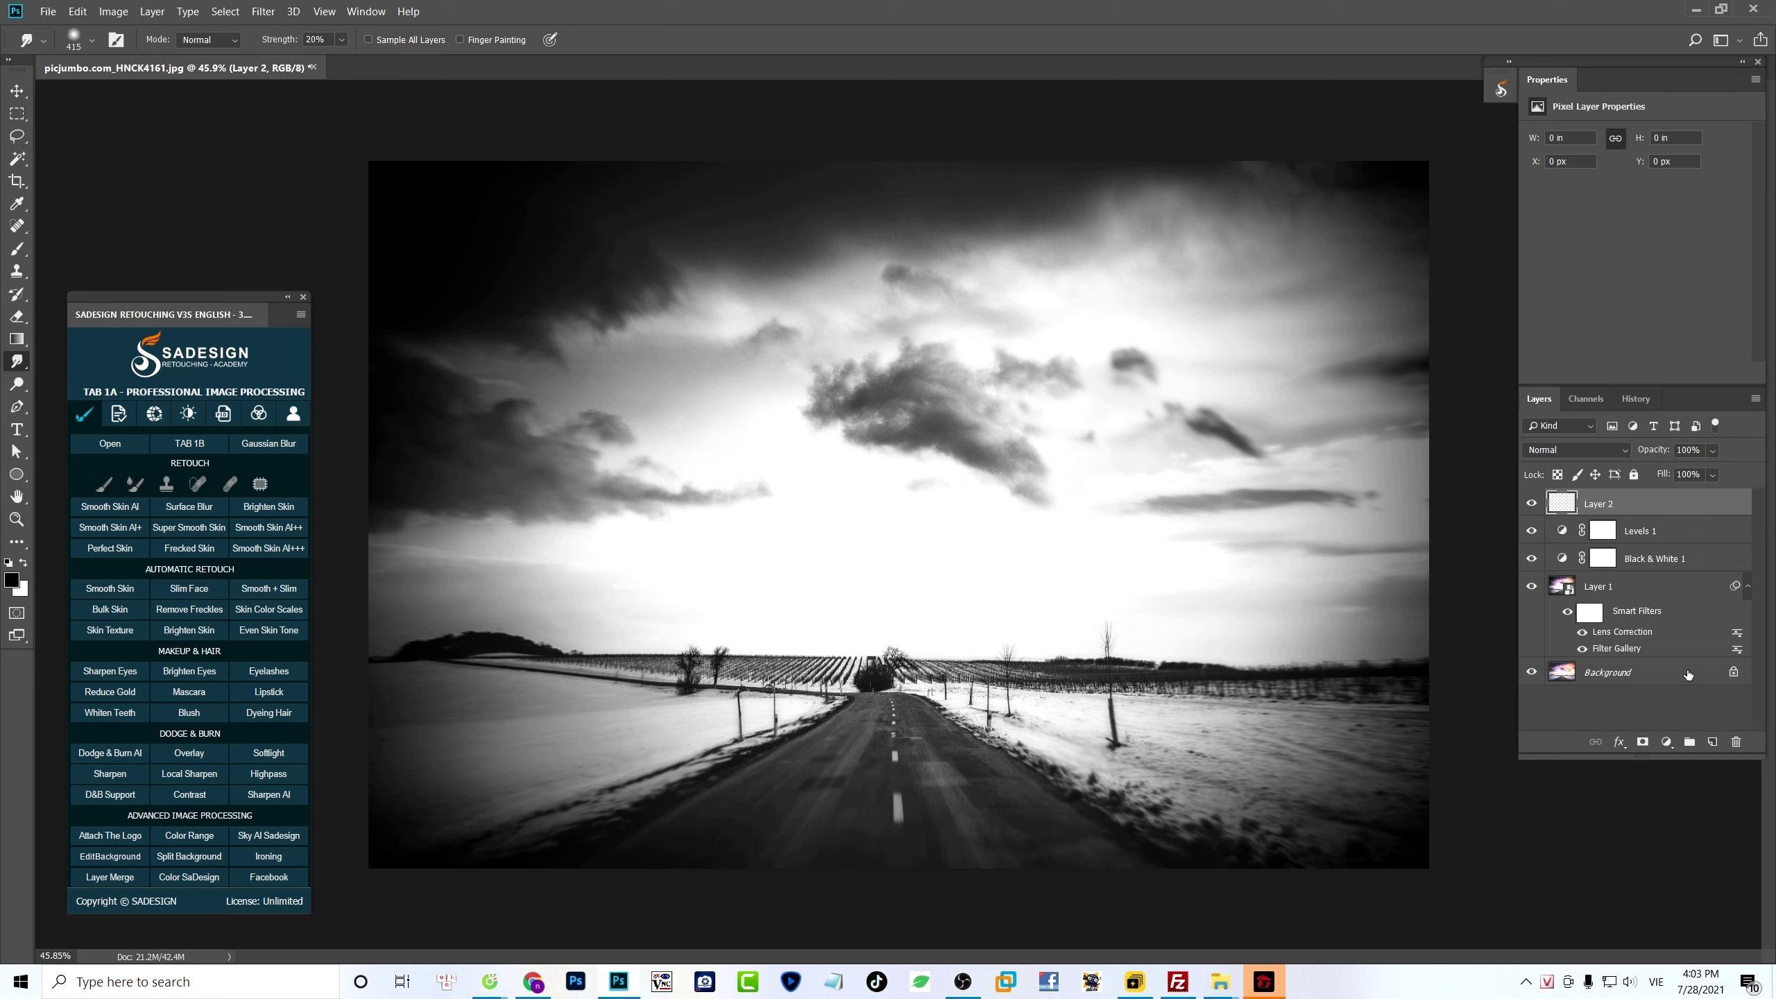
key(ctrl+BackSpace)
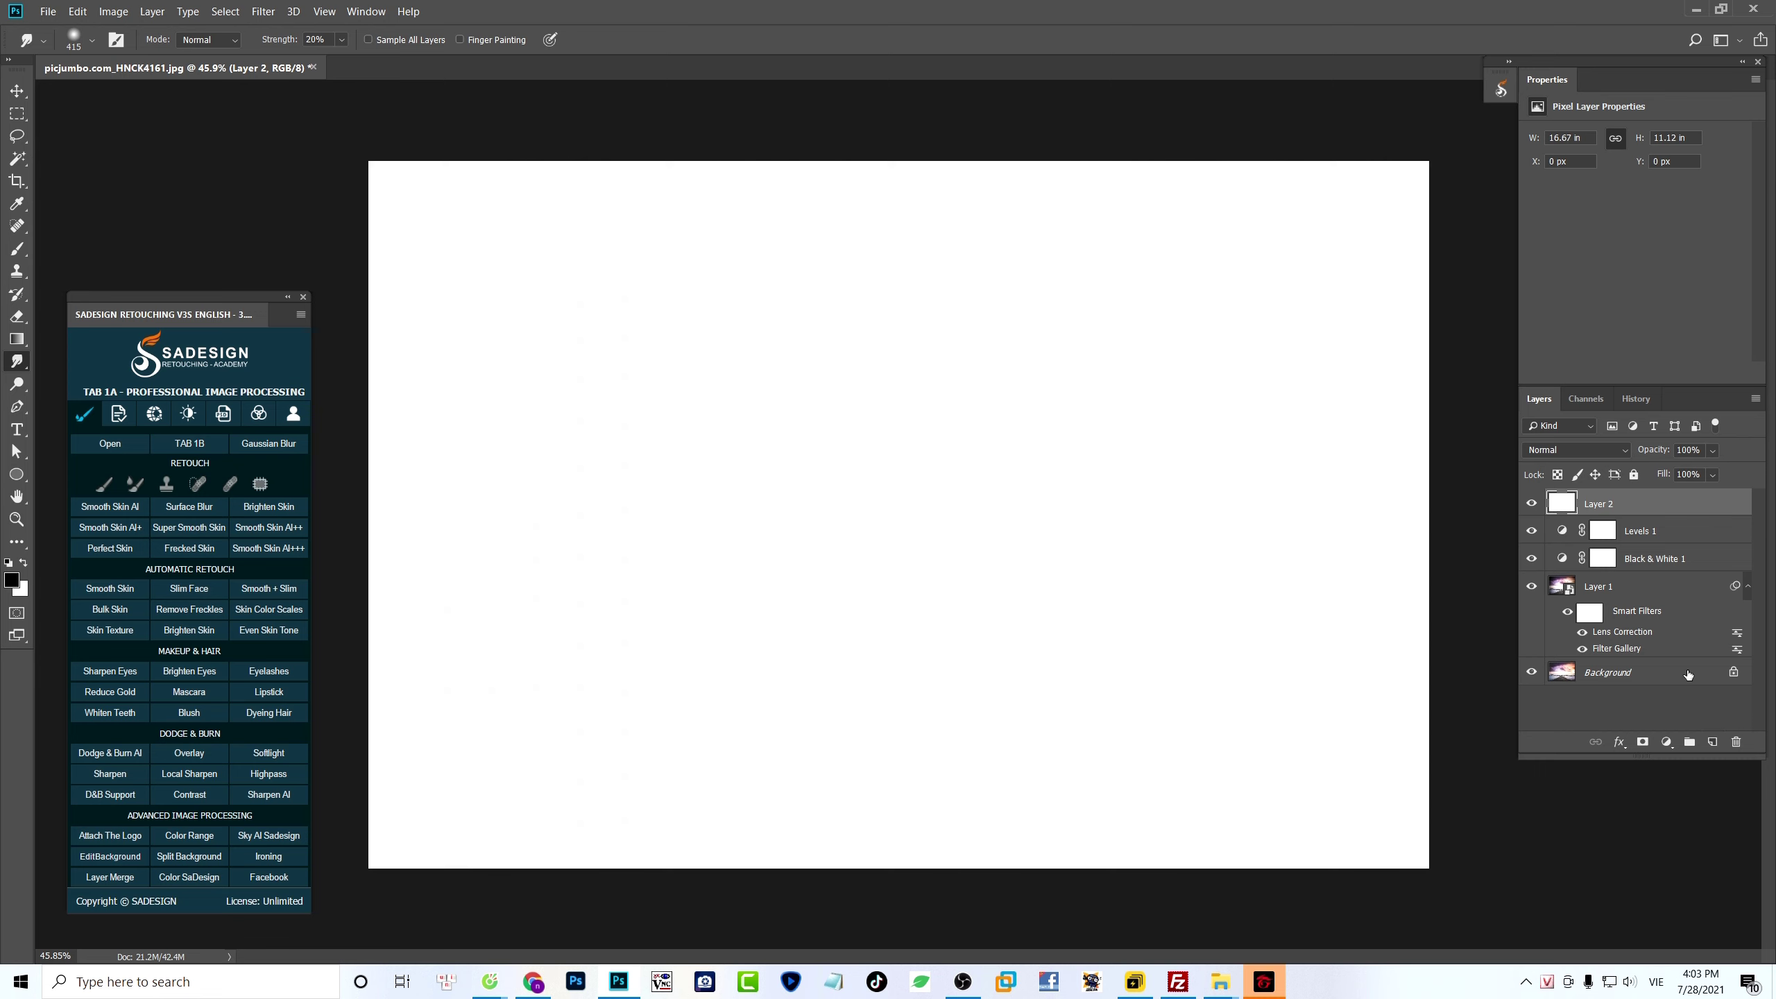
click(1564, 449)
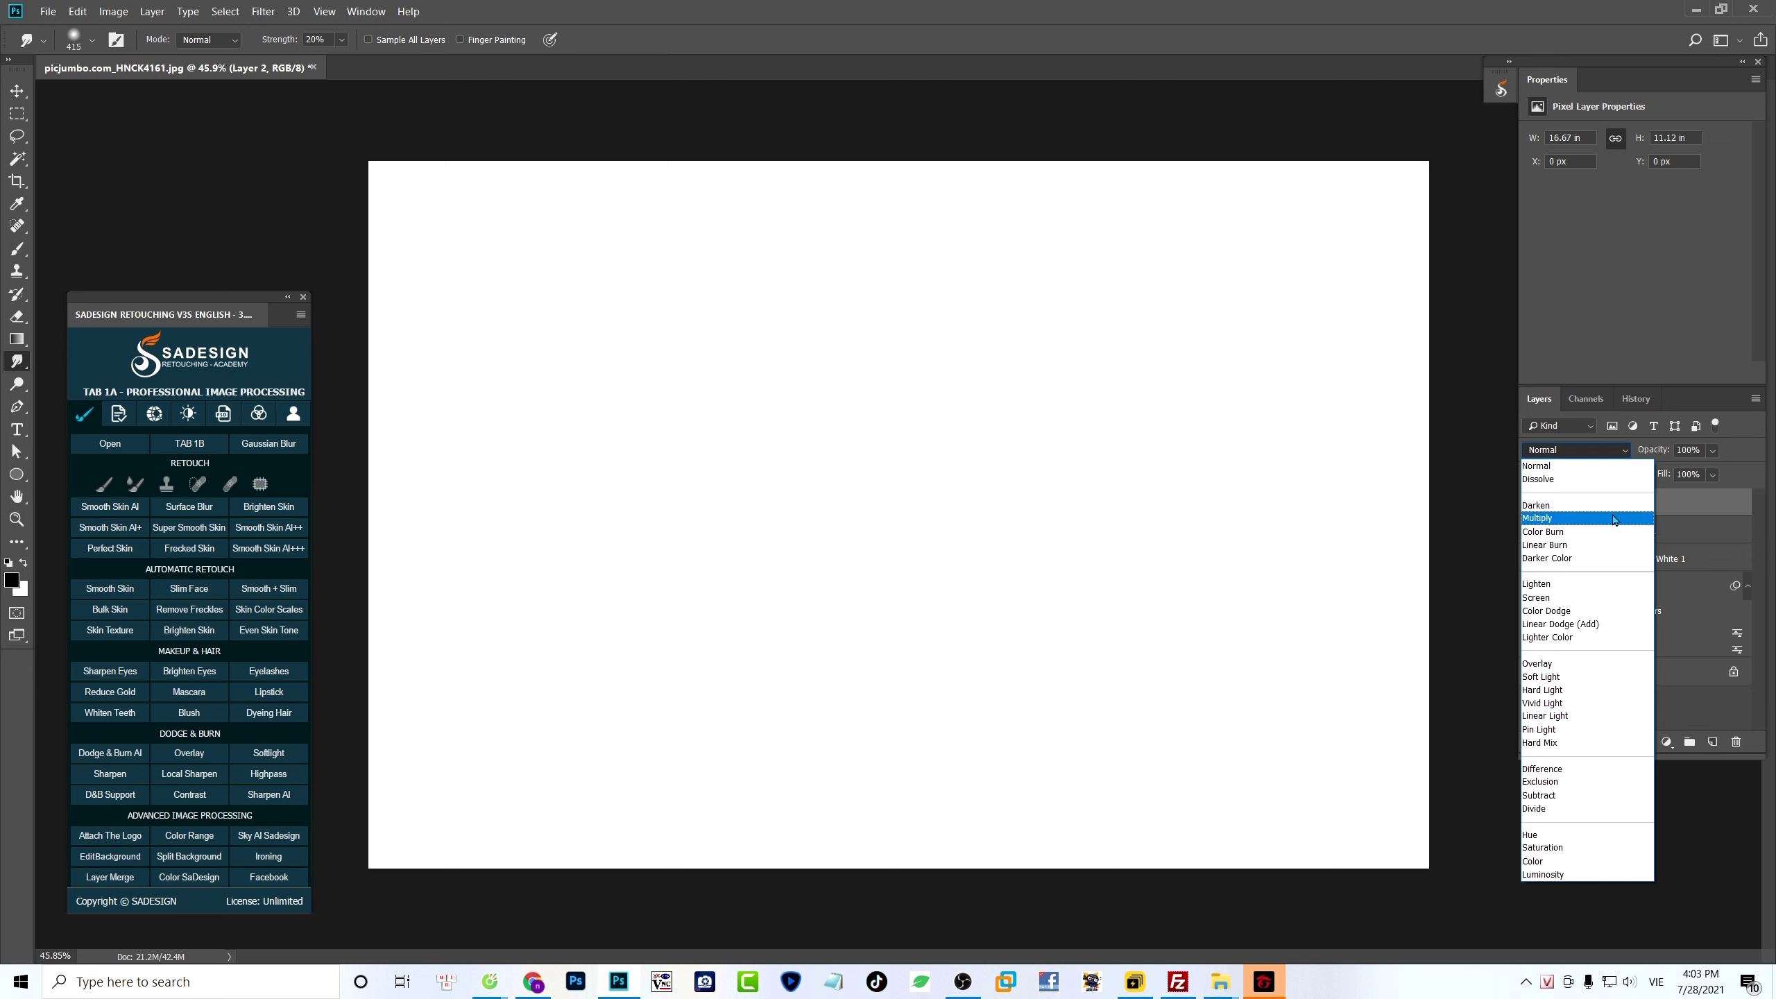
click(1613, 519)
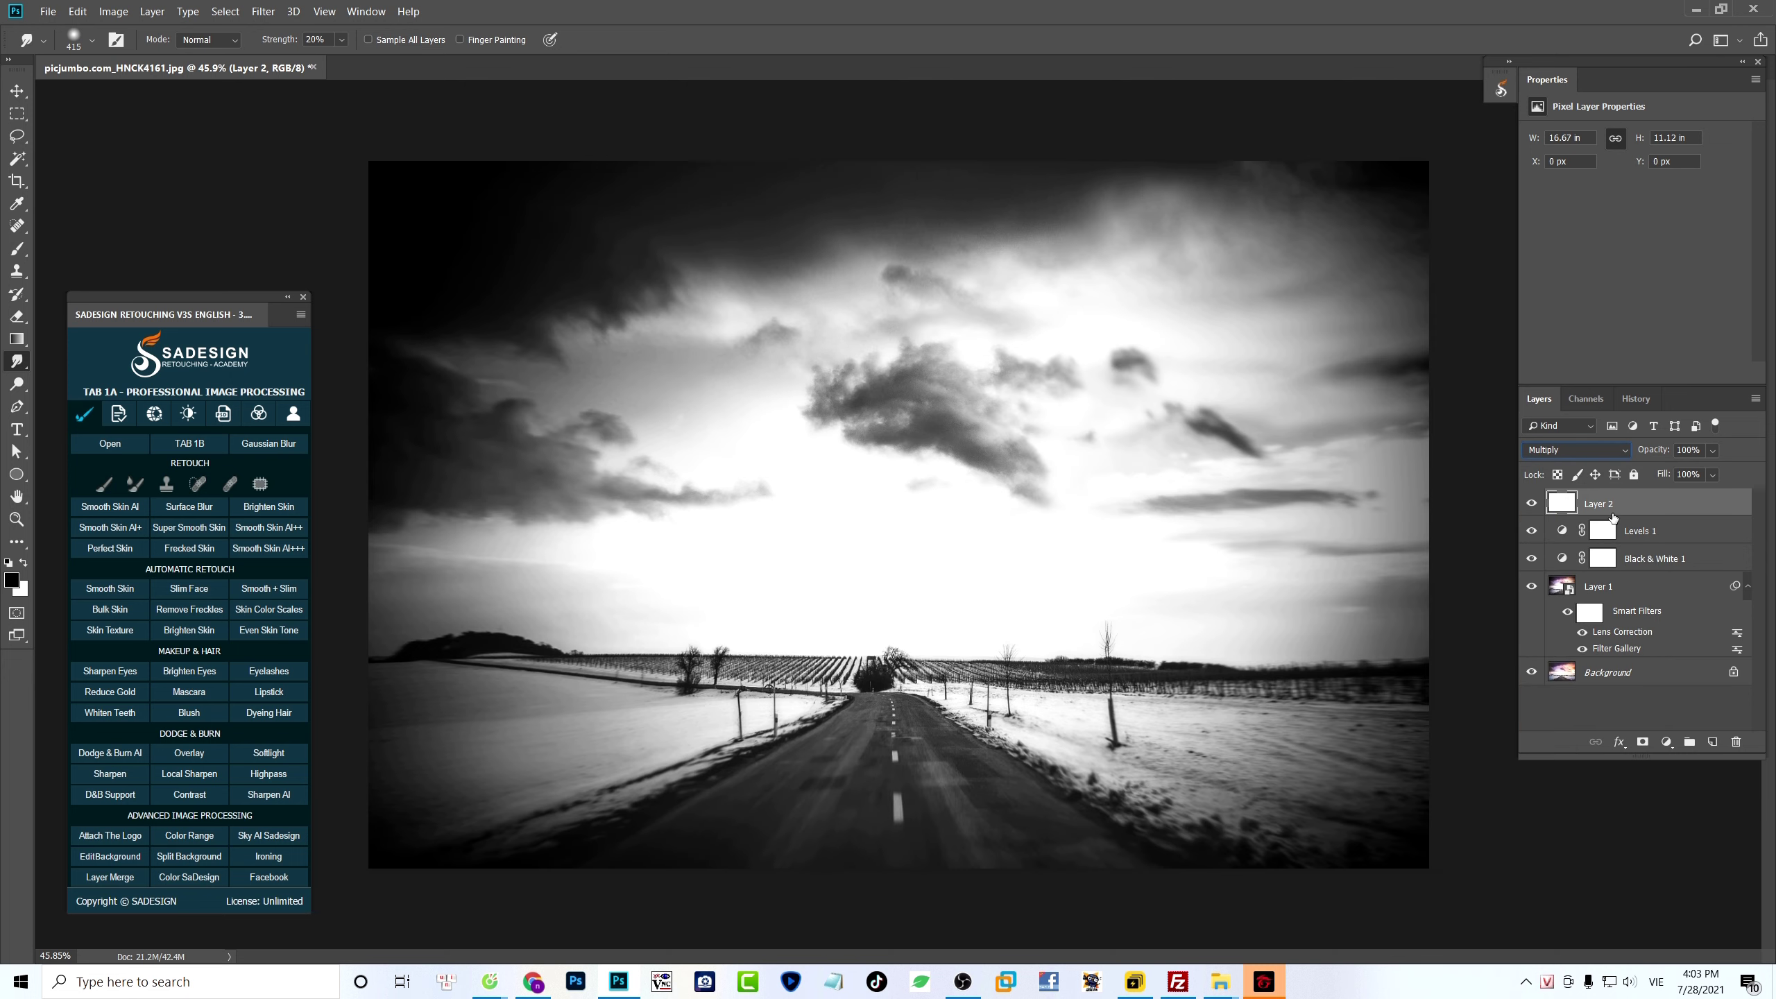
- Open the layer style settings for the white Multiply layer and enable Inner Glow
click(1619, 743)
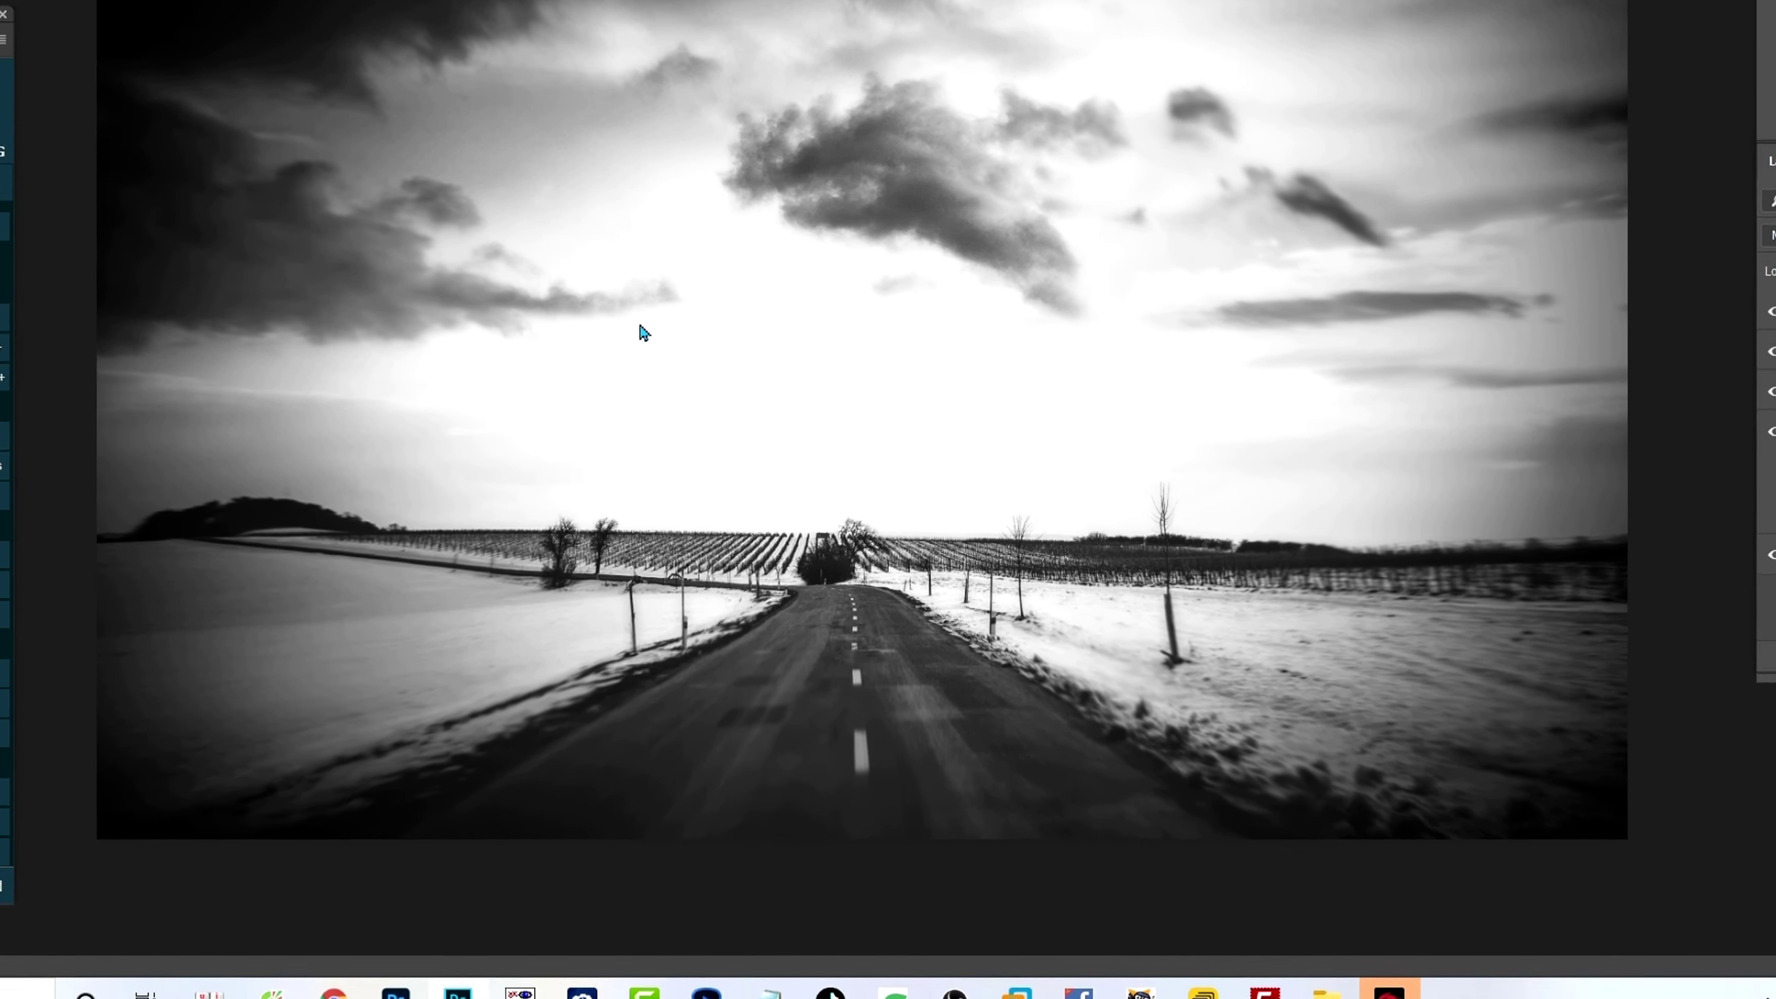
click(1709, 767)
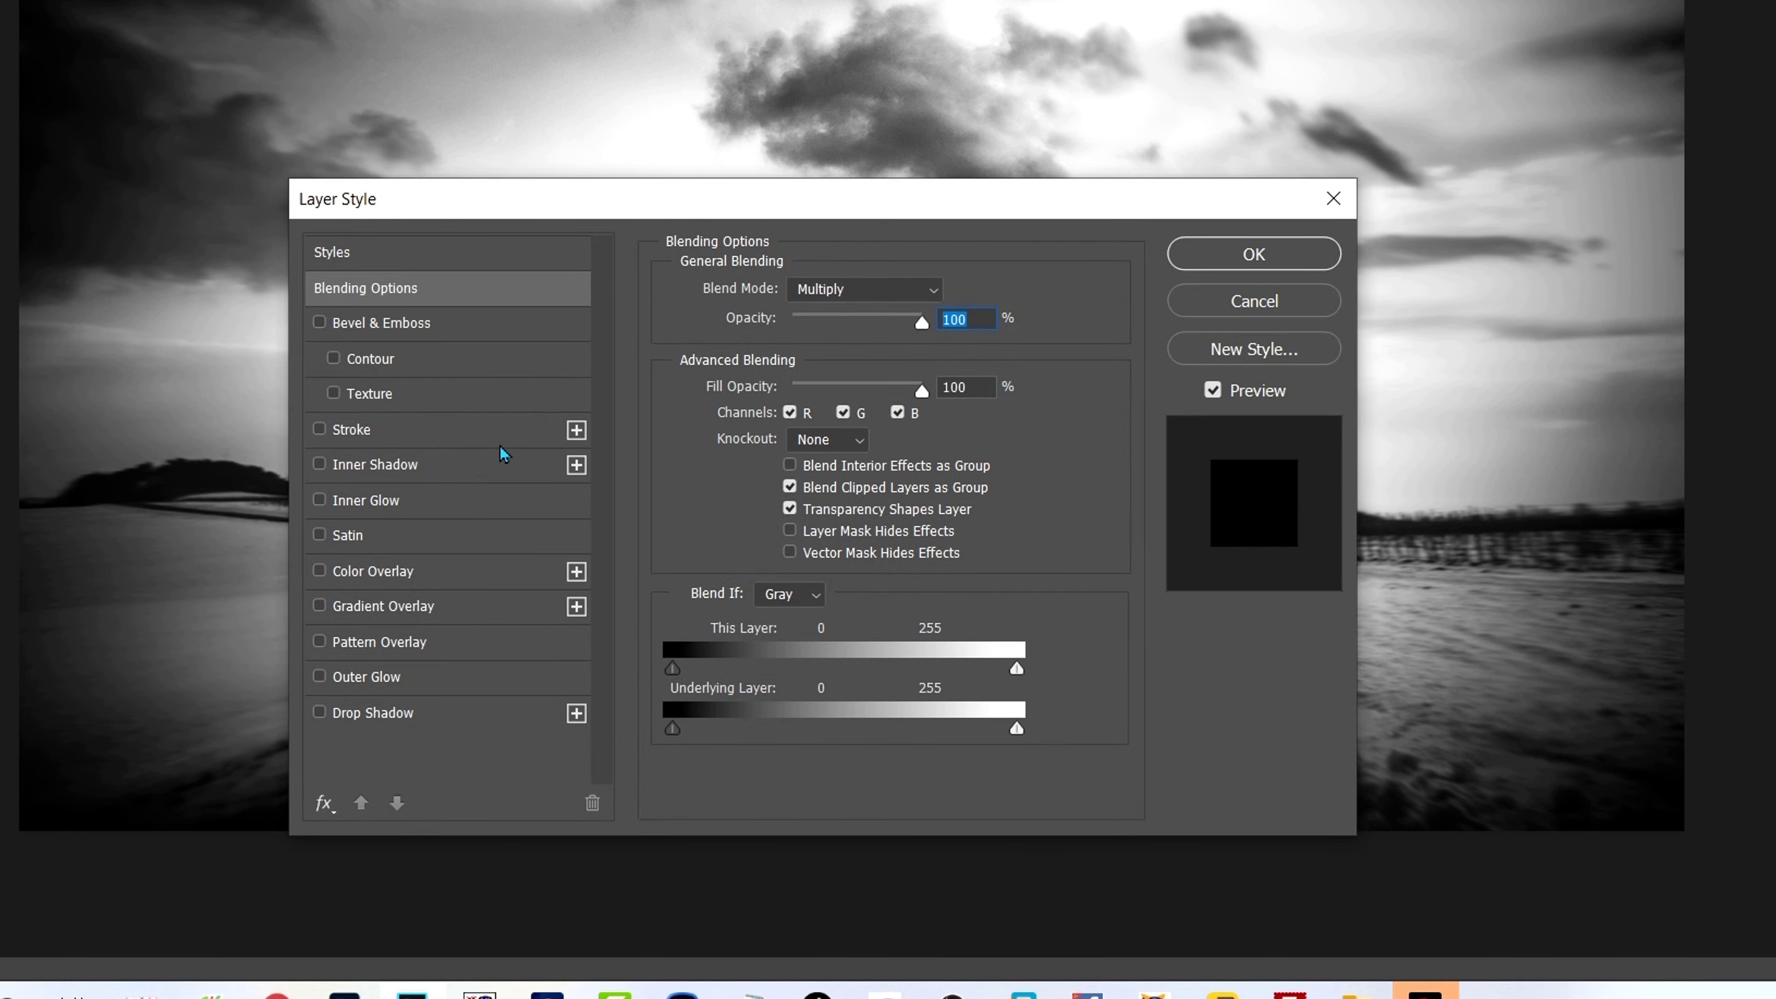
click(385, 502)
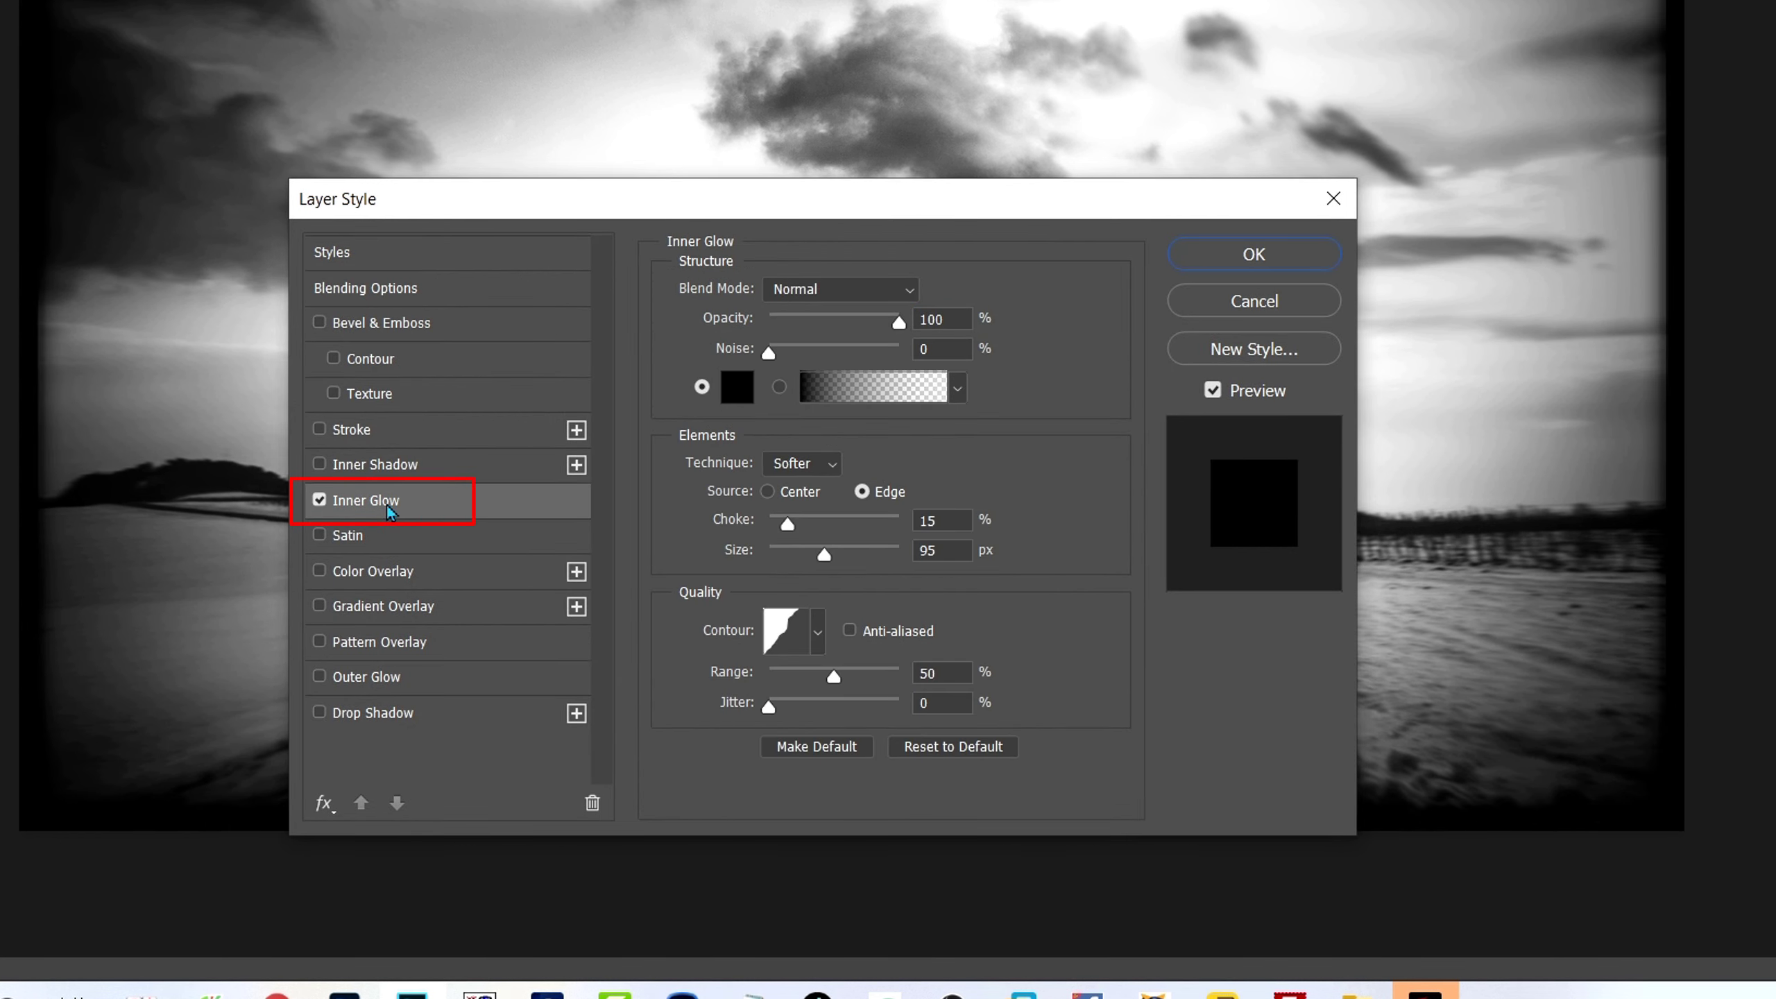